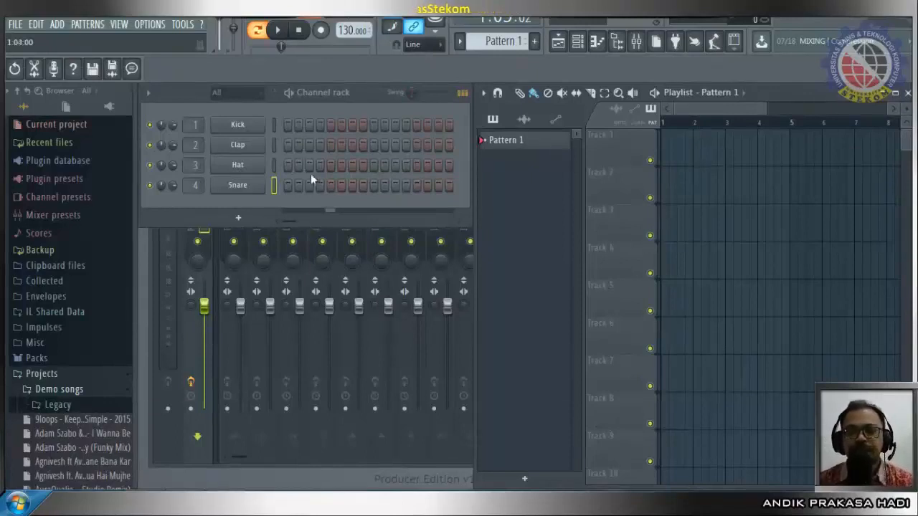
Bring the mixer to the front, shift its window slightly and select the Insert 1 track.
{"action": "left_click", "coordinate": [468, 339]}
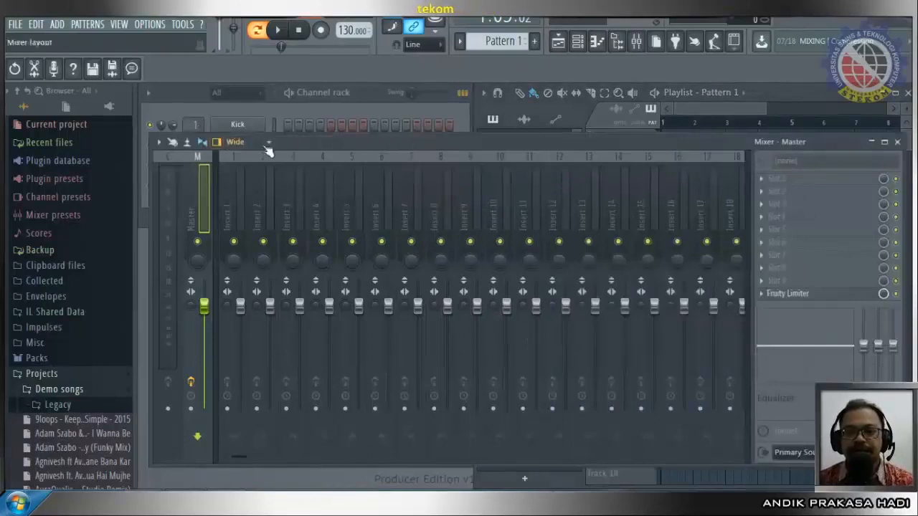
{"action": "left_click", "coordinate": [545, 151]}
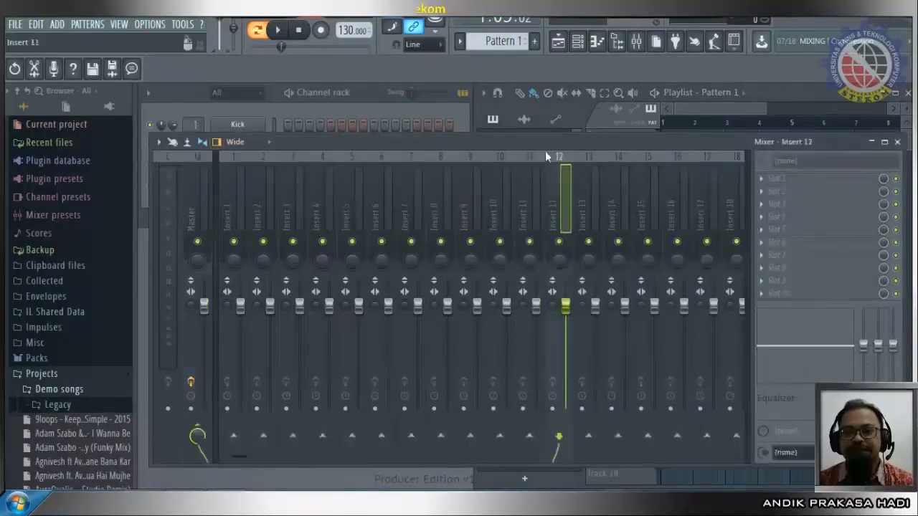
{"action": "mouse_move", "coordinate": [558, 137]}
{"action": "left_mouse_down"}
{"action": "mouse_move", "coordinate": [550, 131]}
{"action": "mouse_move", "coordinate": [550, 144]}
{"action": "left_mouse_up"}
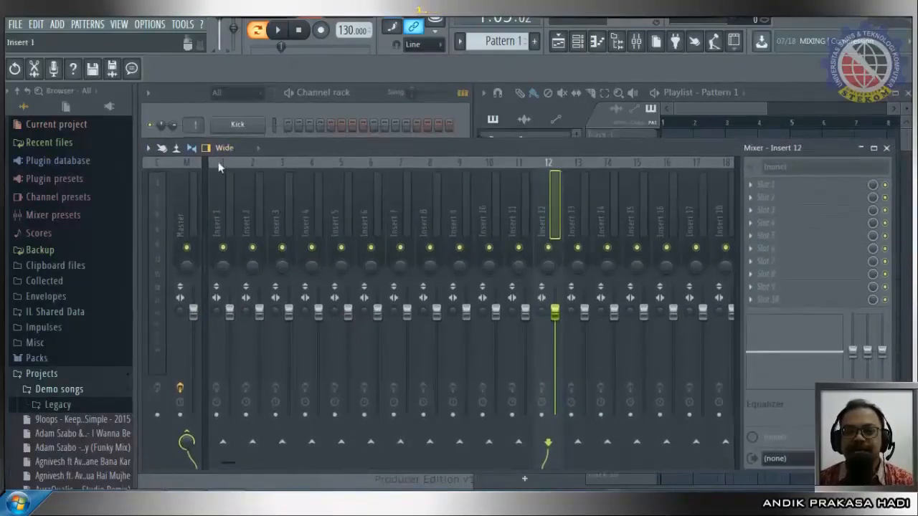
{"action": "left_click", "coordinate": [222, 209]}
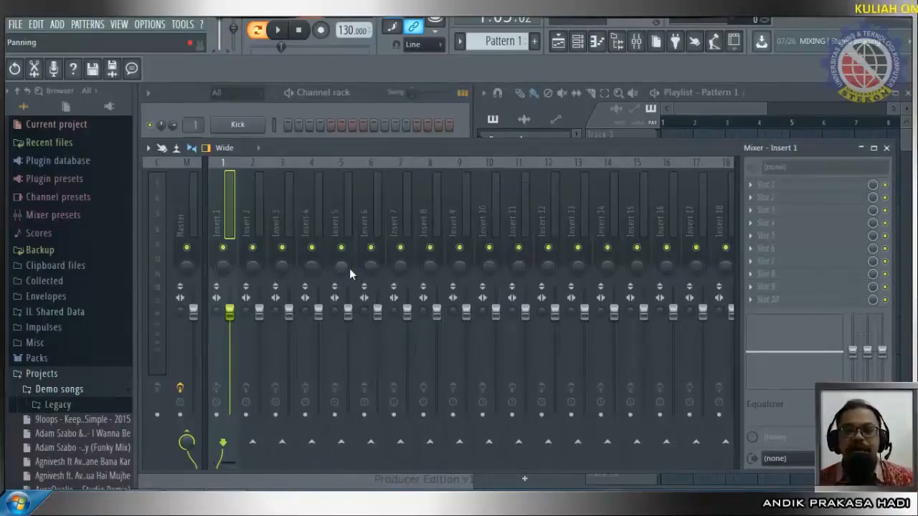
Move the mixer window a little lower and bring the channel rack and playlist in front of it.
{"action": "left_click", "coordinate": [322, 94]}
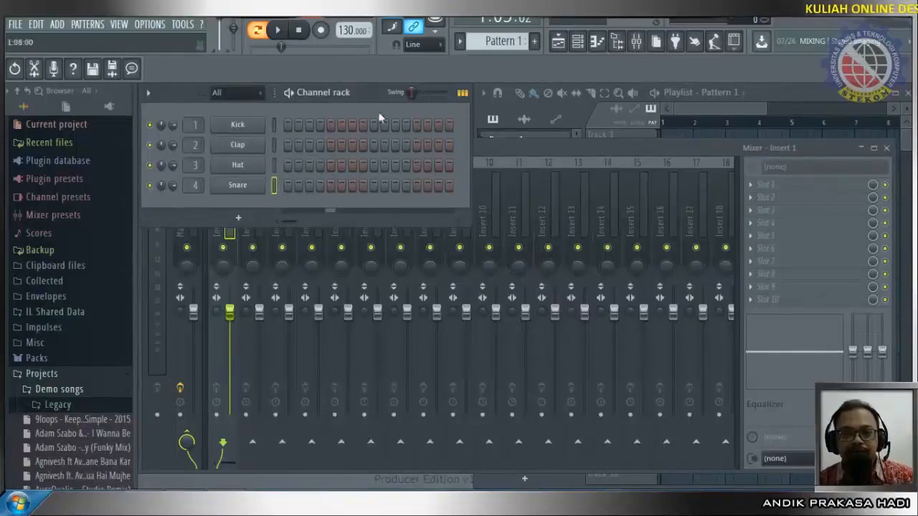
{"action": "left_click", "coordinate": [561, 149]}
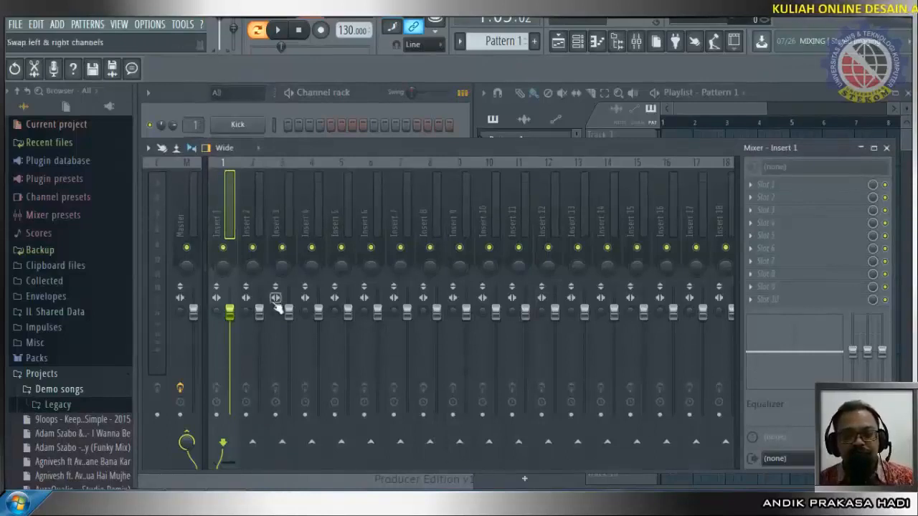
{"action": "mouse_move", "coordinate": [562, 152]}
{"action": "left_mouse_down"}
{"action": "mouse_move", "coordinate": [562, 114]}
{"action": "mouse_move", "coordinate": [557, 164]}
{"action": "left_mouse_up"}
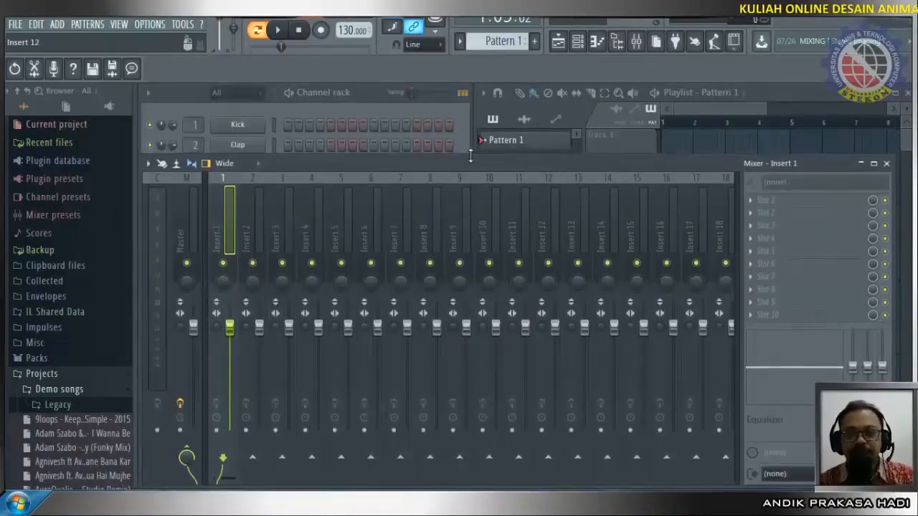
{"action": "left_click", "coordinate": [360, 92]}
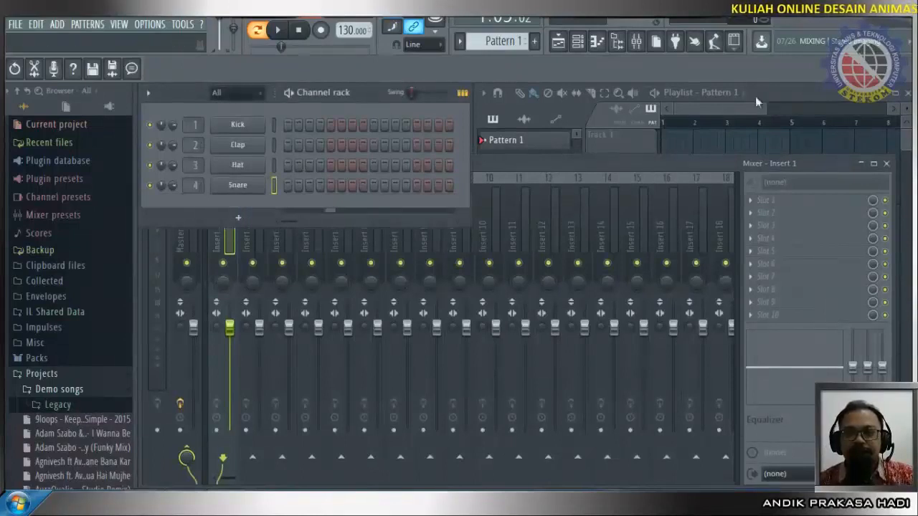
{"action": "left_click", "coordinate": [810, 92]}
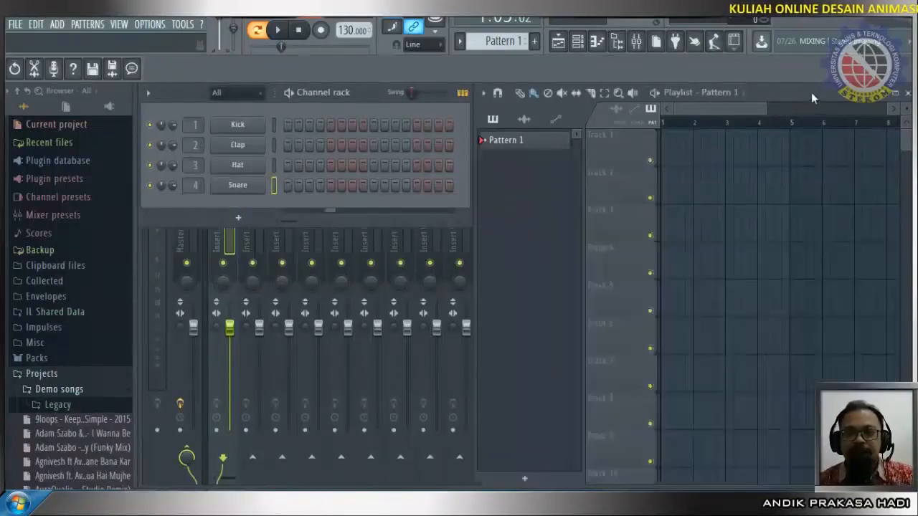
Start opening an existing project and discard the changes to untitled.flp.
{"action": "left_click", "coordinate": [14, 24]}
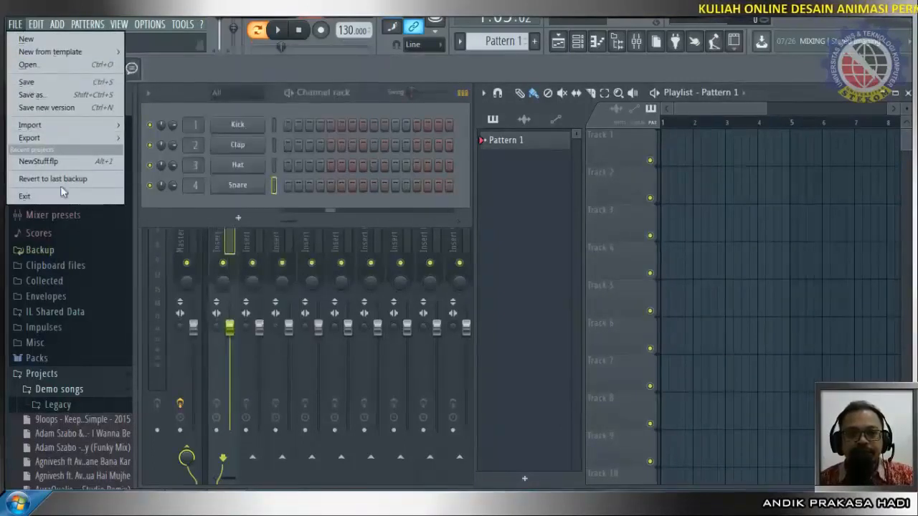
{"action": "left_click", "coordinate": [30, 65]}
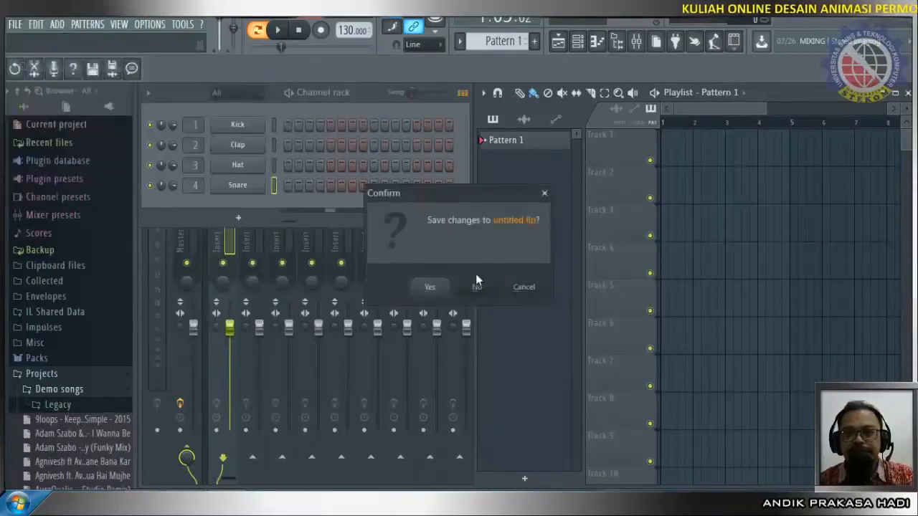
{"action": "left_click", "coordinate": [476, 286]}
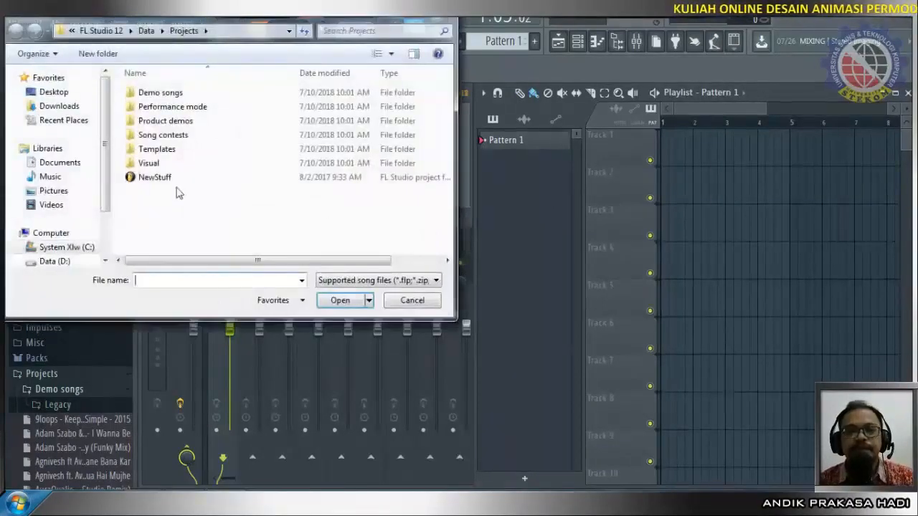
Open the BassSample project from the AD folder inside the Kuliah folder on drive D.
{"action": "scroll", "coordinate": [54, 265], "scroll_direction": "down", "scroll_amount": 1}
{"action": "left_click", "coordinate": [54, 241]}
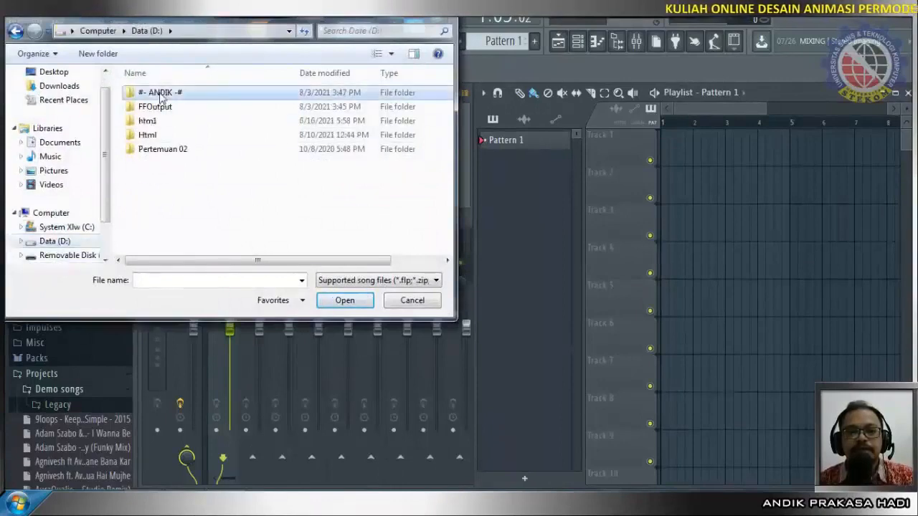
{"action": "double_click", "coordinate": [175, 92]}
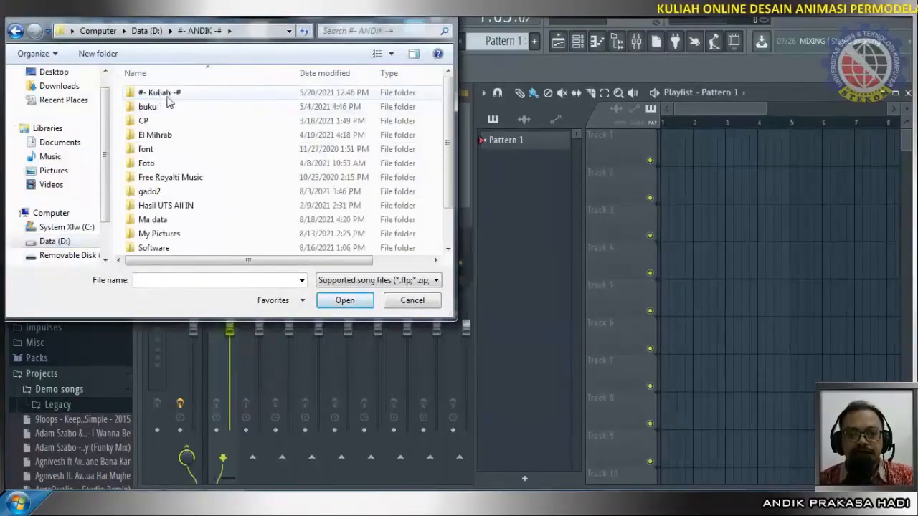
{"action": "double_click", "coordinate": [167, 99]}
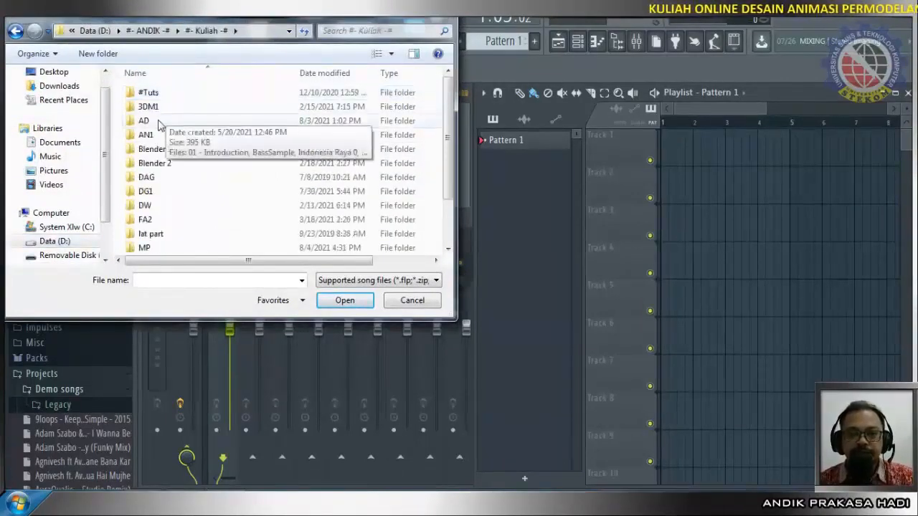
{"action": "double_click", "coordinate": [156, 122]}
{"action": "left_click", "coordinate": [162, 94]}
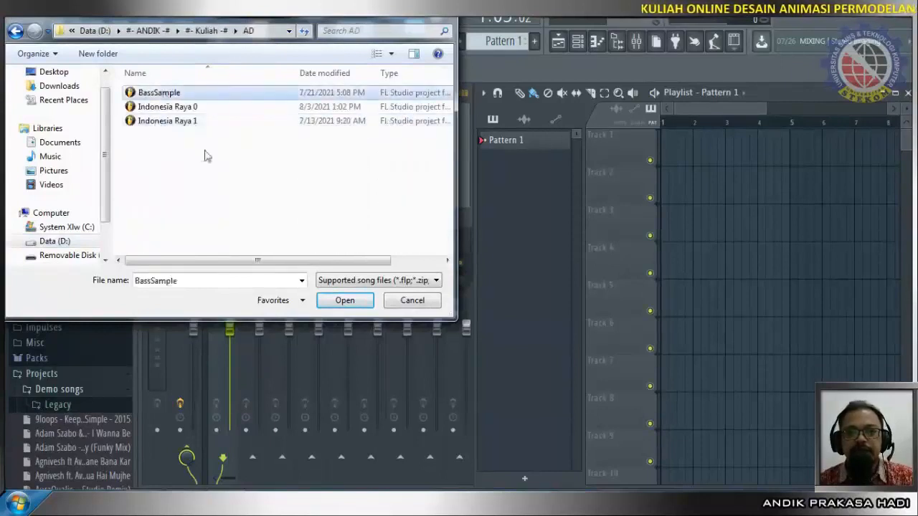
{"action": "left_click", "coordinate": [346, 308]}
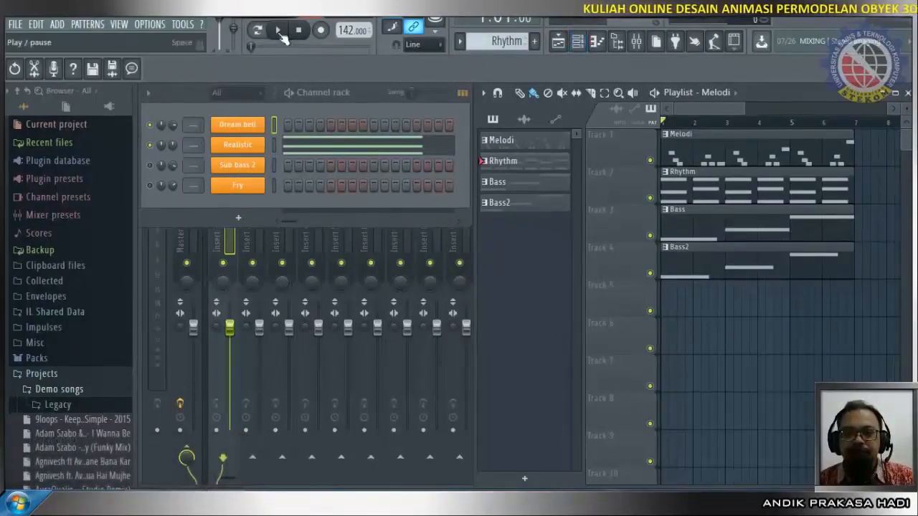
Play the song with only Dream bell and Realistic active, and again with Sub bass 2 unmuted.
{"action": "left_click", "coordinate": [279, 32]}
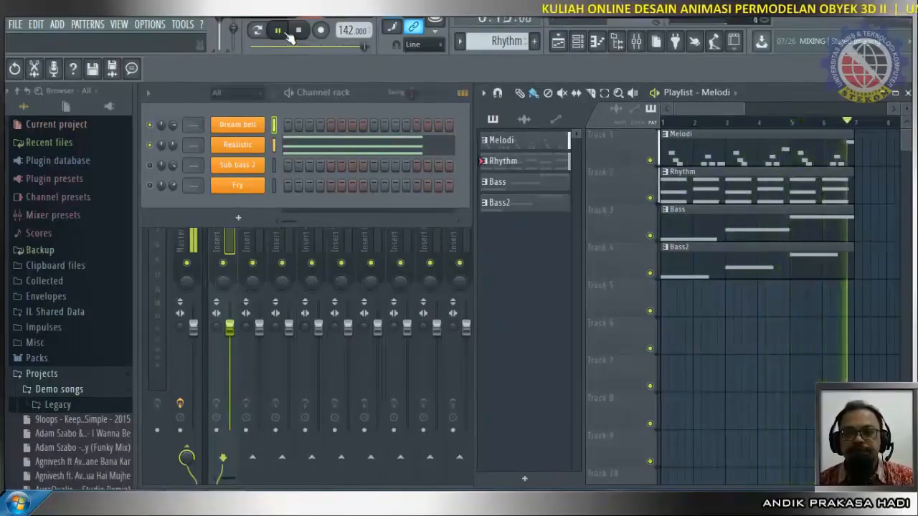
{"action": "left_click", "coordinate": [300, 32]}
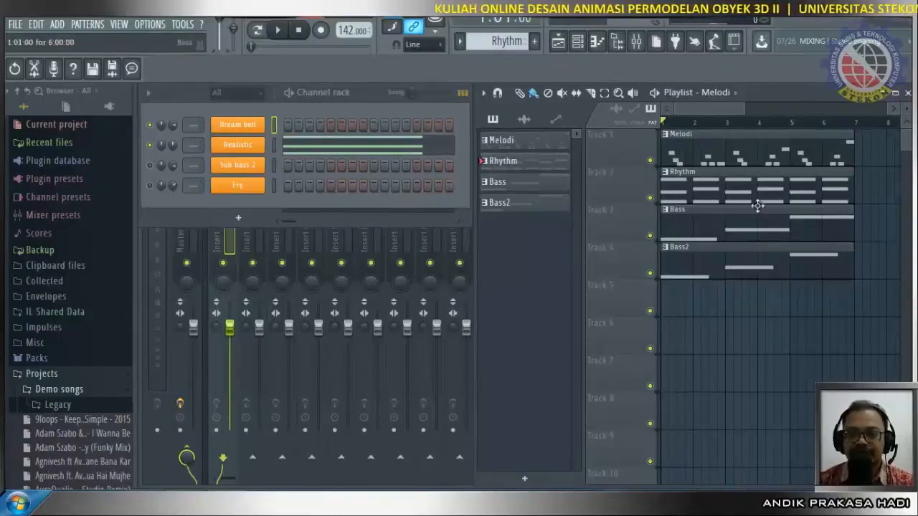
{"action": "left_click", "coordinate": [278, 33]}
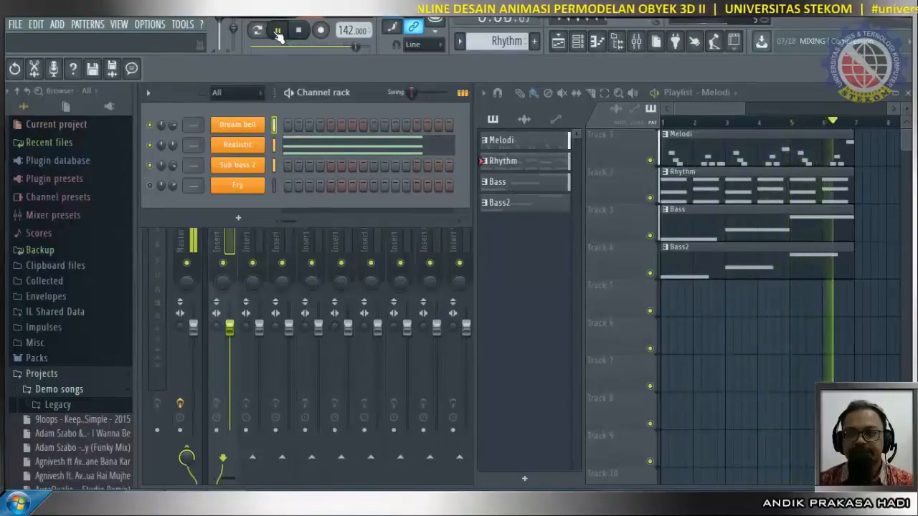
{"action": "left_click", "coordinate": [281, 33]}
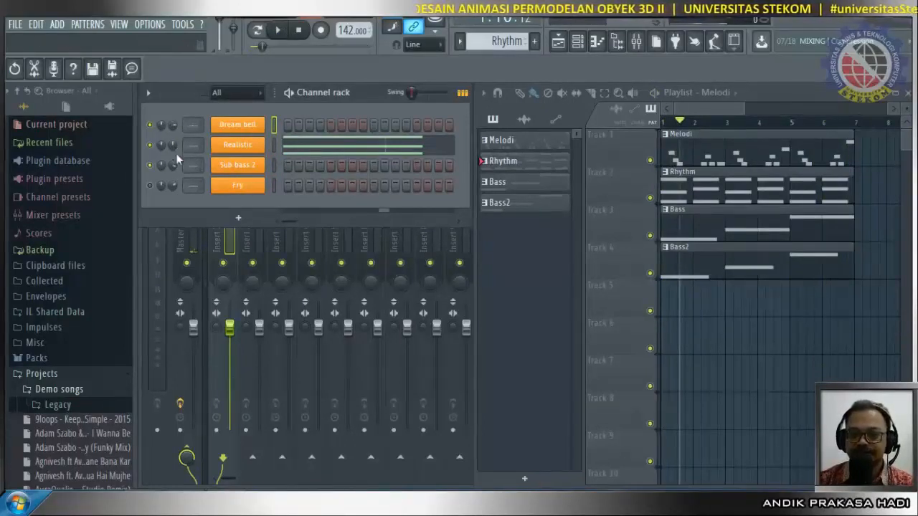
Mute Sub bass 2, unmute Fry and play the song with the Fry bass, stopping near the end.
{"action": "left_click_drag", "start_coordinate": [172, 143], "coordinate": [174, 146]}
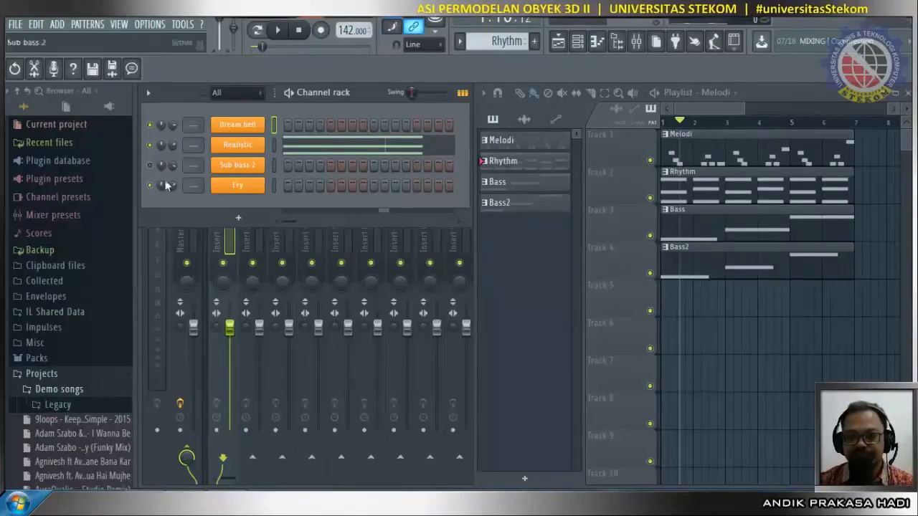
{"action": "left_click", "coordinate": [279, 32]}
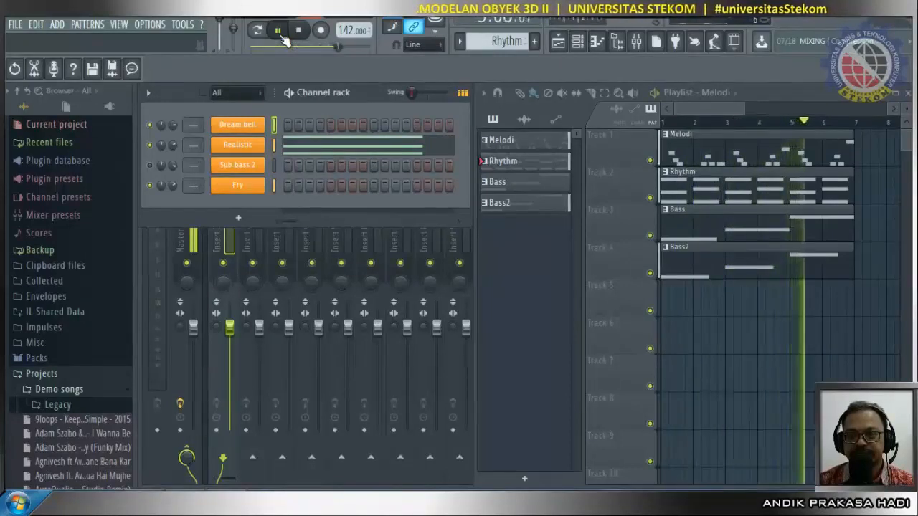
{"action": "left_click", "coordinate": [298, 30]}
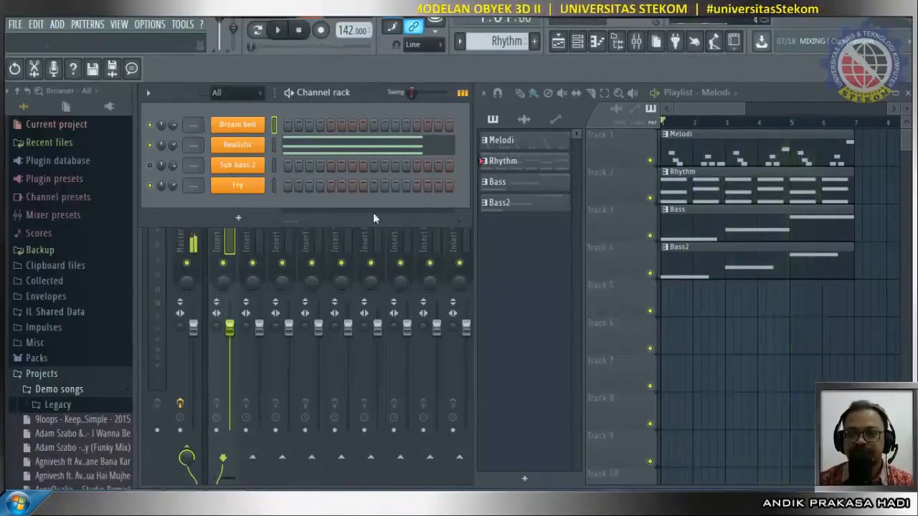
Mute Dream bell and Realistic, and compare playback of Fry alone with Fry and Sub bass 2 together.
{"action": "left_click", "coordinate": [279, 33]}
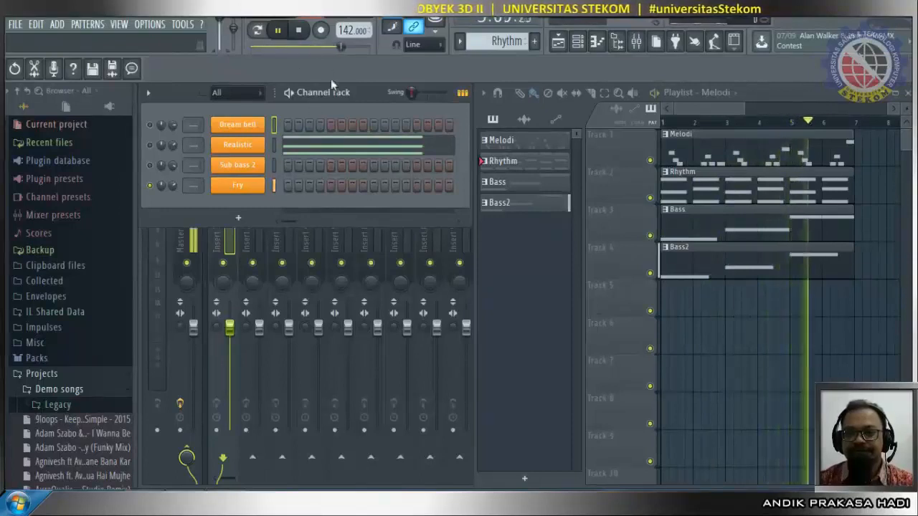
{"action": "left_click", "coordinate": [305, 36]}
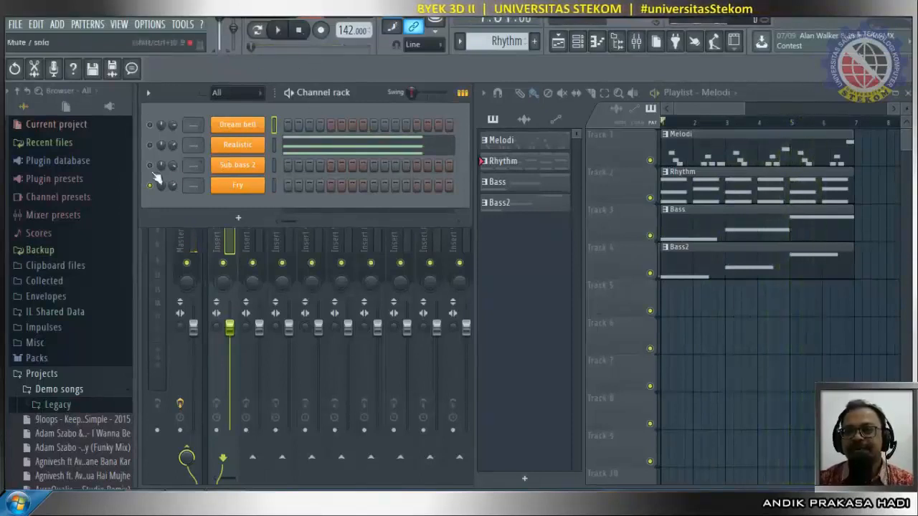
{"action": "left_click", "coordinate": [150, 166]}
{"action": "left_click", "coordinate": [278, 30]}
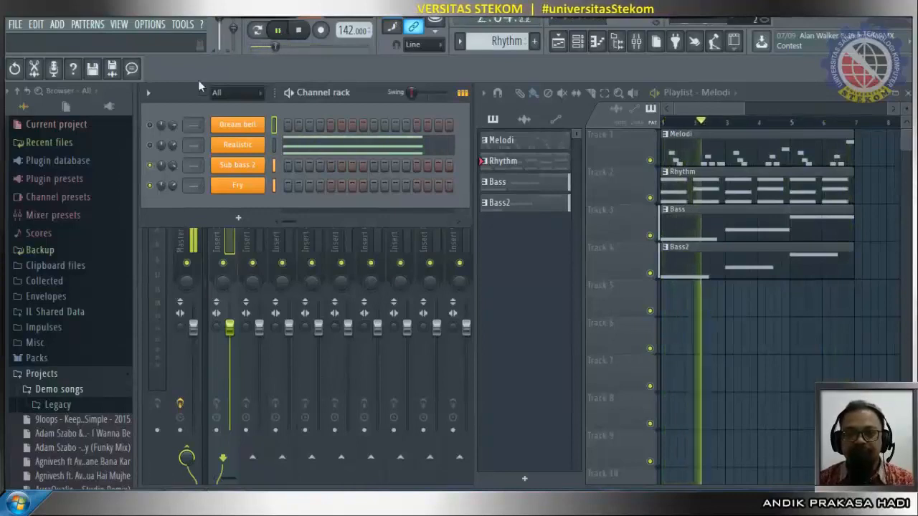
{"action": "key", "text": "space"}
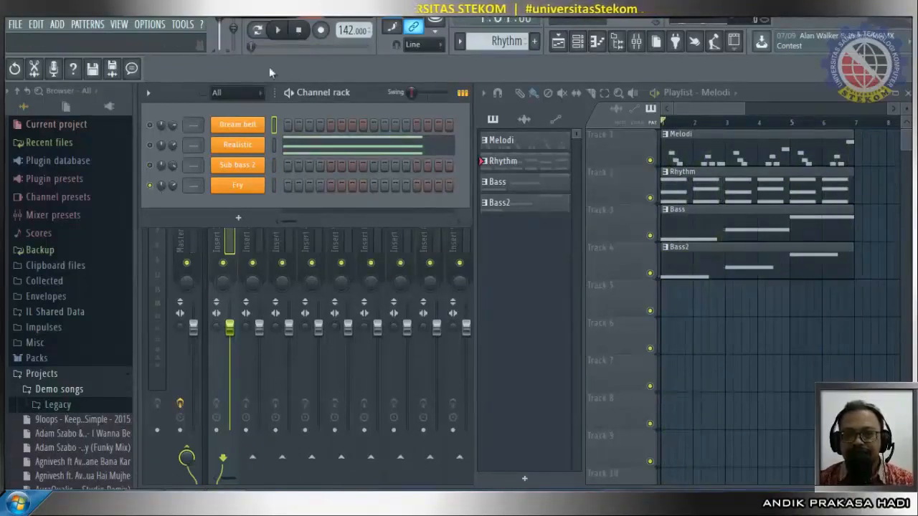
{"action": "left_click", "coordinate": [283, 37]}
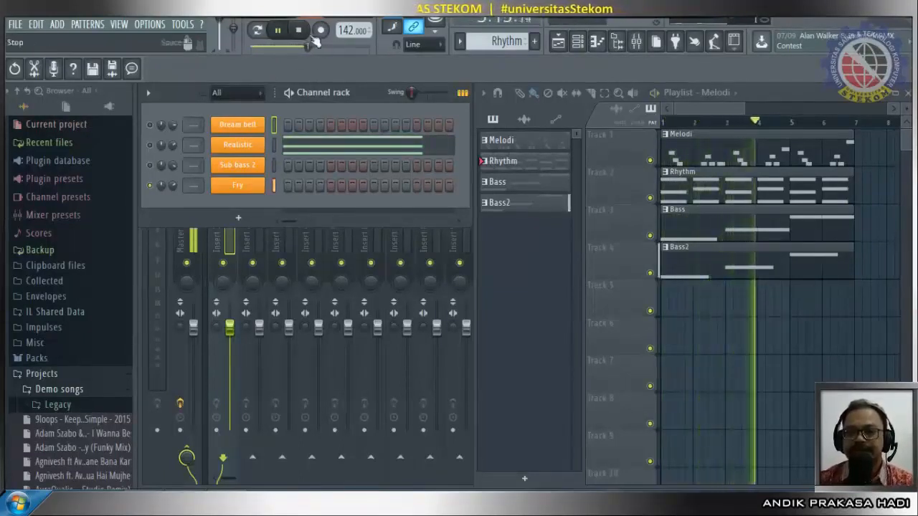
{"action": "left_click", "coordinate": [298, 30]}
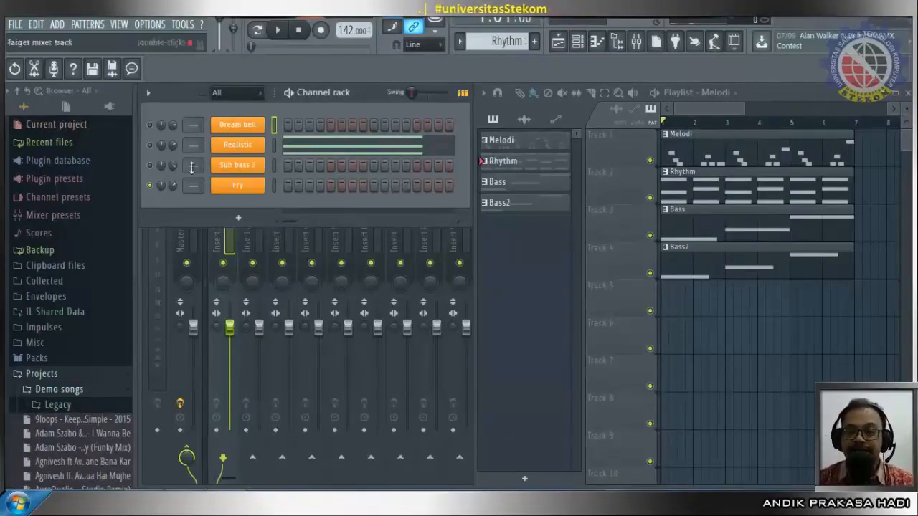
Unmute Dream bell, Realistic and Sub bass 2, mute Fry, and play the song with this combination.
{"action": "left_click", "coordinate": [152, 167]}
{"action": "left_click", "coordinate": [151, 146]}
{"action": "left_click", "coordinate": [149, 186]}
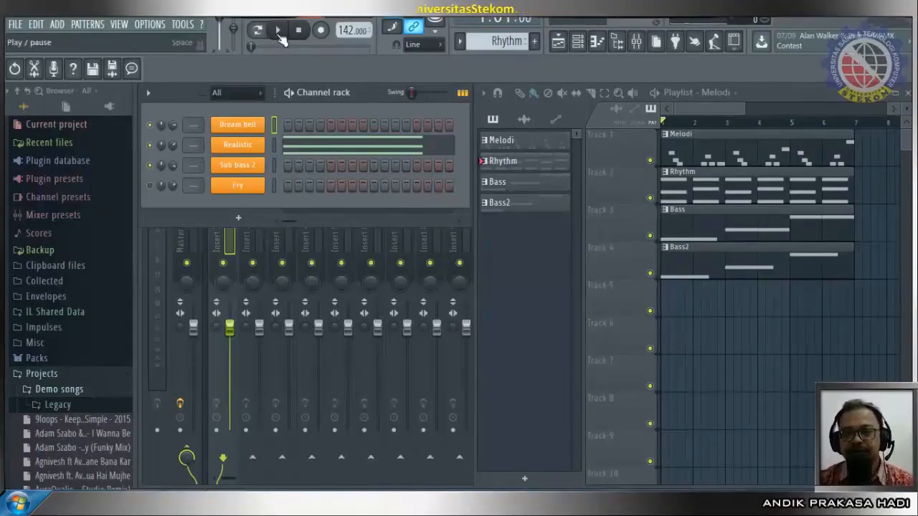
{"action": "left_click", "coordinate": [280, 36]}
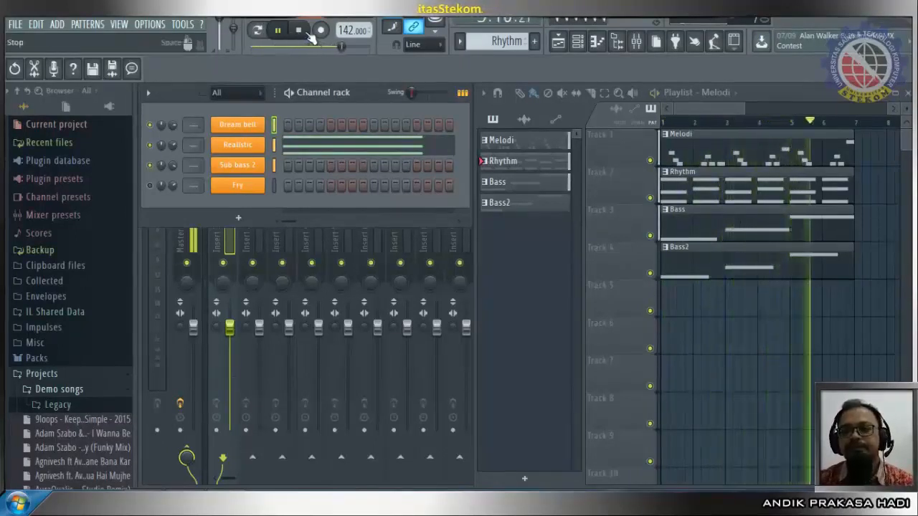
{"action": "left_click", "coordinate": [311, 34]}
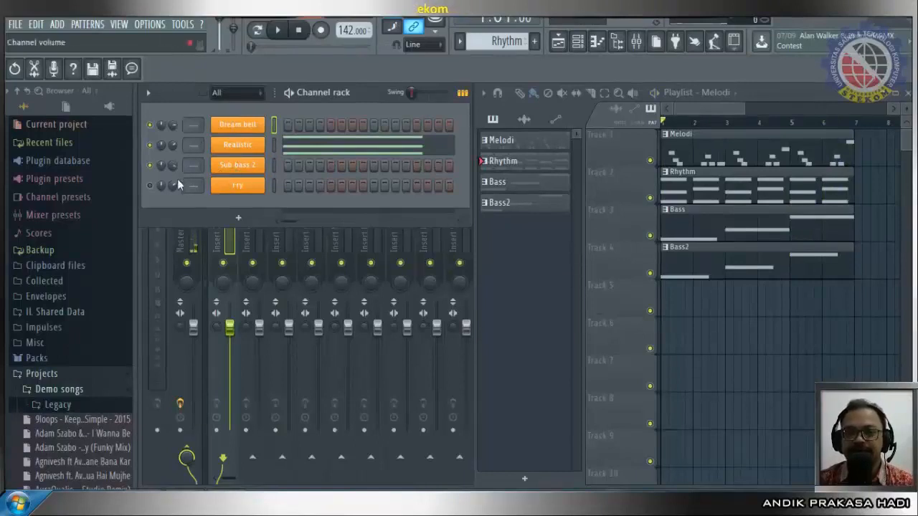
Raise the channel volume of Fry to about 85% and of Realistic to about 87%.
{"action": "left_click_drag", "start_coordinate": [173, 186], "coordinate": [173, 176]}
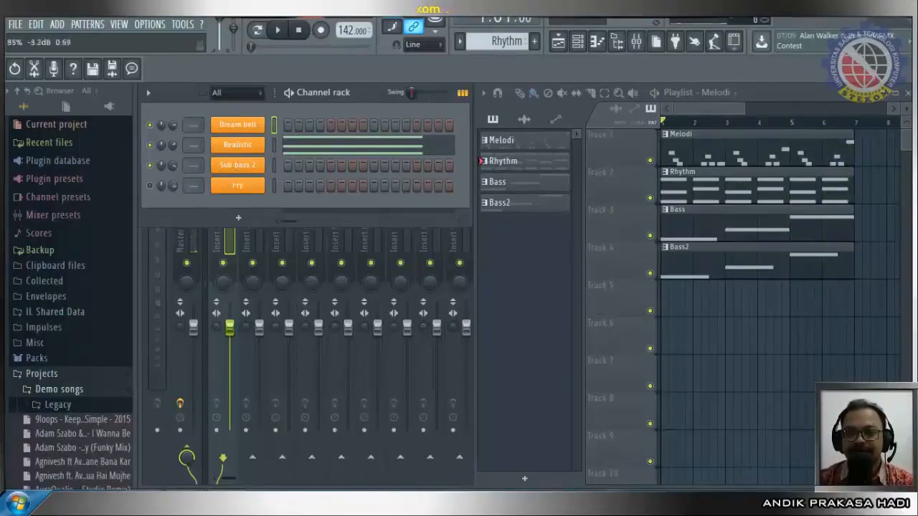
{"action": "left_click_drag", "start_coordinate": [174, 144], "coordinate": [173, 139]}
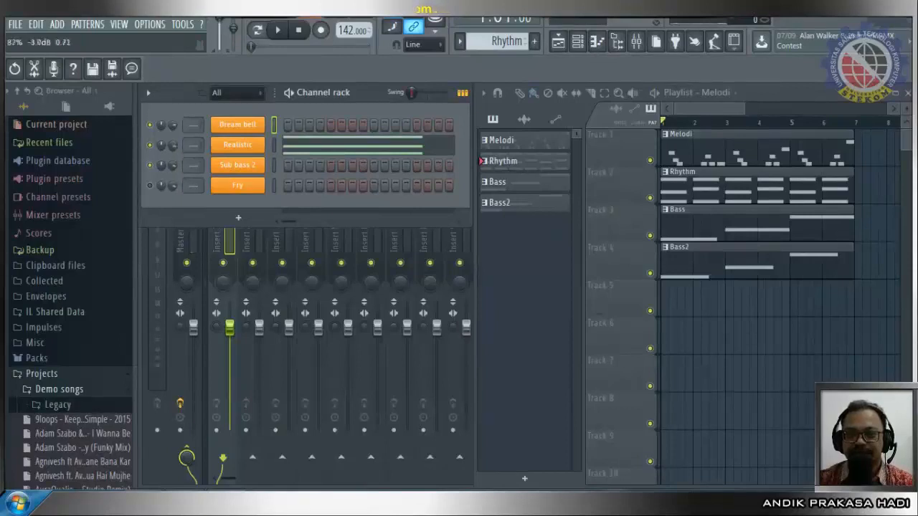
Adjust the Realistic channel's volume, then play the song with Fry muted to check the balance, and stop it.
{"action": "left_click_drag", "start_coordinate": [173, 139], "coordinate": [174, 120]}
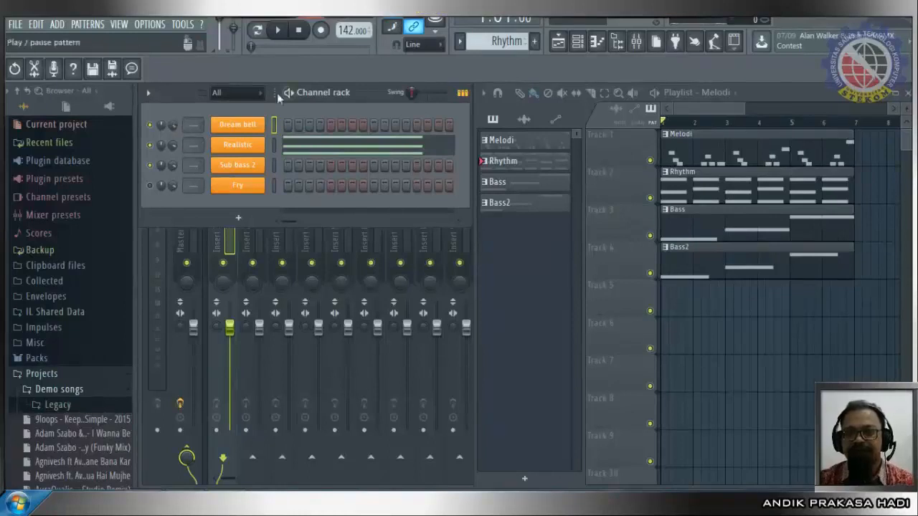
{"action": "left_click", "coordinate": [285, 36]}
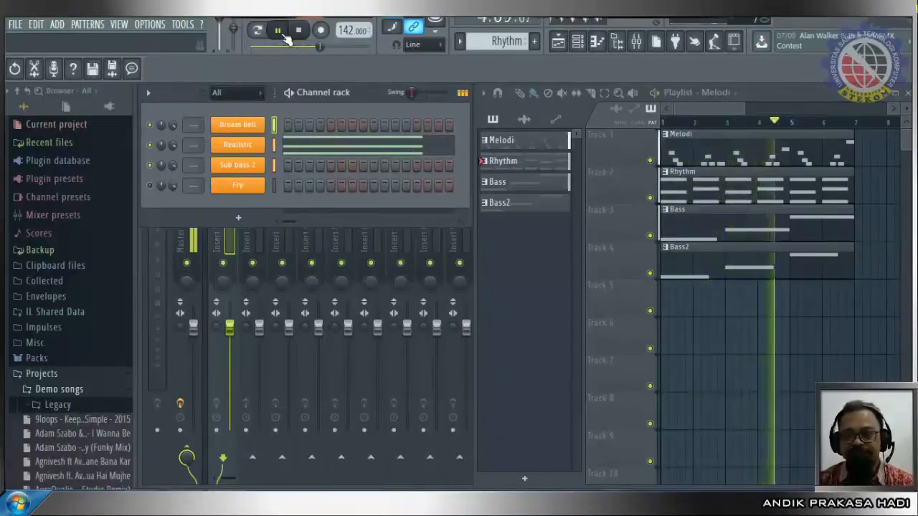
{"action": "left_click", "coordinate": [299, 32]}
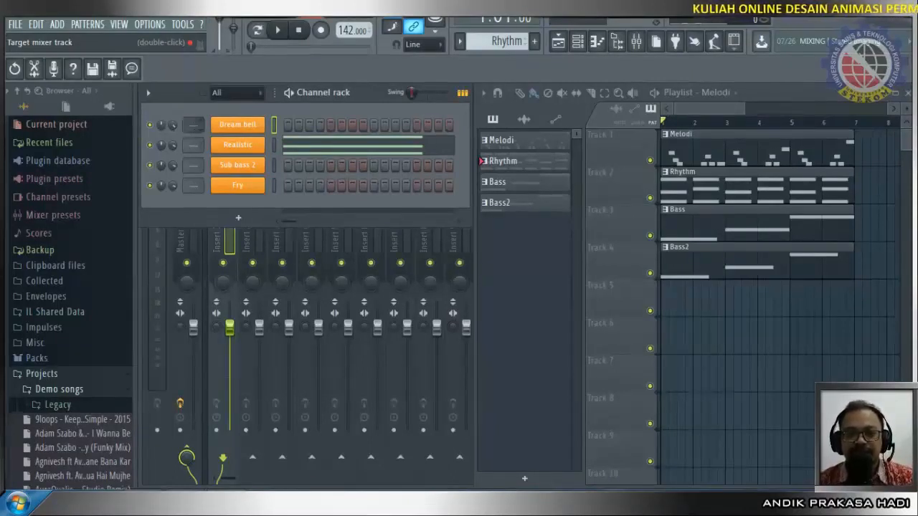
Unmute Fry and route Dream bell, Realistic, Sub bass 2 and Fry to mixer tracks 1, 2, 3 and 4 respectively.
{"action": "left_click_drag", "start_coordinate": [195, 125], "coordinate": [194, 124]}
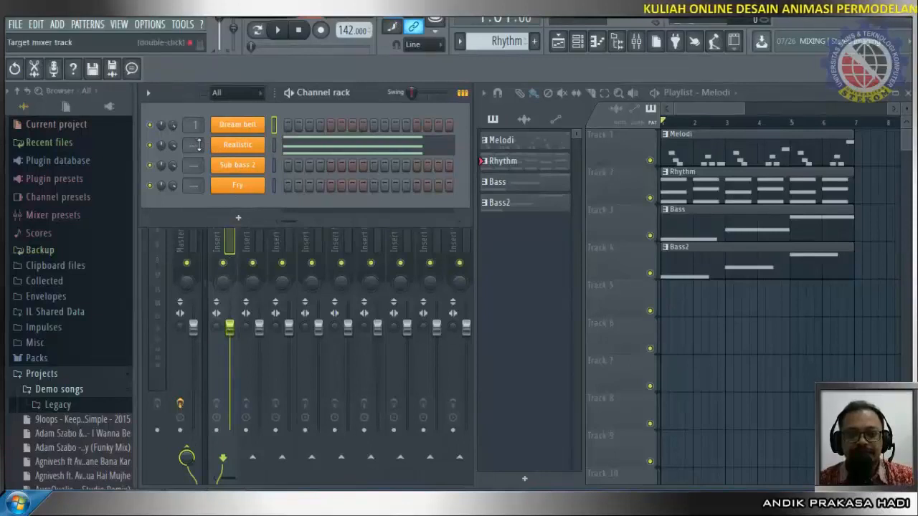
{"action": "left_click_drag", "start_coordinate": [199, 145], "coordinate": [200, 137]}
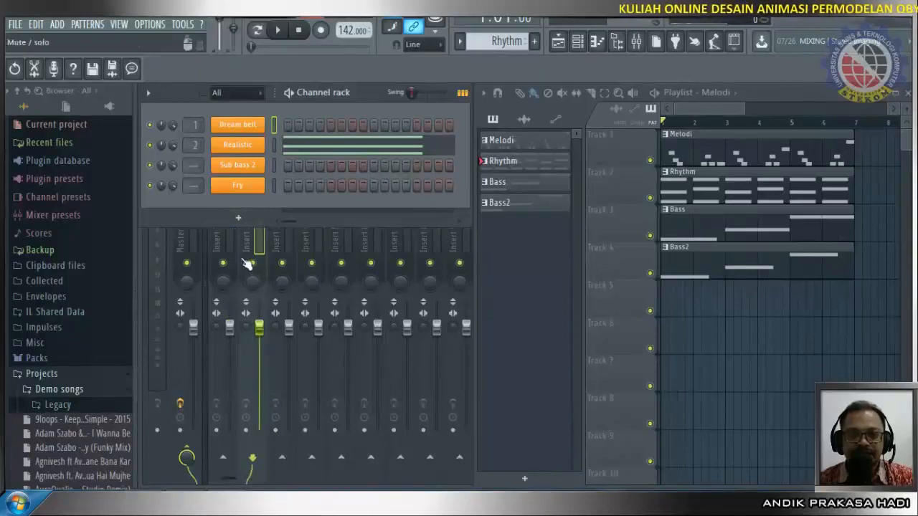
{"action": "left_click_drag", "start_coordinate": [194, 166], "coordinate": [193, 160]}
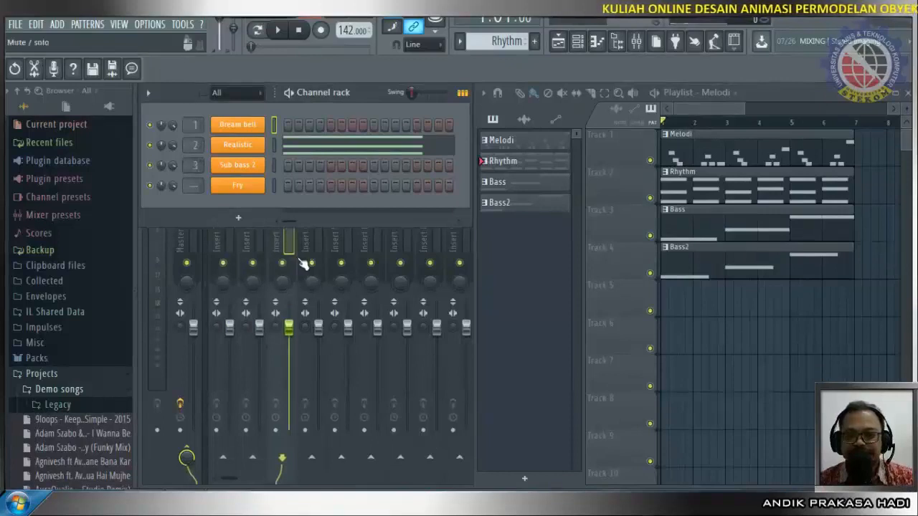
{"action": "scroll", "coordinate": [194, 186], "scroll_direction": "up", "scroll_amount": 4}
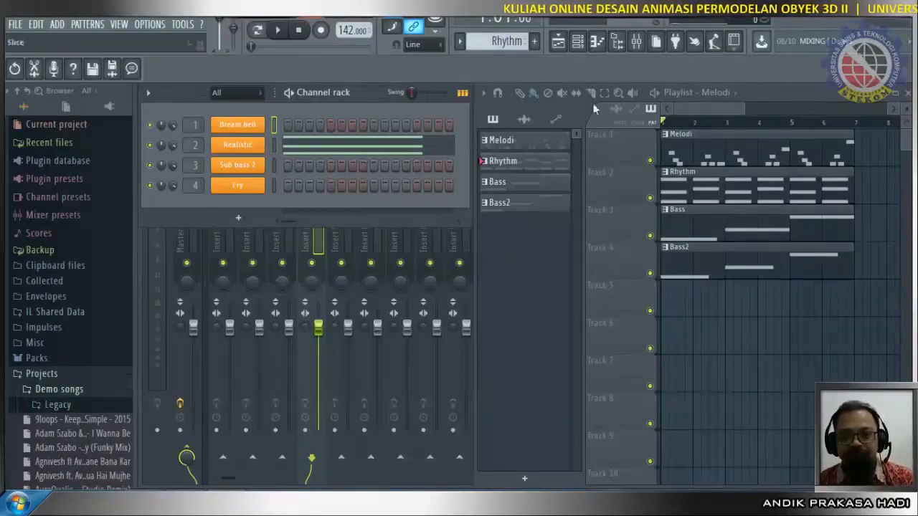
Bring the mixer to the front, close it and open it again.
{"action": "left_click", "coordinate": [636, 41]}
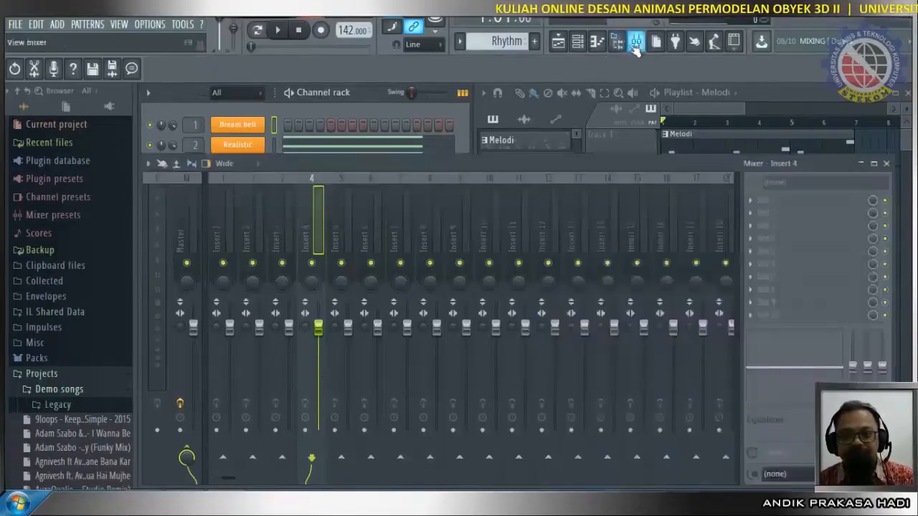
{"action": "left_click", "coordinate": [887, 163]}
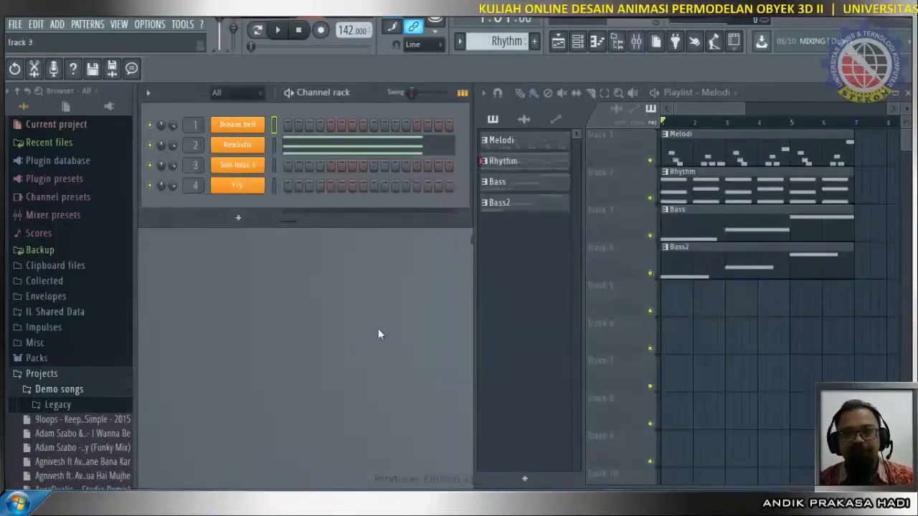
{"action": "left_click", "coordinate": [637, 43]}
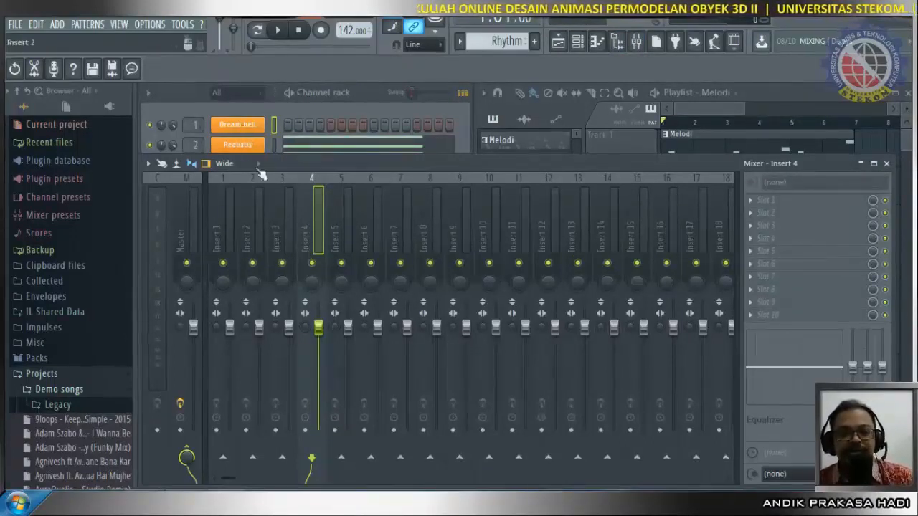
Try lowering the Insert 1 and Insert 2 volumes almost to zero one at a time, playing the song with each and restoring the volume.
{"action": "left_click", "coordinate": [221, 246]}
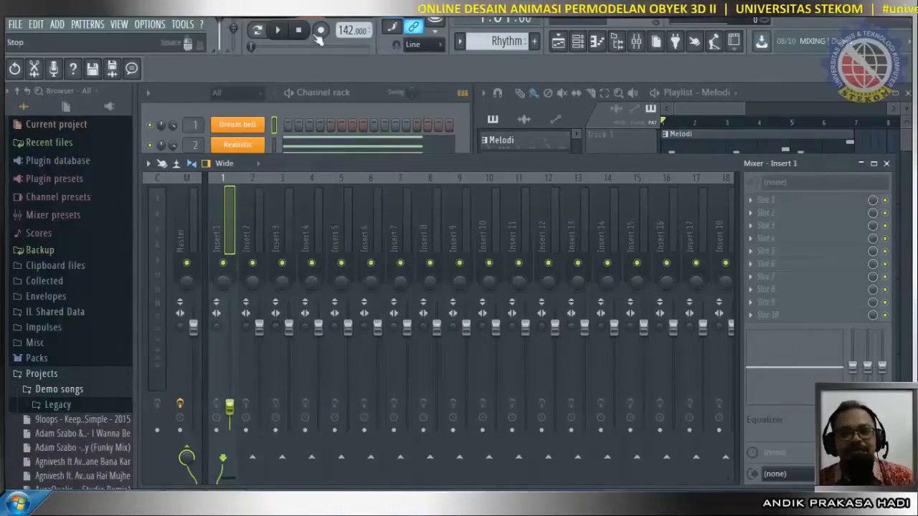
{"action": "left_click", "coordinate": [279, 31]}
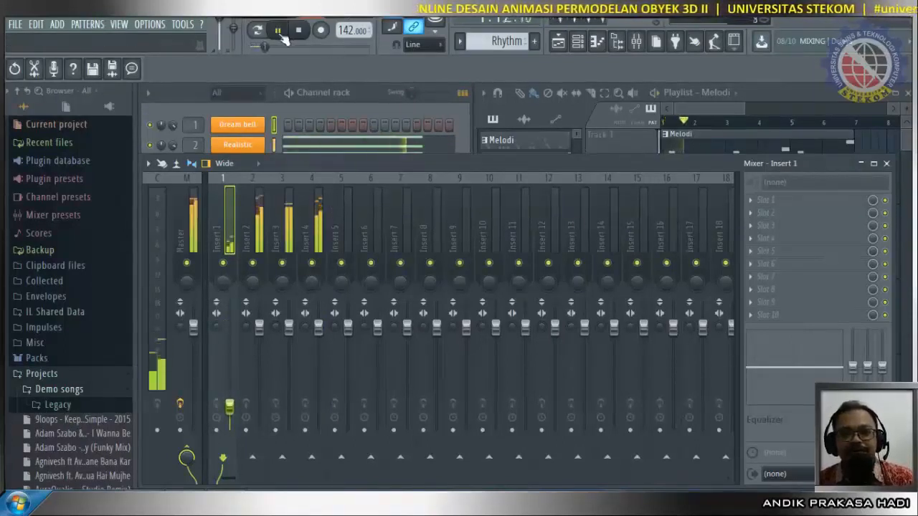
{"action": "left_click", "coordinate": [279, 31]}
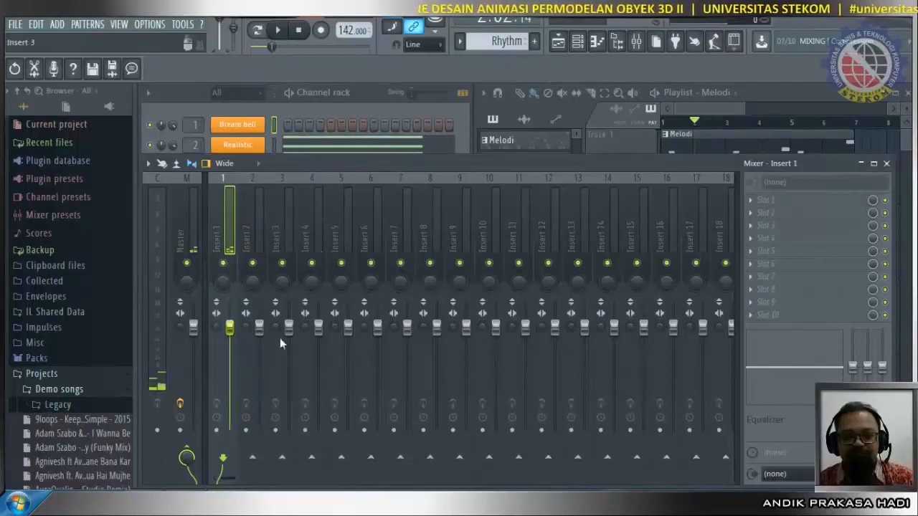
{"action": "left_click_drag", "start_coordinate": [260, 327], "coordinate": [259, 387]}
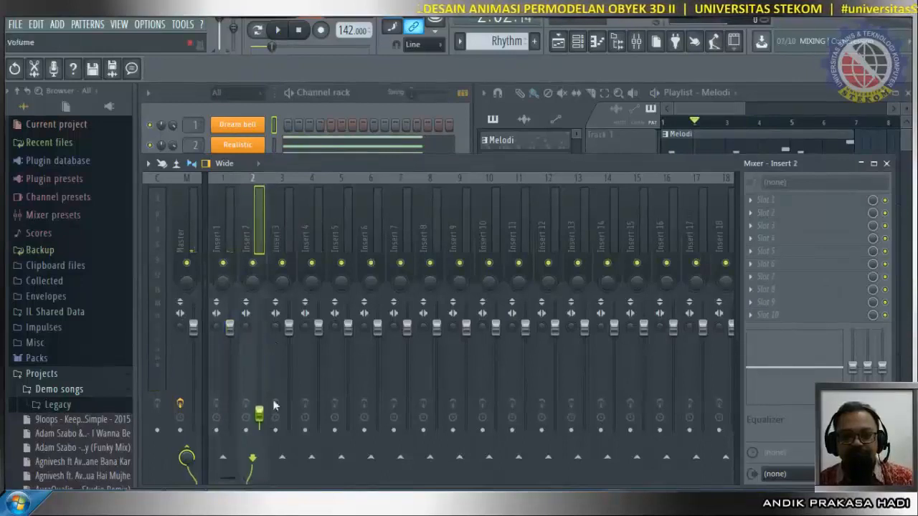
{"action": "left_click", "coordinate": [281, 33]}
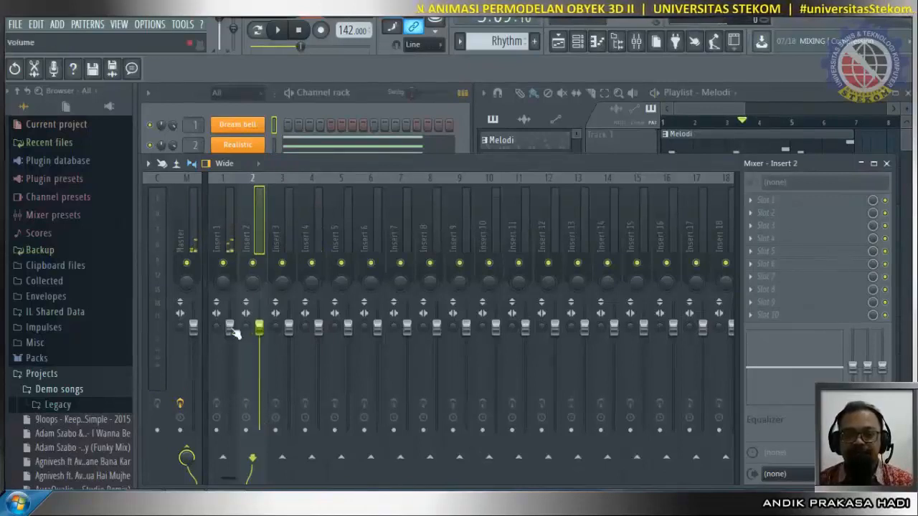
{"action": "left_click", "coordinate": [230, 328]}
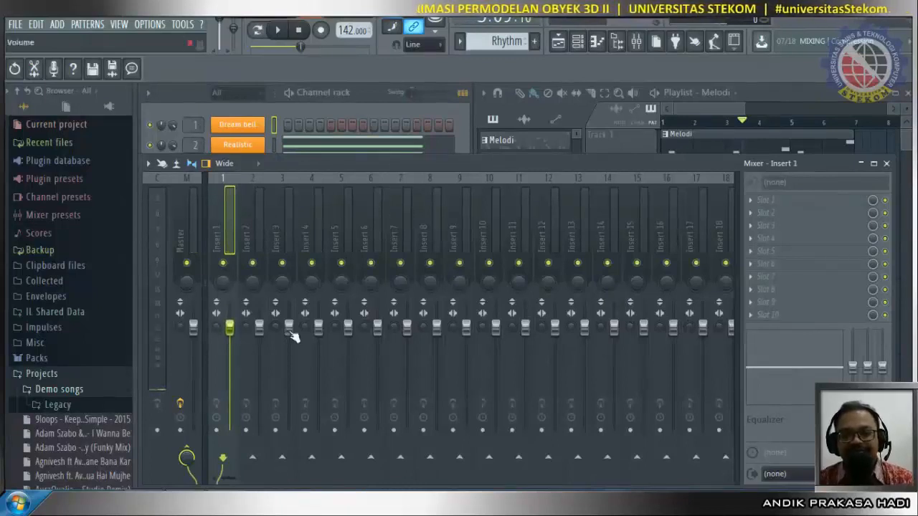
Lower the Insert 3 volume and listen to the song, replaying it from the start and pausing in bar 3.
{"action": "left_click_drag", "start_coordinate": [289, 329], "coordinate": [289, 348]}
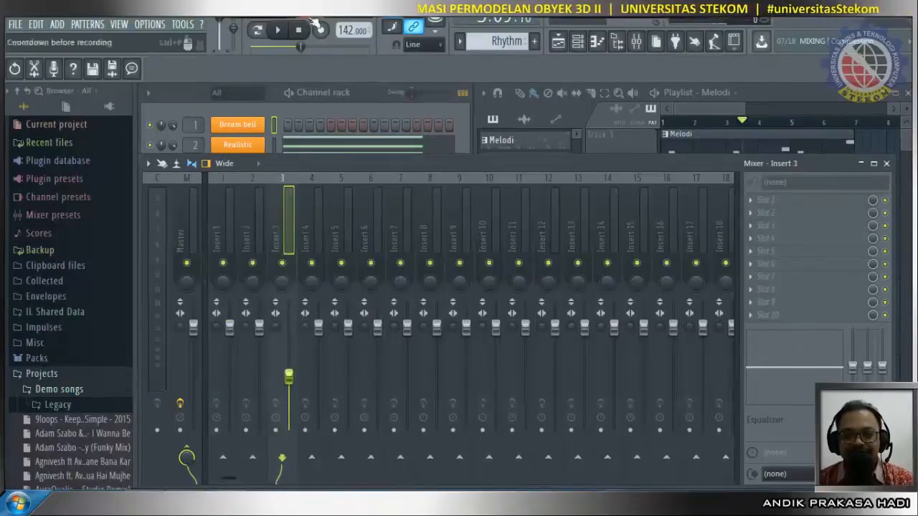
{"action": "left_click", "coordinate": [278, 34]}
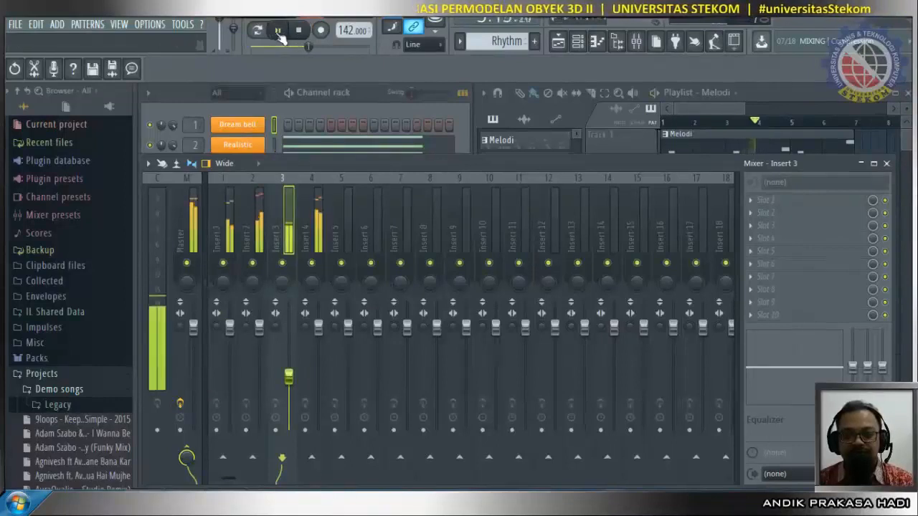
{"action": "left_click", "coordinate": [279, 32]}
{"action": "left_click", "coordinate": [792, 127]}
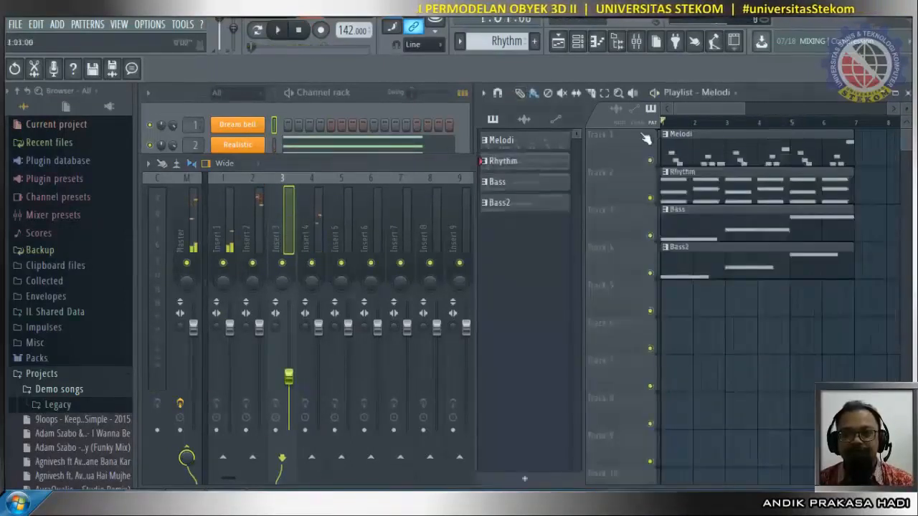
{"action": "left_click", "coordinate": [287, 34]}
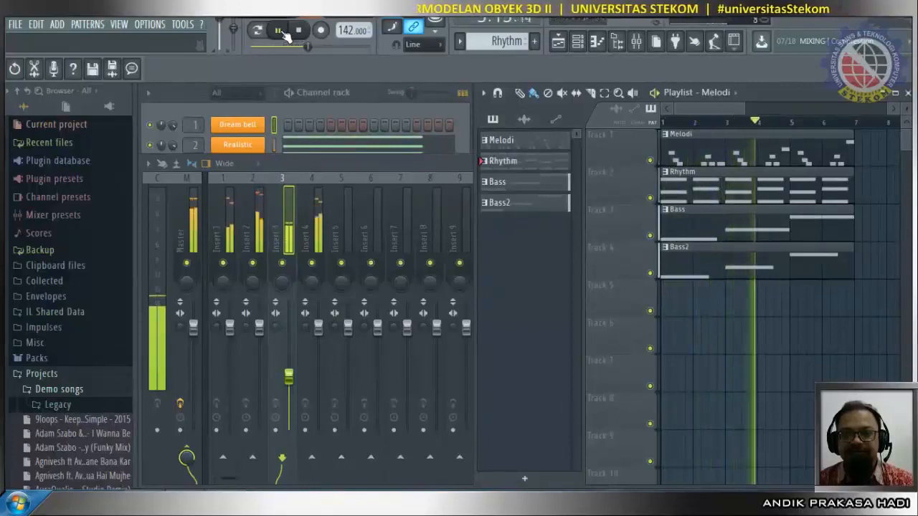
{"action": "left_click", "coordinate": [279, 31]}
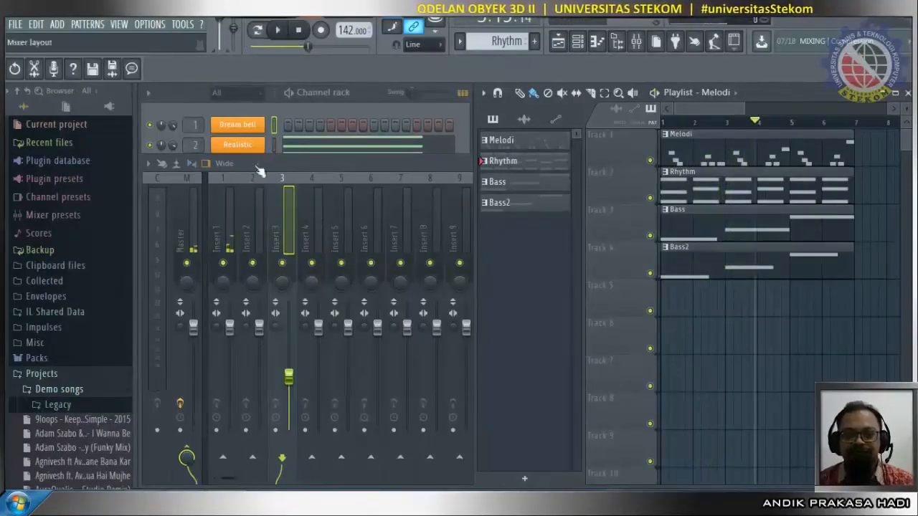
Lower the Insert 2 volume, raise Insert 3 slightly, lower Insert 1 slightly, and play the song to check the mix.
{"action": "left_click_drag", "start_coordinate": [259, 333], "coordinate": [259, 342]}
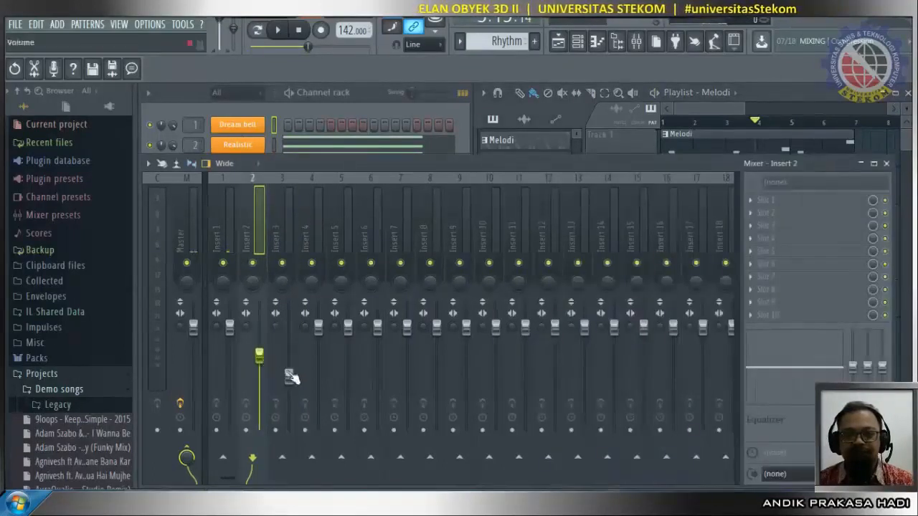
{"action": "left_click_drag", "start_coordinate": [290, 376], "coordinate": [289, 367]}
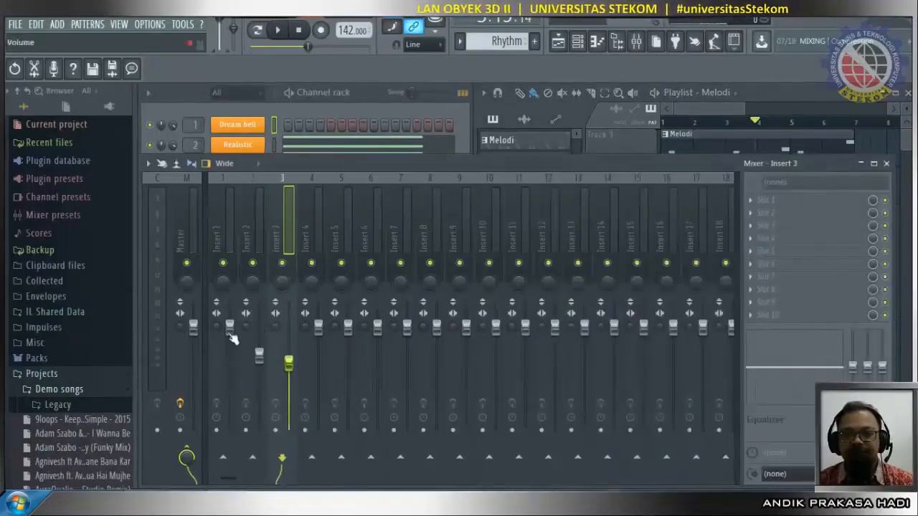
{"action": "left_click_drag", "start_coordinate": [229, 332], "coordinate": [230, 341]}
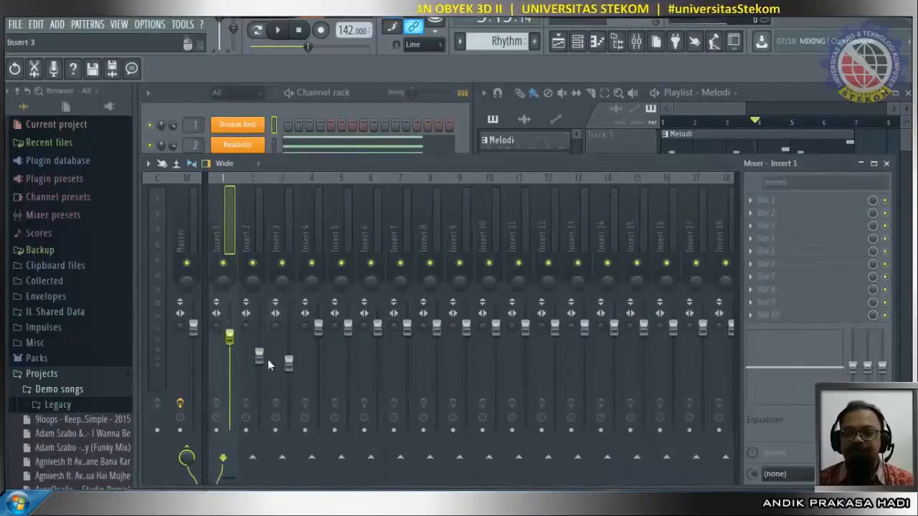
{"action": "left_click", "coordinate": [281, 33]}
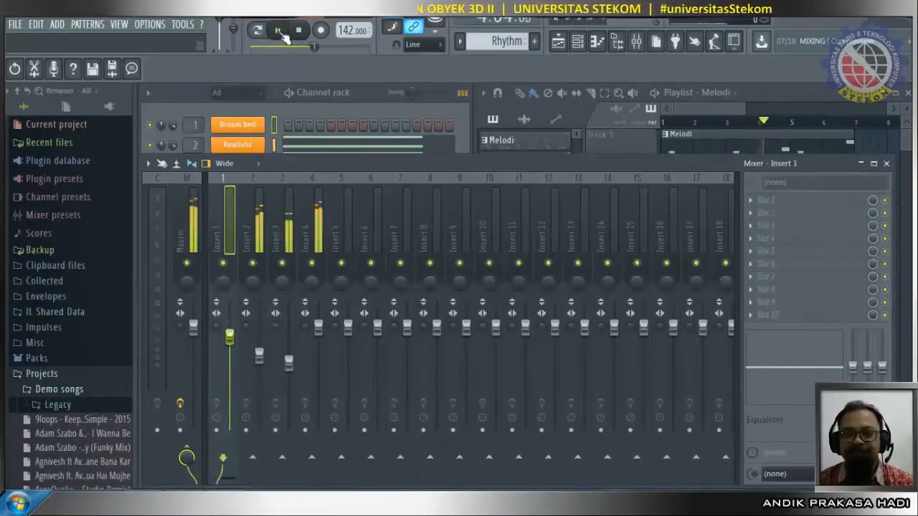
{"action": "left_click", "coordinate": [785, 123]}
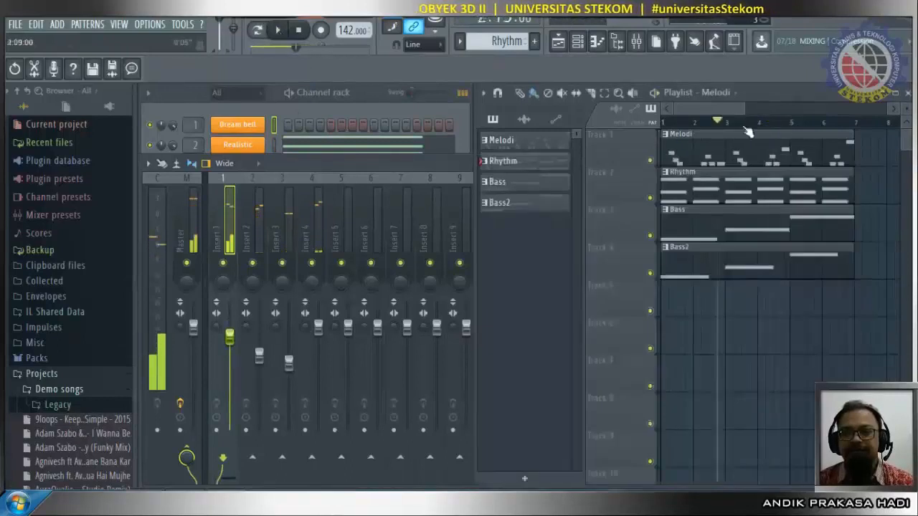
{"action": "key", "text": "space"}
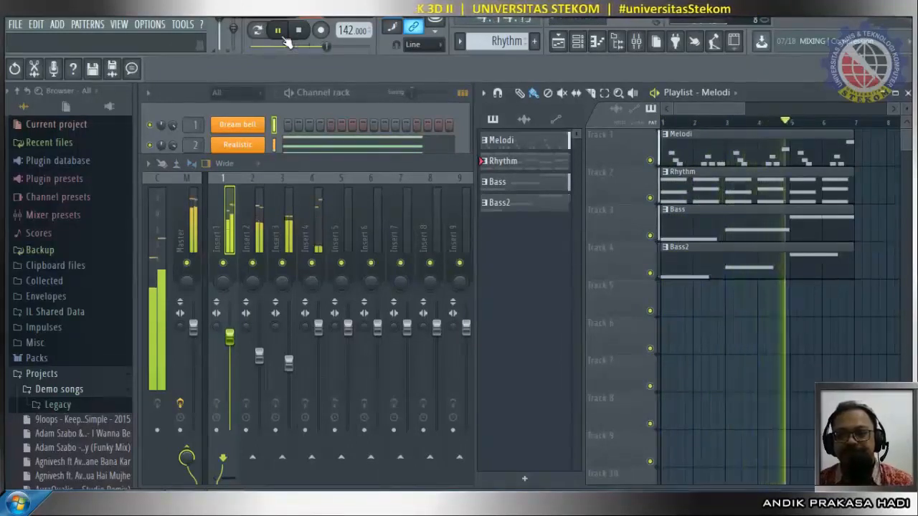
Mute Insert 4 during playback while raising the Insert 3 volume to about 78%, then unmute Insert 4 and stop the song.
{"action": "left_click", "coordinate": [318, 273]}
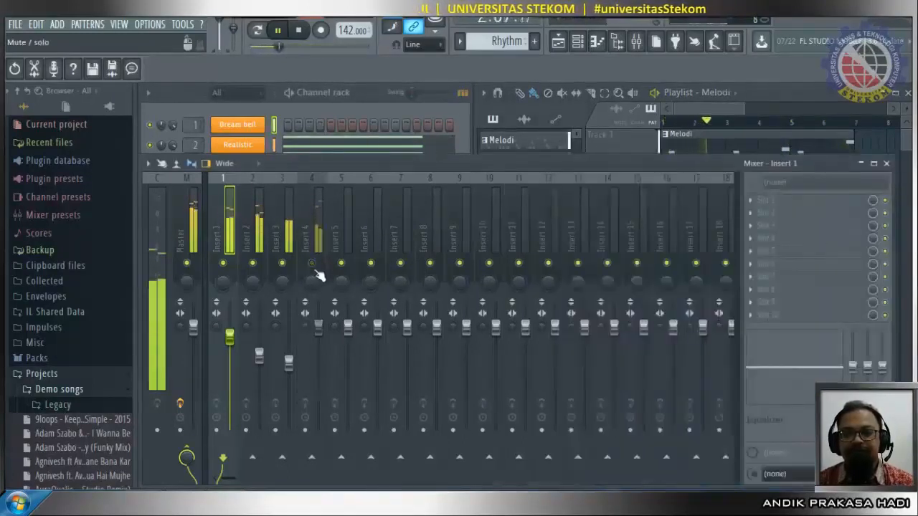
{"action": "left_click_drag", "start_coordinate": [289, 363], "coordinate": [289, 351]}
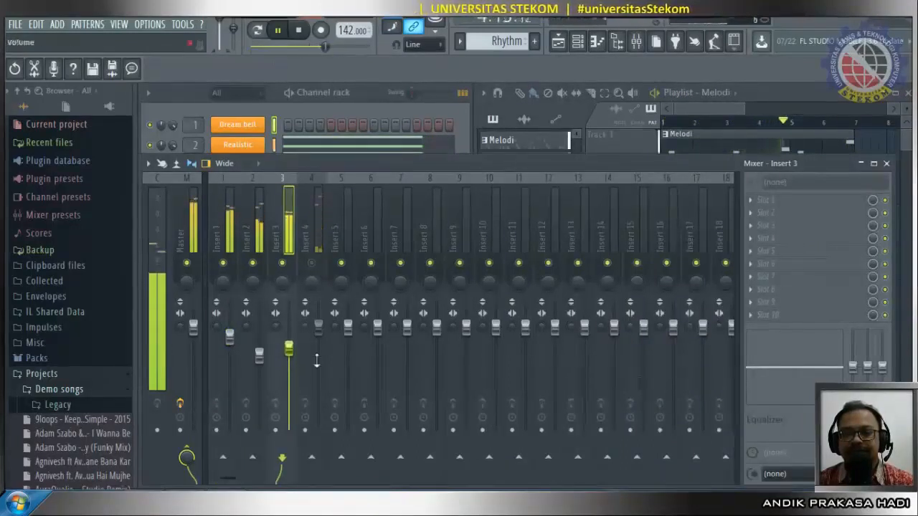
{"action": "left_click_drag", "start_coordinate": [289, 352], "coordinate": [289, 350]}
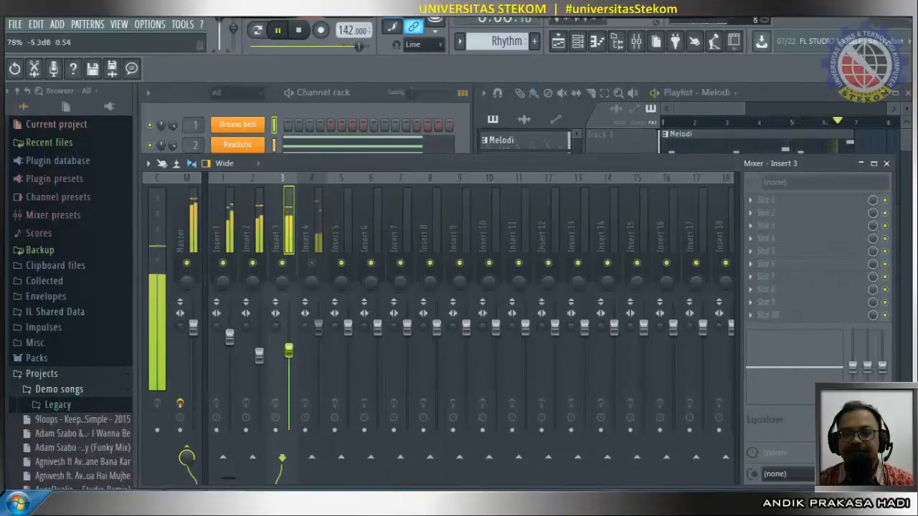
{"action": "left_click", "coordinate": [313, 264]}
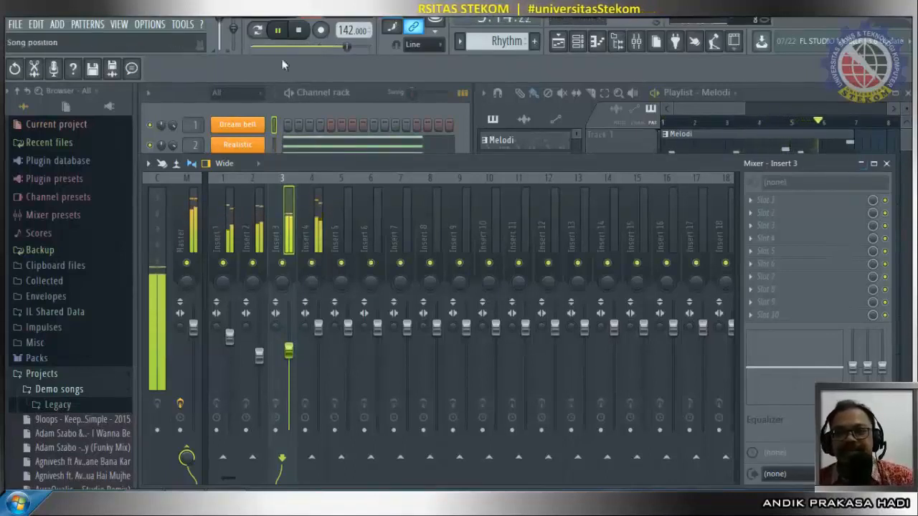
{"action": "left_click", "coordinate": [298, 30]}
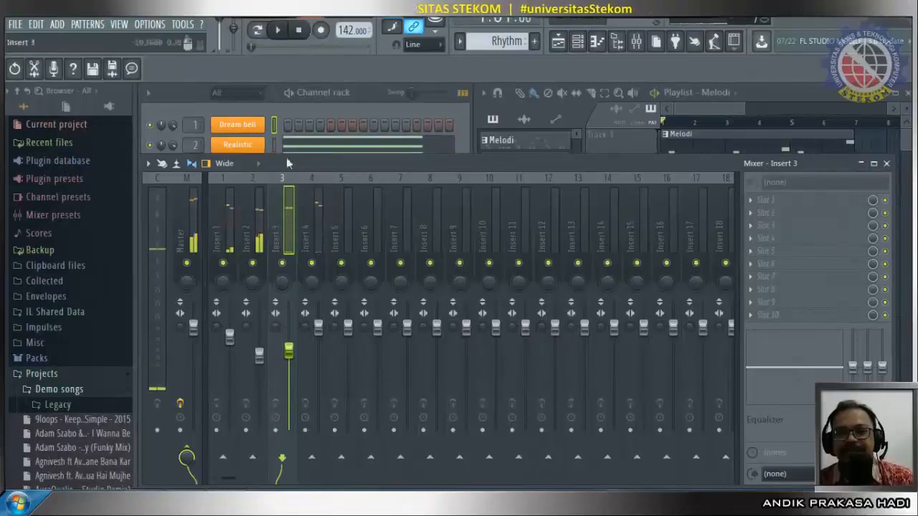
Lower the Insert 1 volume slightly and Insert 2 to about 63%, and play the song from the start.
{"action": "left_click_drag", "start_coordinate": [230, 342], "coordinate": [230, 351]}
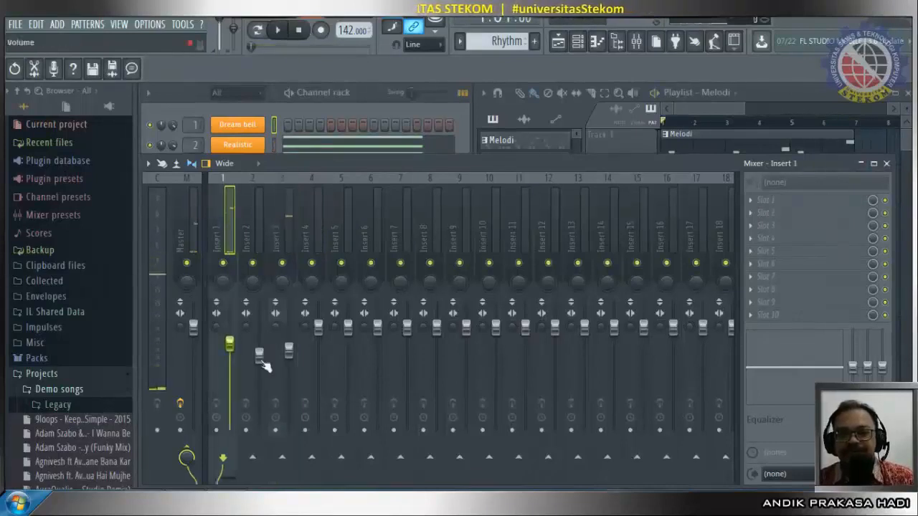
{"action": "left_click", "coordinate": [260, 352]}
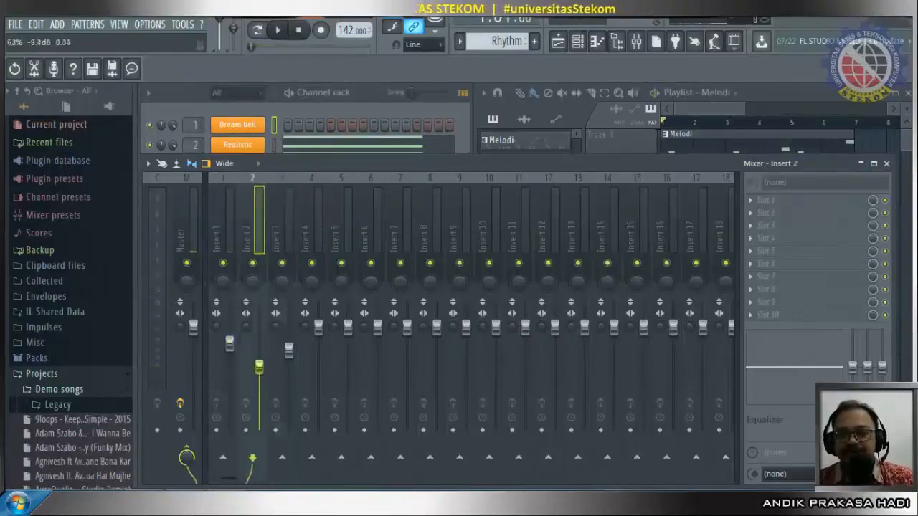
{"action": "left_click", "coordinate": [284, 35]}
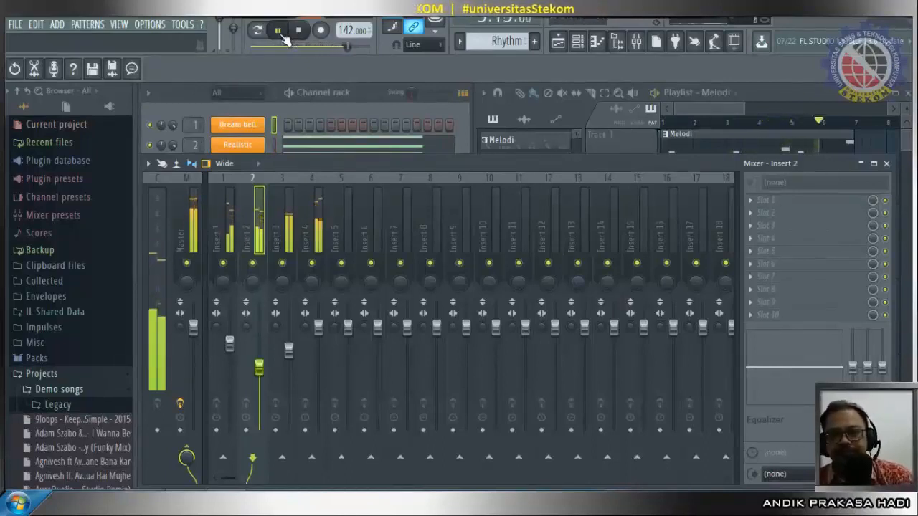
Raise the Insert 2 volume slightly during playback, lower it again, and stop the song.
{"action": "left_click_drag", "start_coordinate": [259, 367], "coordinate": [259, 363]}
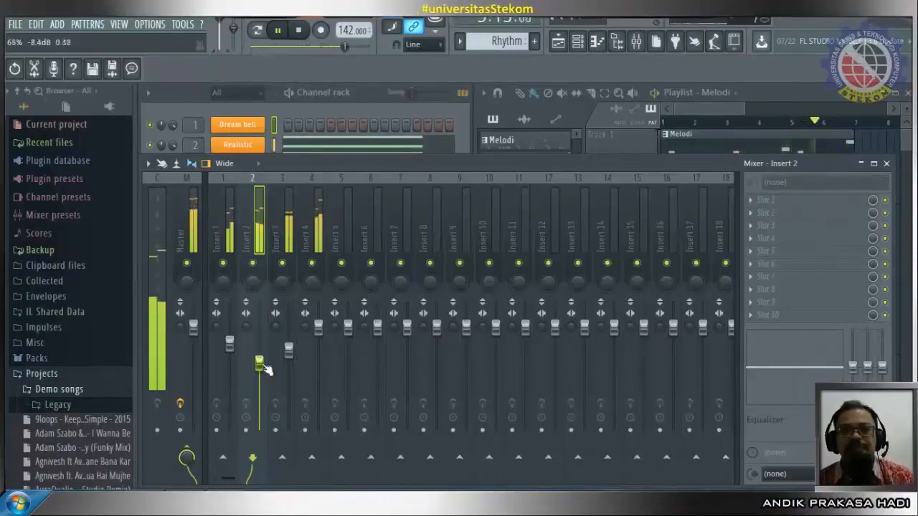
{"action": "left_click_drag", "start_coordinate": [263, 367], "coordinate": [263, 371]}
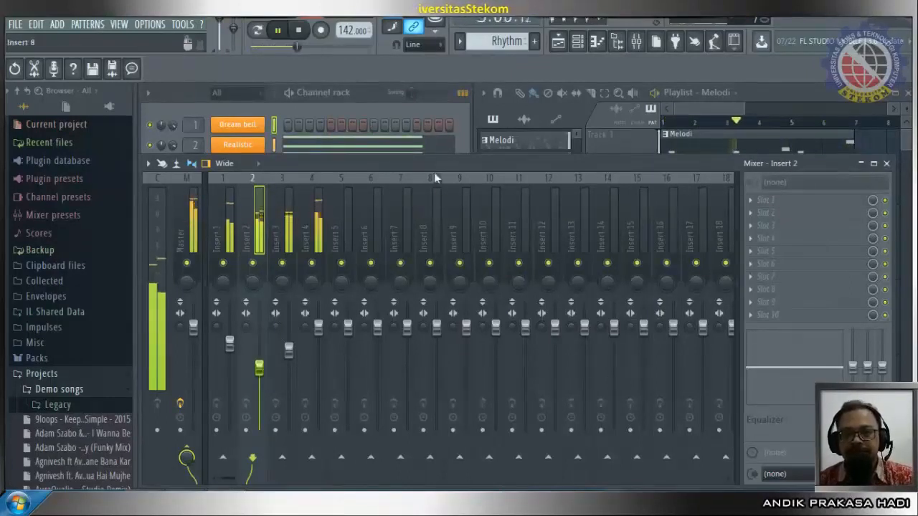
{"action": "left_click", "coordinate": [301, 33]}
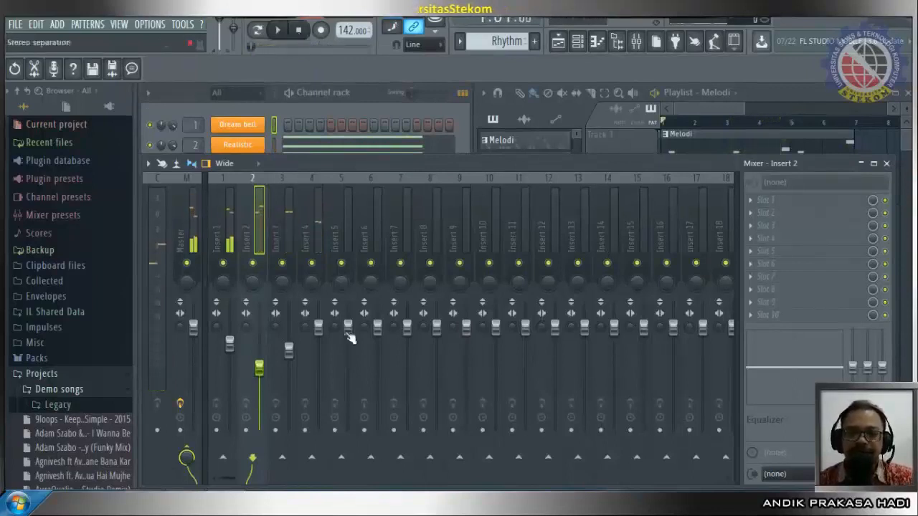
Lower the Insert 4 volume to about 88%, play the song to check the mix, and stop it.
{"action": "left_click_drag", "start_coordinate": [318, 328], "coordinate": [318, 338]}
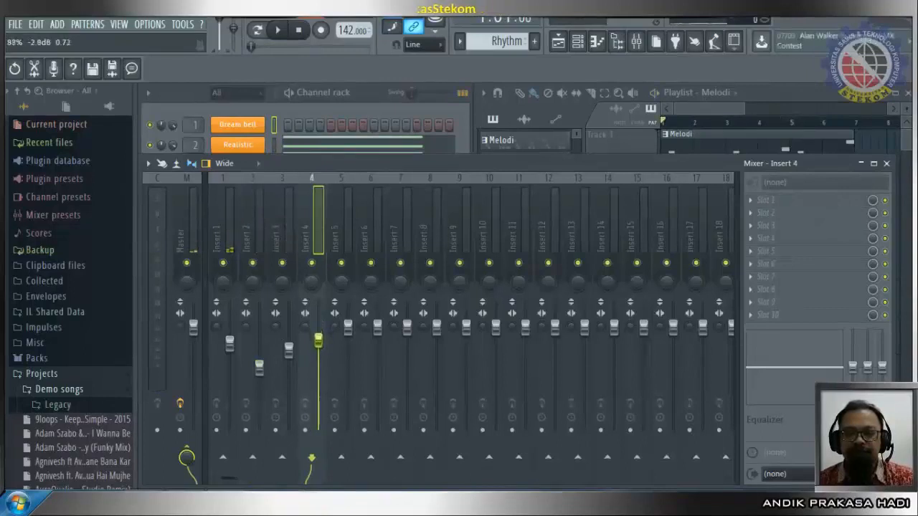
{"action": "left_click", "coordinate": [278, 33]}
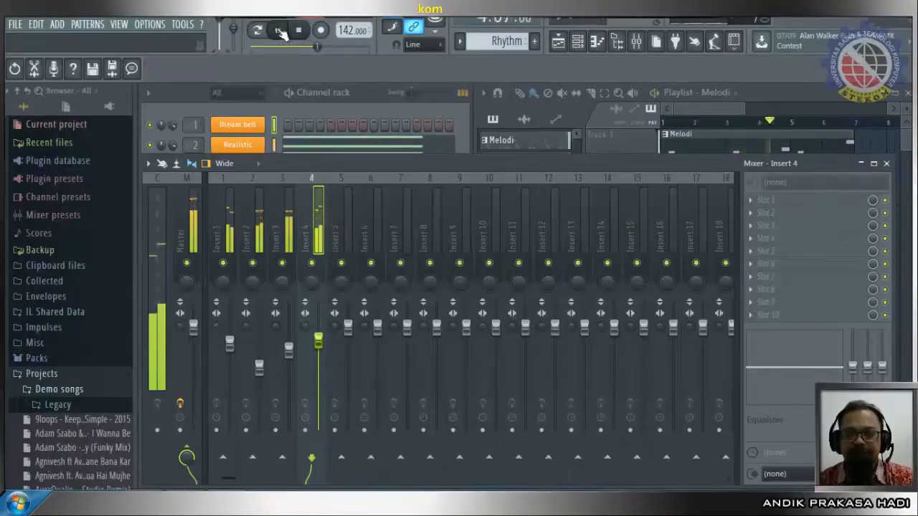
{"action": "left_click", "coordinate": [299, 32]}
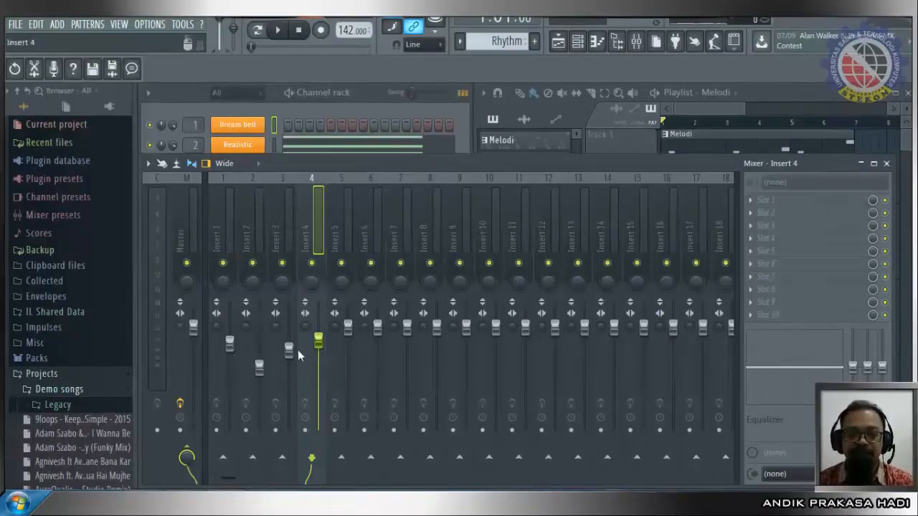
Lower Insert 4 to about 79% and Inserts 1, 2 and 3 slightly, then play the song to check the levels and stop it.
{"action": "left_click", "coordinate": [229, 345]}
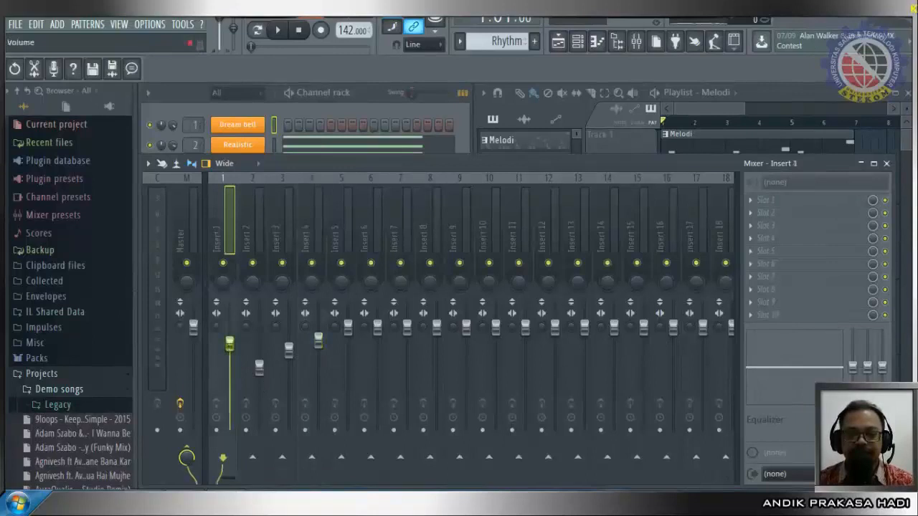
{"action": "left_click", "coordinate": [259, 369]}
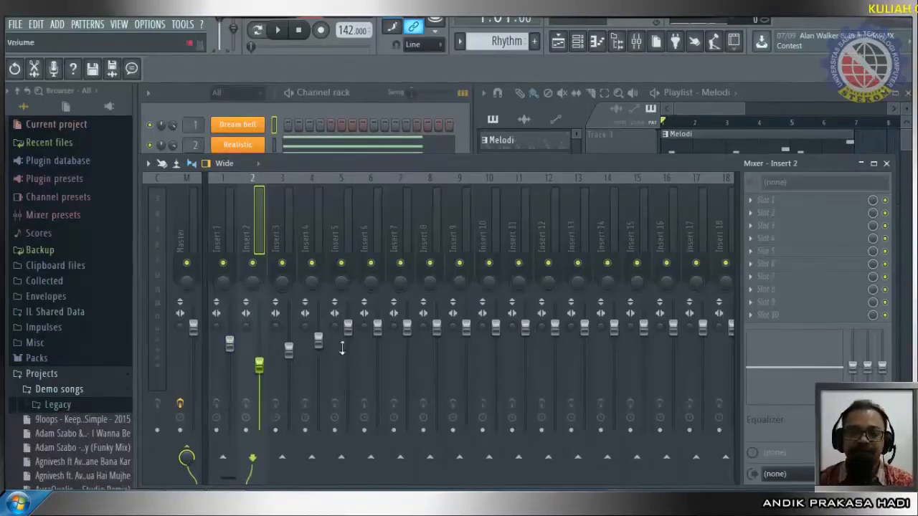
{"action": "left_click", "coordinate": [230, 251]}
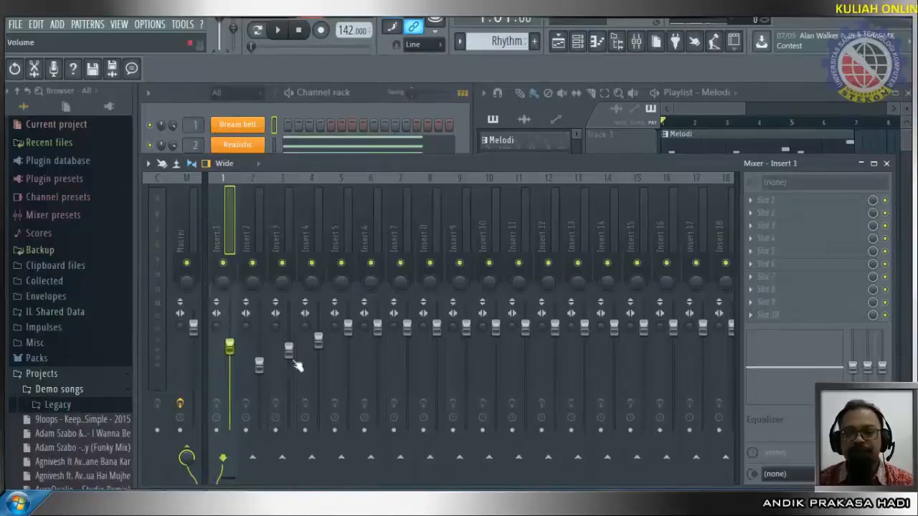
{"action": "left_click", "coordinate": [318, 342]}
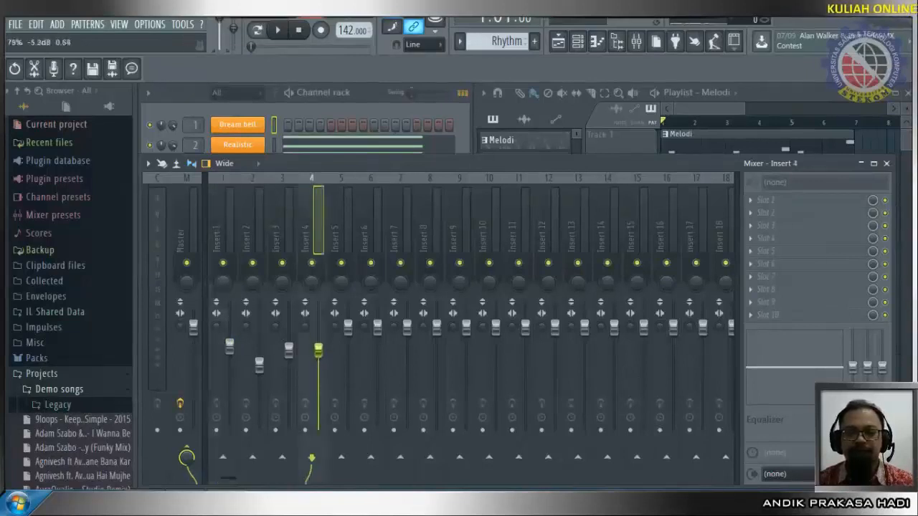
{"action": "left_click_drag", "start_coordinate": [289, 353], "coordinate": [259, 374]}
{"action": "left_click_drag", "start_coordinate": [229, 346], "coordinate": [228, 351]}
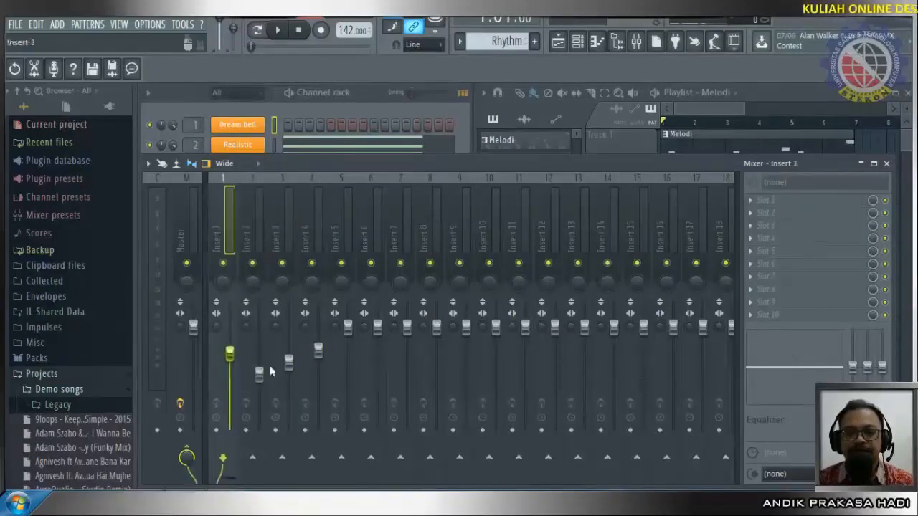
{"action": "left_click", "coordinate": [279, 32]}
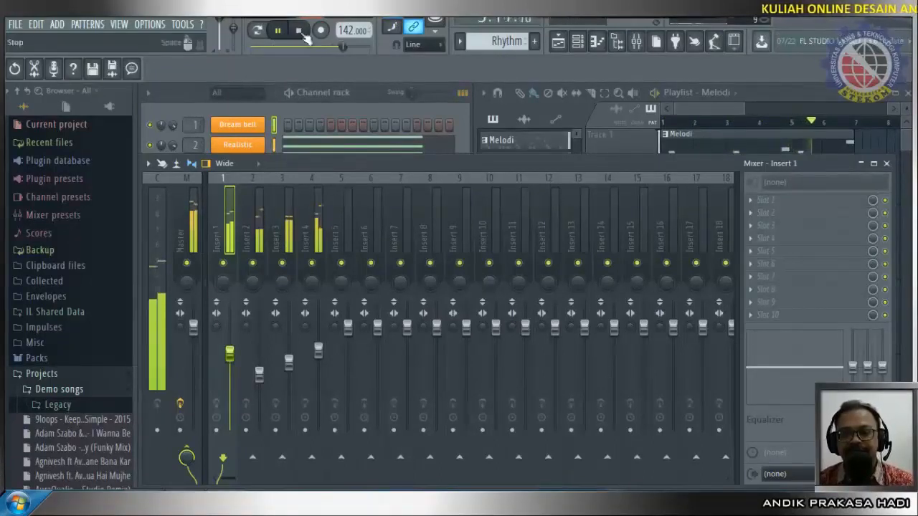
{"action": "left_click", "coordinate": [304, 33]}
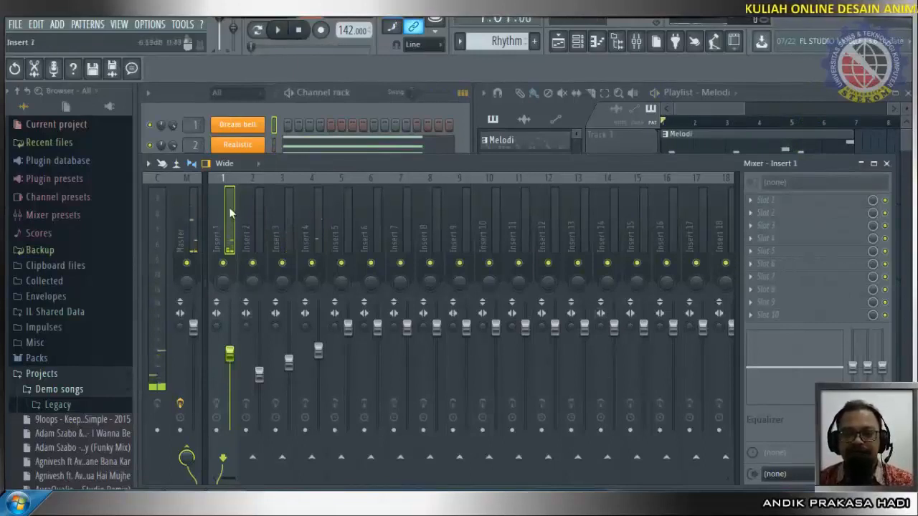
{"action": "left_click", "coordinate": [248, 213]}
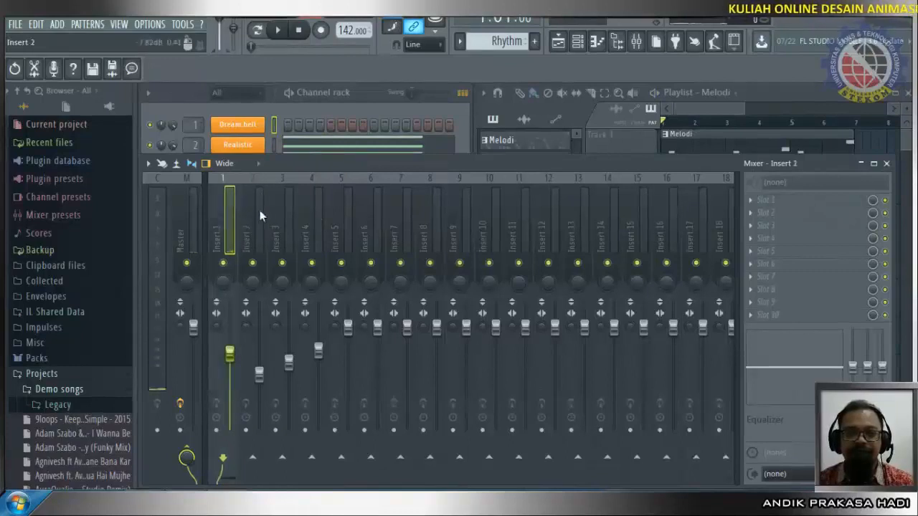
{"action": "left_click", "coordinate": [287, 214]}
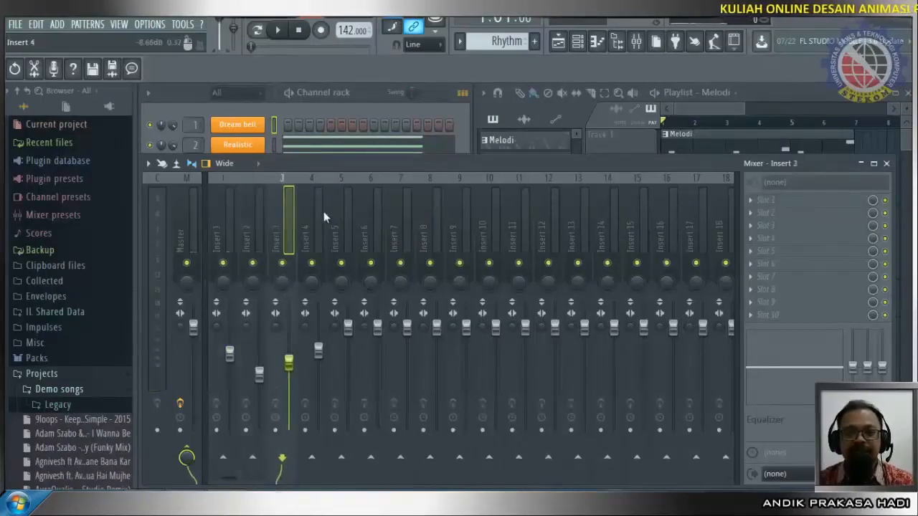
{"action": "left_click", "coordinate": [319, 217]}
{"action": "left_click", "coordinate": [284, 215]}
{"action": "left_click", "coordinate": [256, 216]}
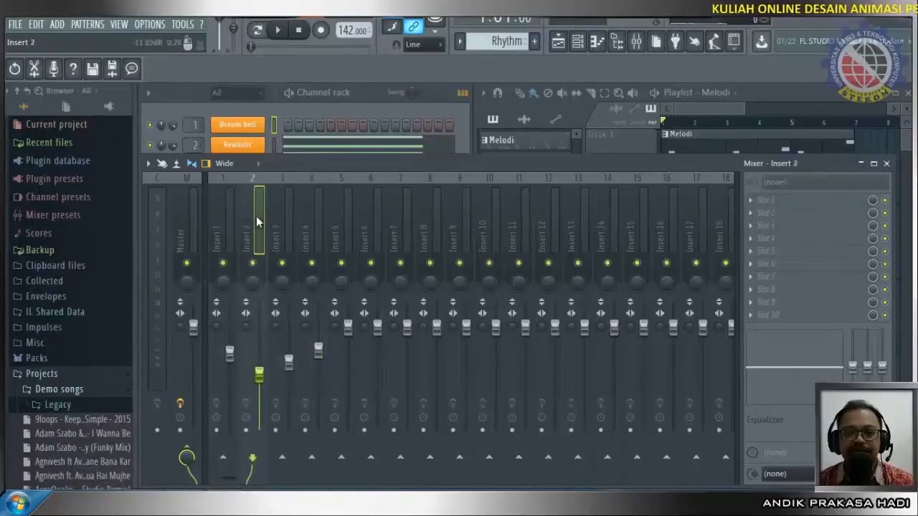
Load Fruity Parametric EQ 2 into effect slot 1 of Insert 1 and place its window clear of the first mixer tracks.
{"action": "left_click", "coordinate": [233, 217]}
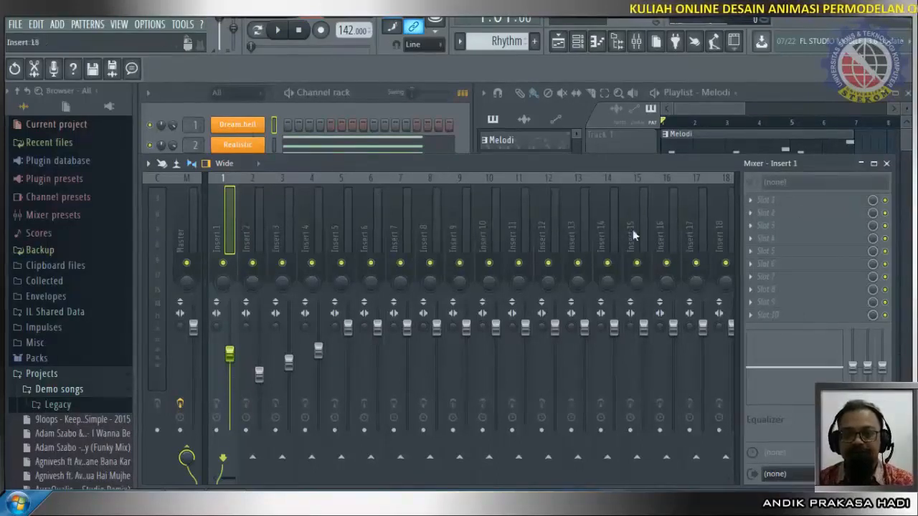
{"action": "left_click", "coordinate": [753, 204]}
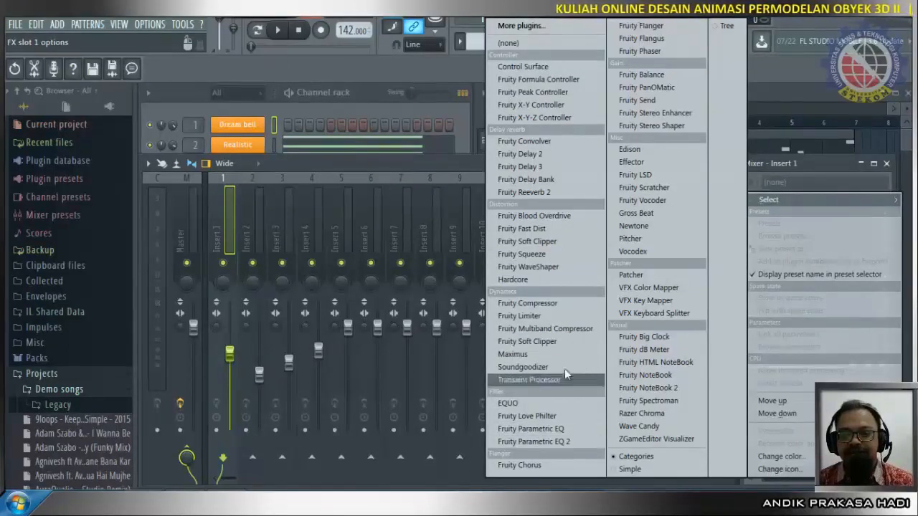
{"action": "left_click", "coordinate": [577, 442]}
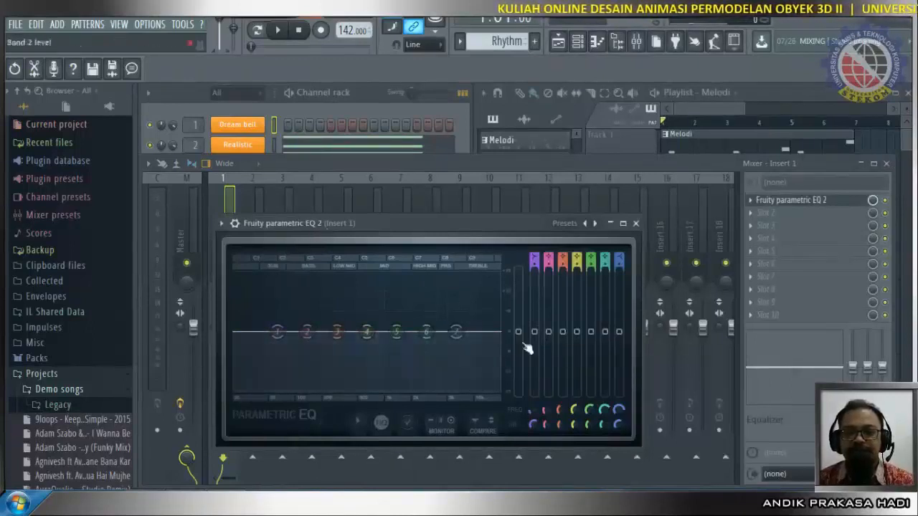
{"action": "left_click_drag", "start_coordinate": [504, 225], "coordinate": [552, 190]}
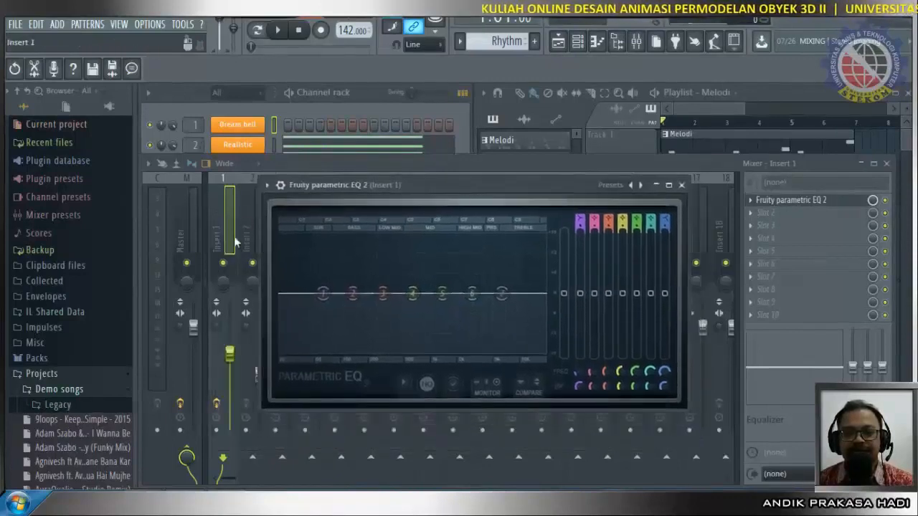
{"action": "left_click_drag", "start_coordinate": [446, 198], "coordinate": [587, 154]}
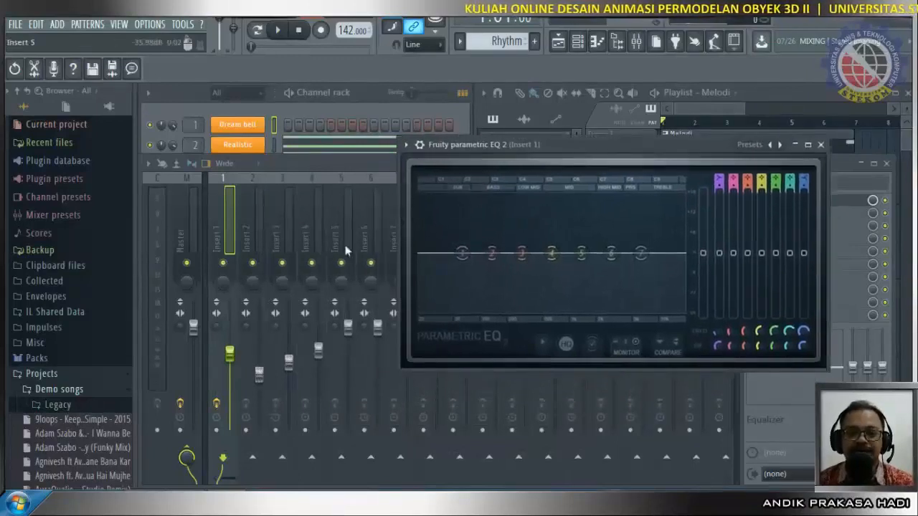
Mute Inserts 2, 3 and 4 and bring the Insert 1 Fruity Parametric EQ 2 window back into view.
{"action": "left_click", "coordinate": [253, 263]}
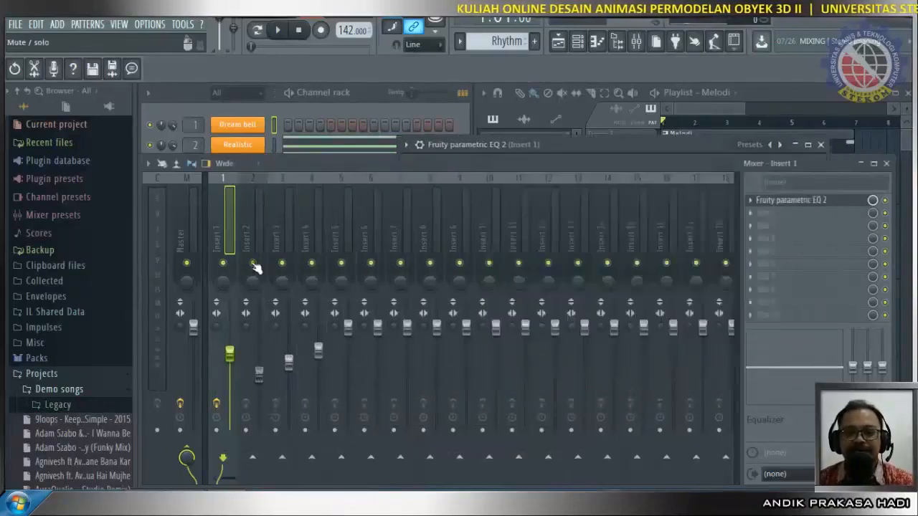
{"action": "left_click", "coordinate": [281, 264]}
{"action": "left_click", "coordinate": [312, 263]}
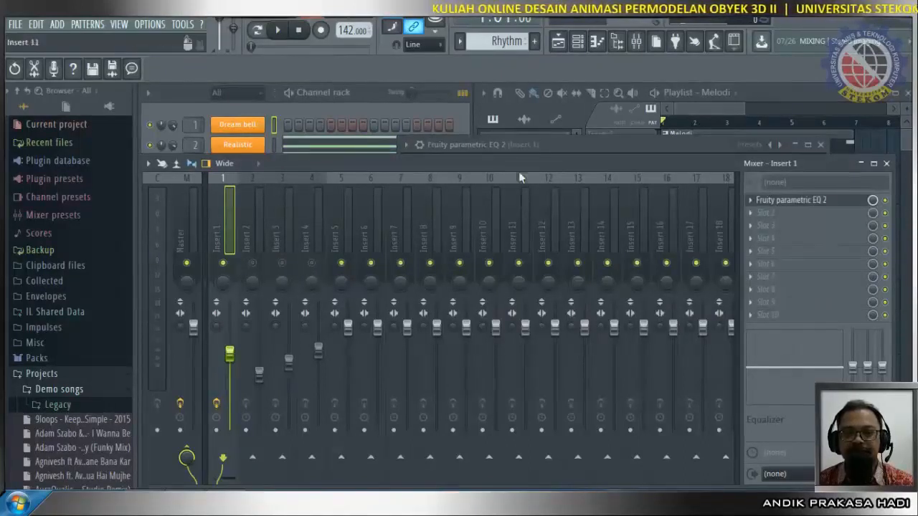
{"action": "left_click", "coordinate": [796, 204]}
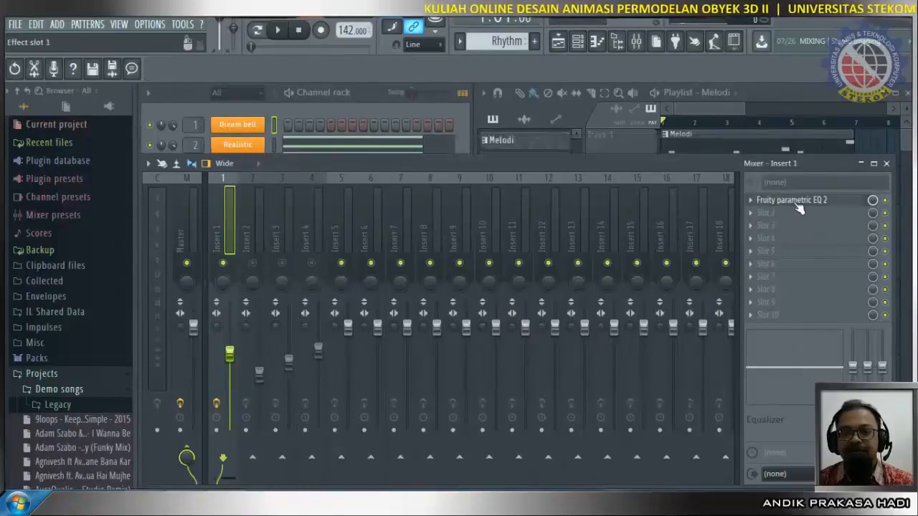
{"action": "left_click", "coordinate": [796, 203]}
{"action": "left_click_drag", "start_coordinate": [672, 146], "coordinate": [643, 154]}
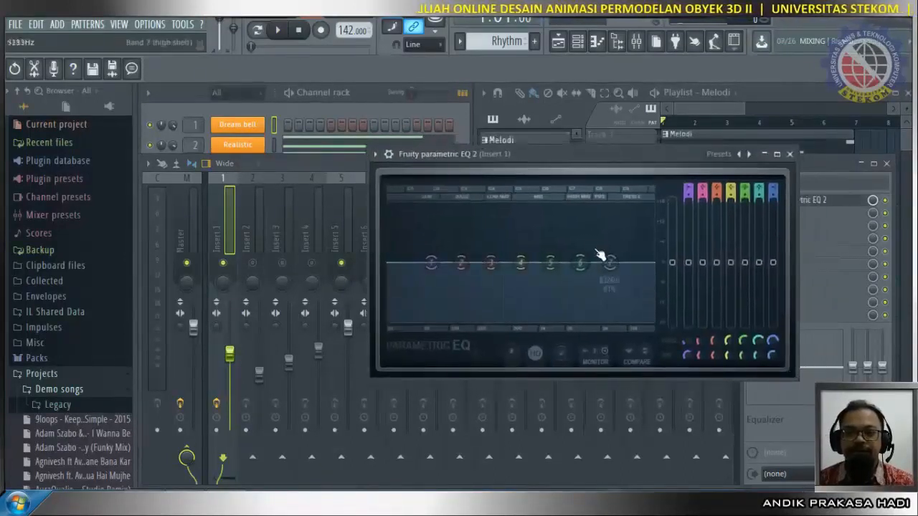
Play the song and lower the EQ's band 7 high shelf to cut the treble moderately.
{"action": "key", "text": "space"}
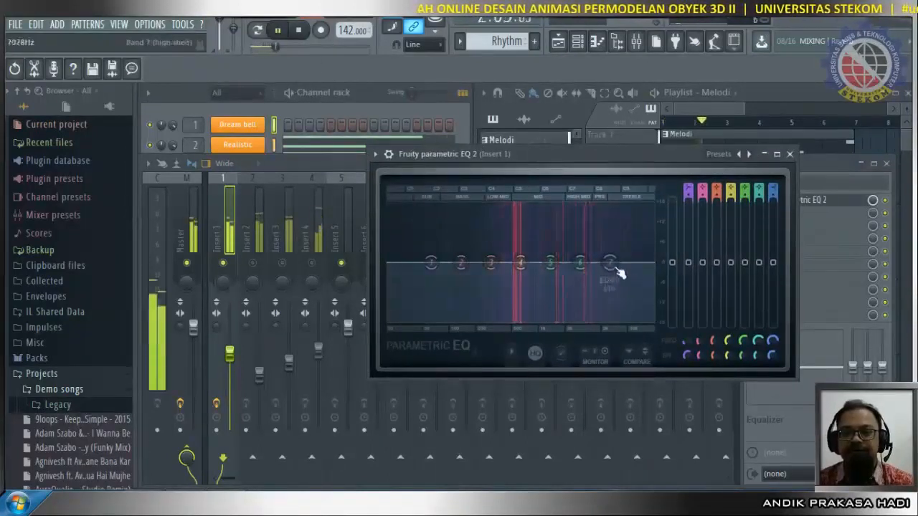
{"action": "left_click_drag", "start_coordinate": [620, 274], "coordinate": [618, 294]}
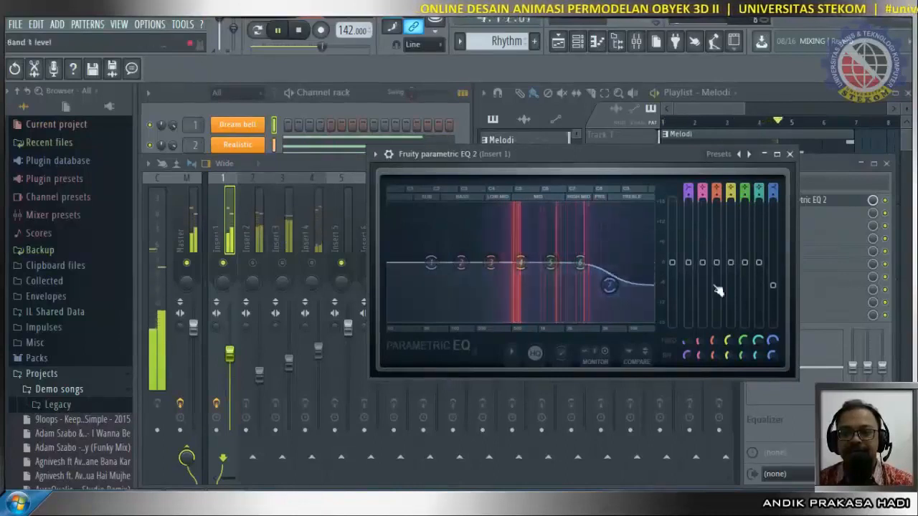
{"action": "left_click_drag", "start_coordinate": [773, 285], "coordinate": [773, 291]}
{"action": "left_click_drag", "start_coordinate": [609, 289], "coordinate": [609, 279]}
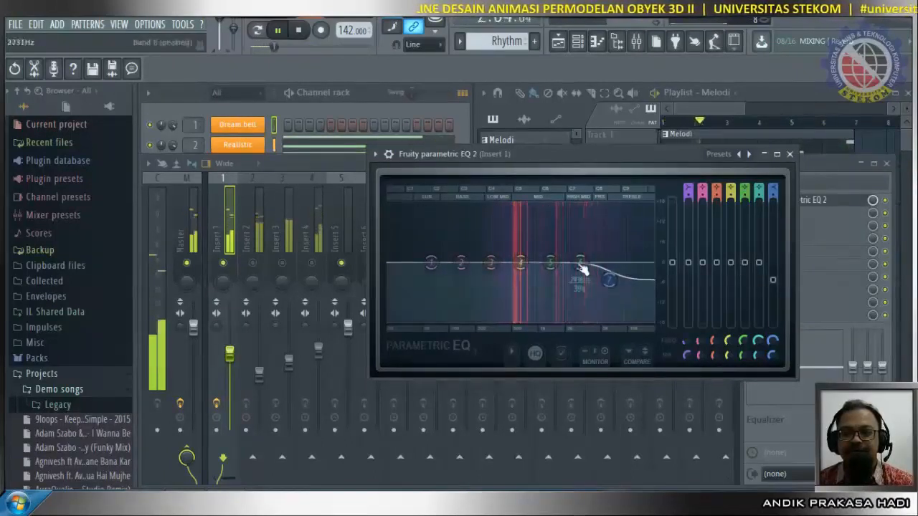
Try a 4.4 dB boost on EQ band 6 at 2916 Hz with different bandwidths, then turn it into a narrow, slight cut.
{"action": "left_click_drag", "start_coordinate": [759, 262], "coordinate": [759, 264]}
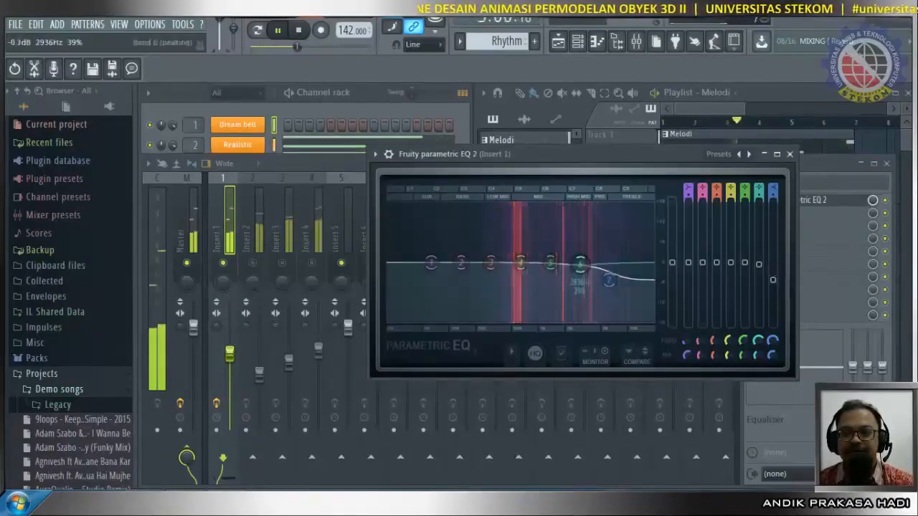
{"action": "left_click_drag", "start_coordinate": [580, 269], "coordinate": [580, 248]}
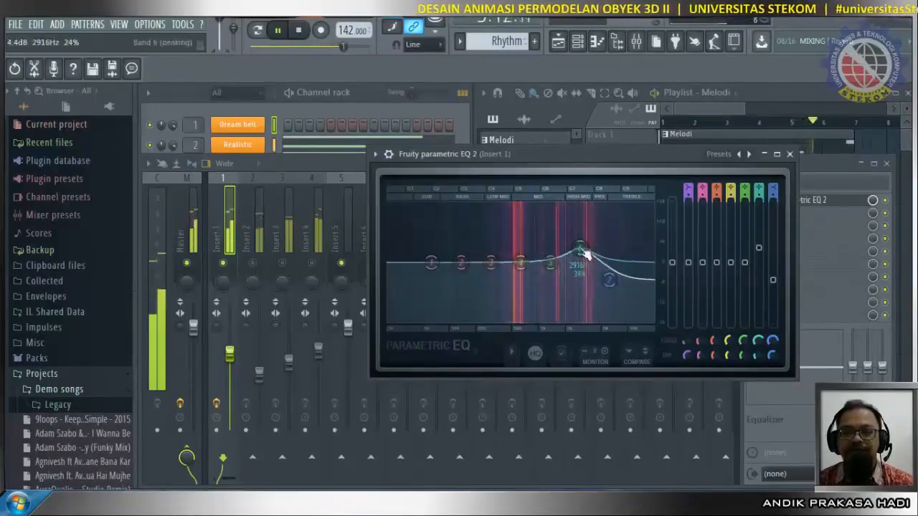
{"action": "scroll", "coordinate": [586, 255], "scroll_direction": "down", "scroll_amount": 8}
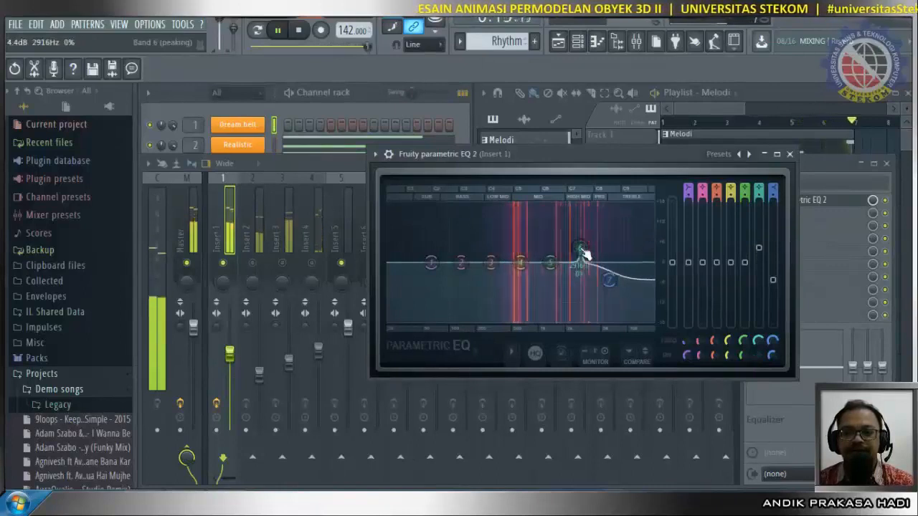
{"action": "scroll", "coordinate": [587, 254], "scroll_direction": "up", "scroll_amount": 4}
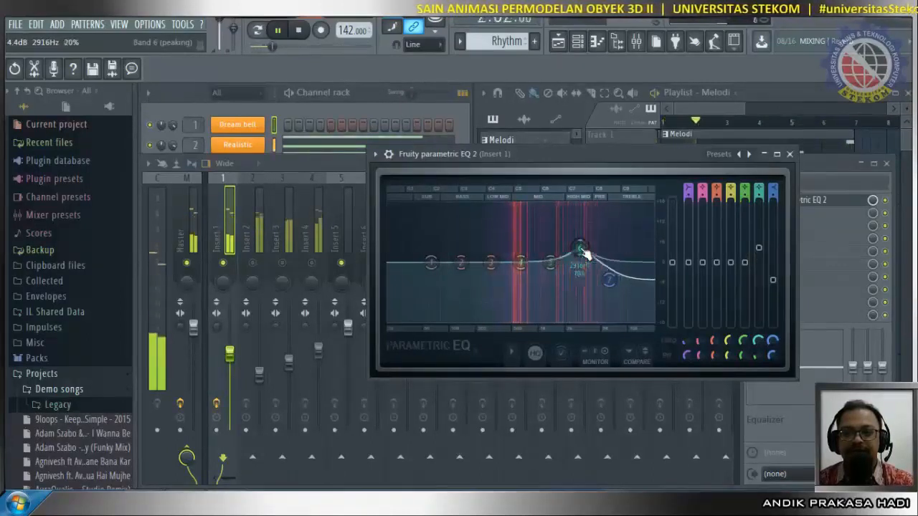
{"action": "scroll", "coordinate": [587, 255], "scroll_direction": "up", "scroll_amount": 5}
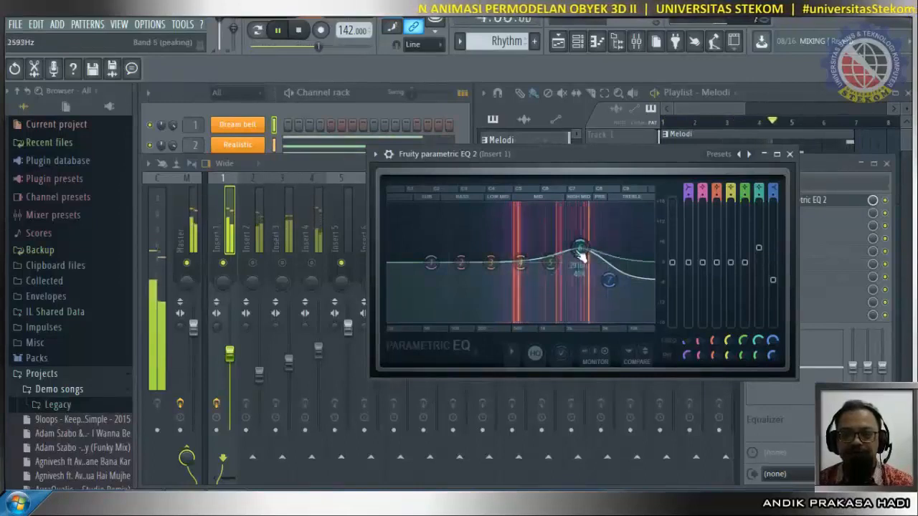
{"action": "scroll", "coordinate": [582, 256], "scroll_direction": "down", "scroll_amount": 8}
{"action": "left_click_drag", "start_coordinate": [580, 252], "coordinate": [597, 274]}
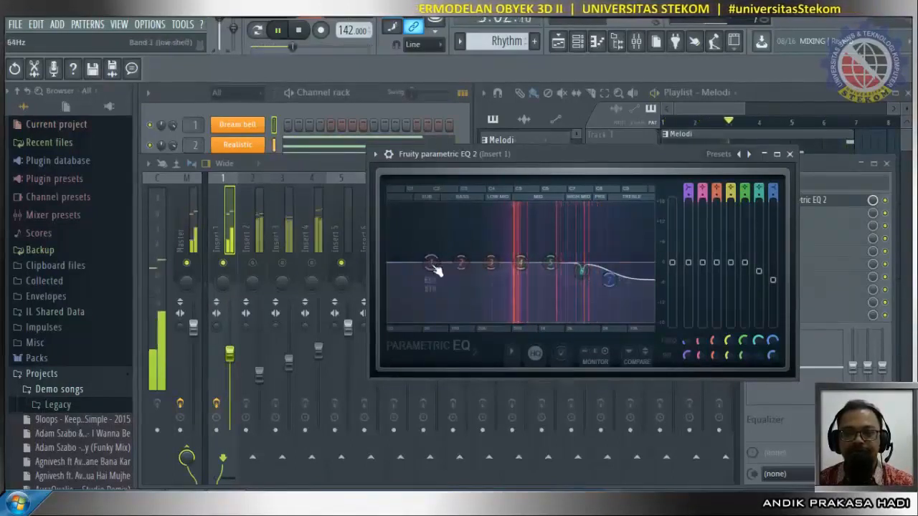
Boost EQ band 1, slightly raise band 3, slightly cut bands 2 and 5, and give band 4 a narrow boost during playback.
{"action": "left_click_drag", "start_coordinate": [433, 264], "coordinate": [523, 253]}
{"action": "scroll", "coordinate": [522, 259], "scroll_direction": "down", "scroll_amount": 8}
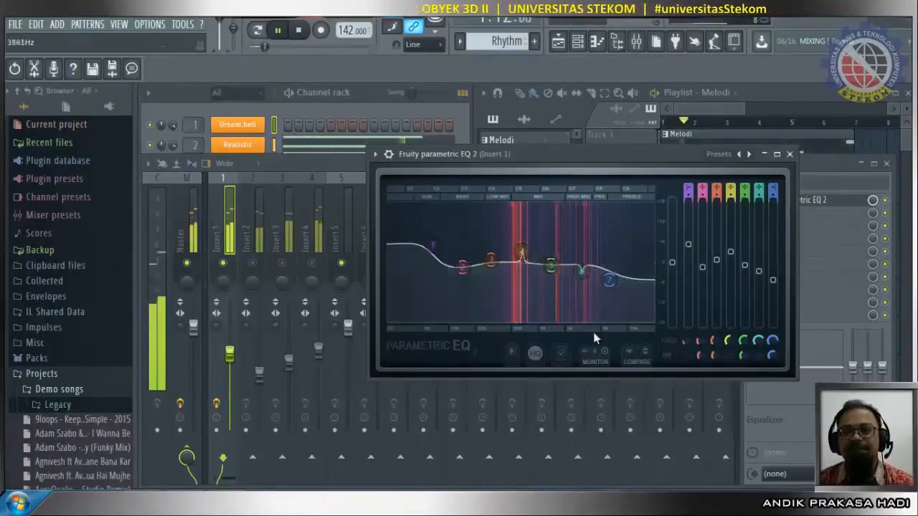
Cut EQ bands 1 and 4 strongly and raise band 3 to about 1.8 dB while the song plays.
{"action": "left_click_drag", "start_coordinate": [687, 245], "coordinate": [687, 283]}
{"action": "left_click_drag", "start_coordinate": [730, 251], "coordinate": [730, 288]}
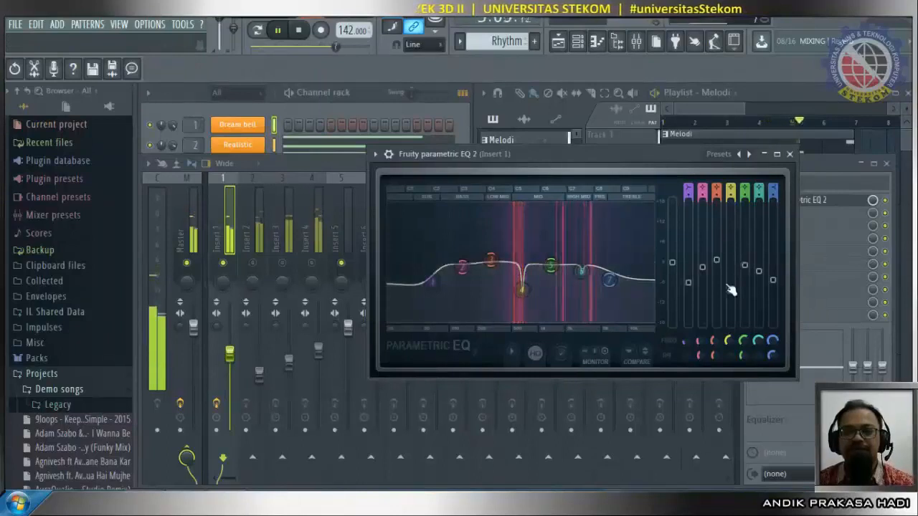
{"action": "mouse_move", "coordinate": [716, 261]}
{"action": "left_mouse_down"}
{"action": "mouse_move", "coordinate": [716, 280]}
{"action": "mouse_move", "coordinate": [717, 253]}
{"action": "left_mouse_up"}
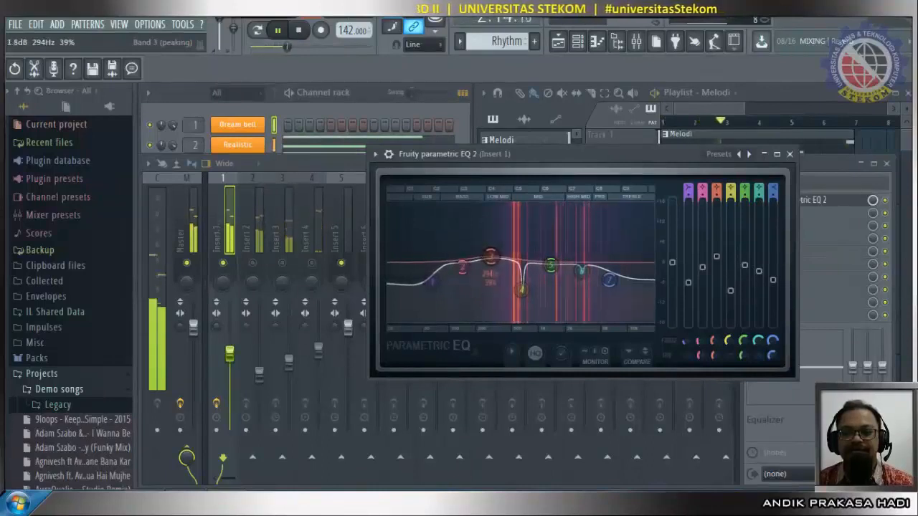
Flatten EQ bands 1 and 6, ease band 4 to a slight cut, moderately boost band 7, then close the EQ and stop playback.
{"action": "left_click_drag", "start_coordinate": [730, 292], "coordinate": [688, 263]}
{"action": "left_click_drag", "start_coordinate": [774, 281], "coordinate": [774, 239]}
{"action": "left_click_drag", "start_coordinate": [760, 275], "coordinate": [760, 267]}
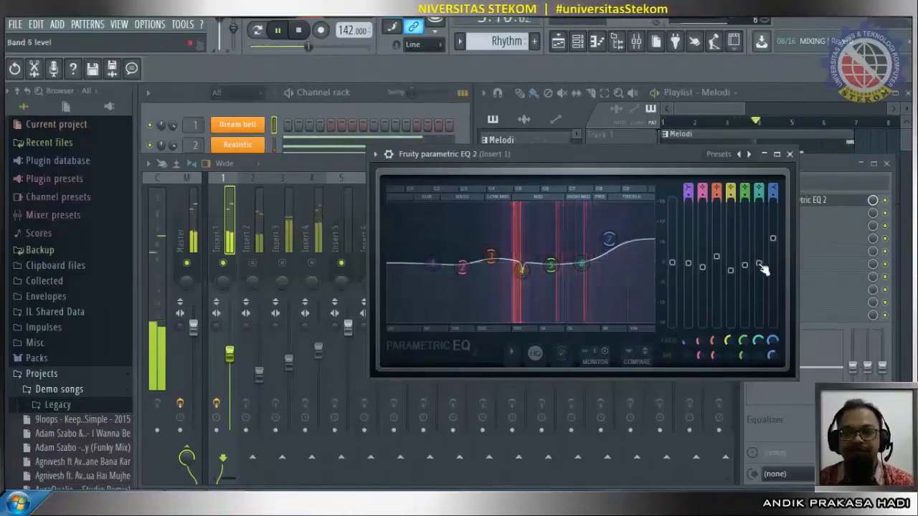
{"action": "left_click_drag", "start_coordinate": [772, 239], "coordinate": [773, 248]}
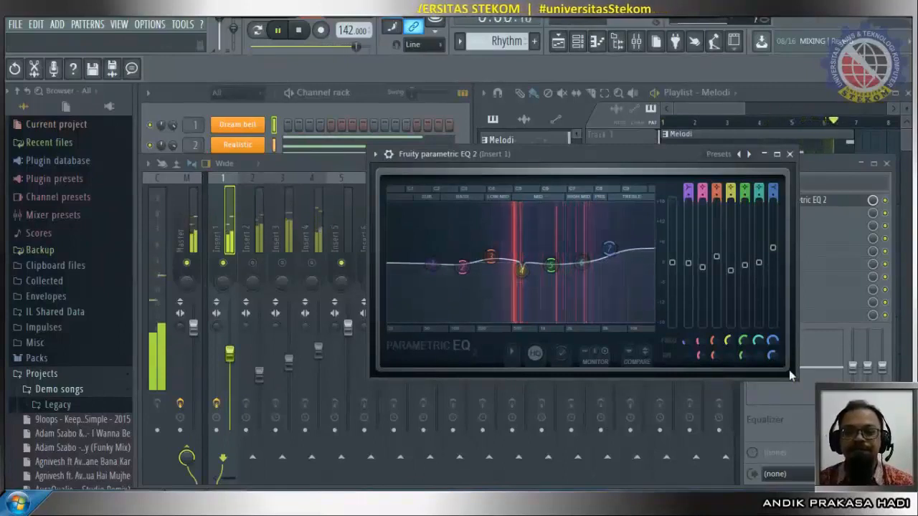
{"action": "left_click", "coordinate": [790, 155]}
{"action": "left_click", "coordinate": [297, 35]}
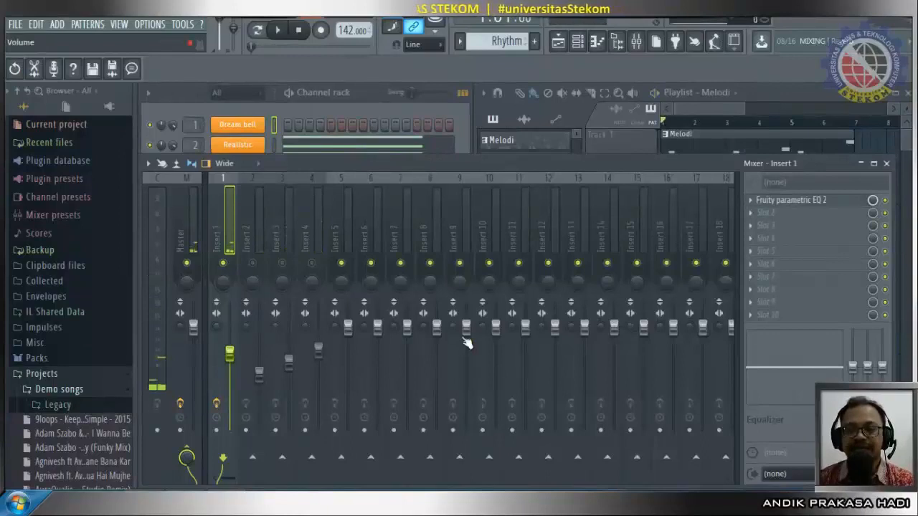
Load Maximus into effect slot 2 of Insert 1 and move its window up to show all of its controls.
{"action": "left_click", "coordinate": [767, 214]}
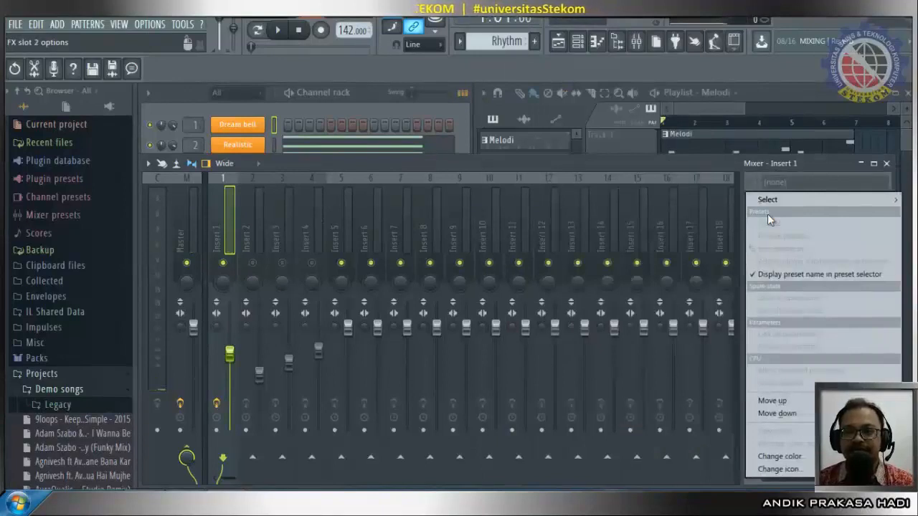
{"action": "mouse_move", "coordinate": [763, 200]}
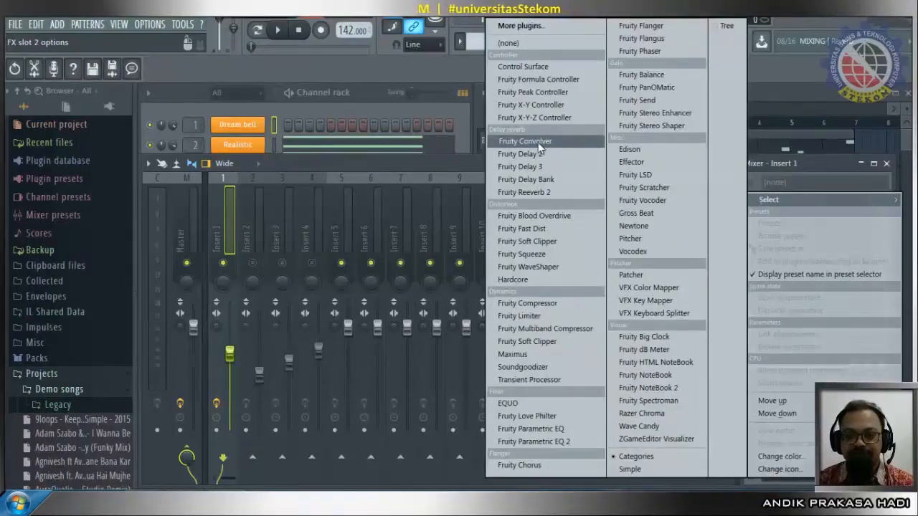
{"action": "left_click", "coordinate": [522, 354]}
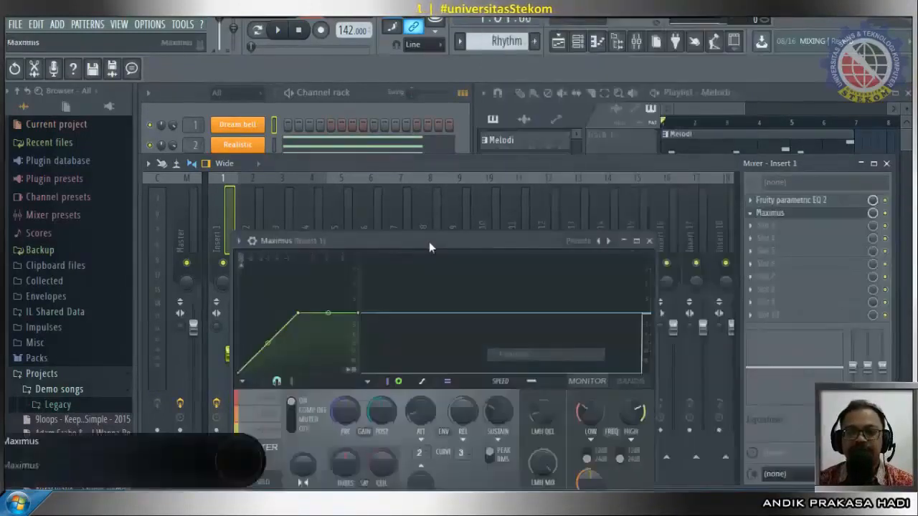
{"action": "left_click_drag", "start_coordinate": [442, 239], "coordinate": [474, 153]}
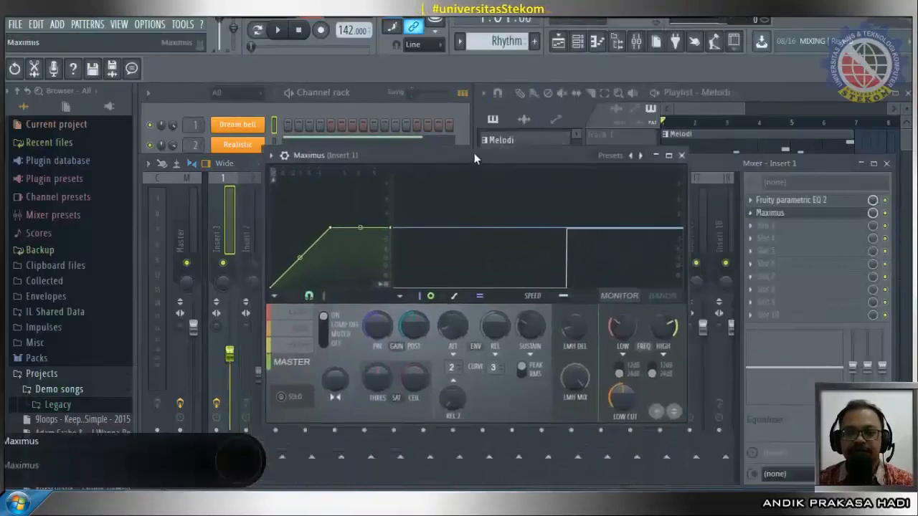
Play the song and reshape the Maximus master band curve into a lower, smoothly rounded compression curve.
{"action": "left_click", "coordinate": [280, 31]}
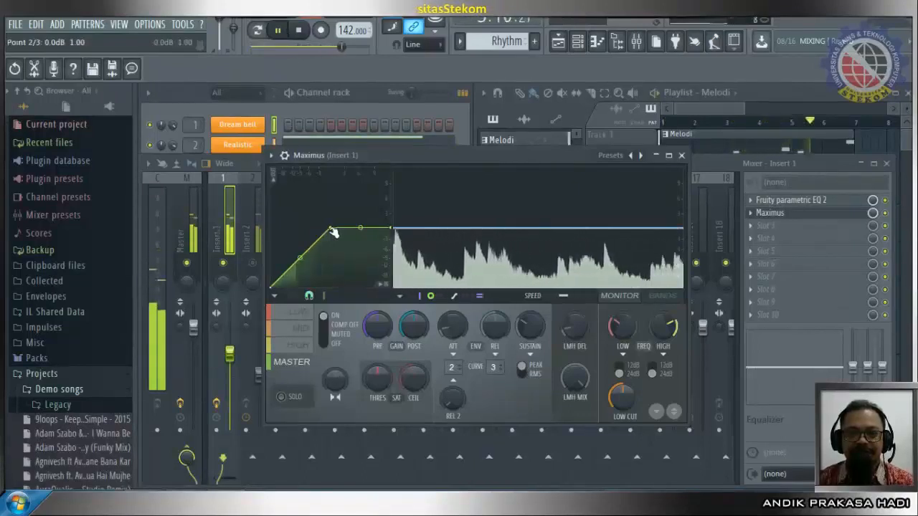
{"action": "left_click_drag", "start_coordinate": [331, 229], "coordinate": [313, 246]}
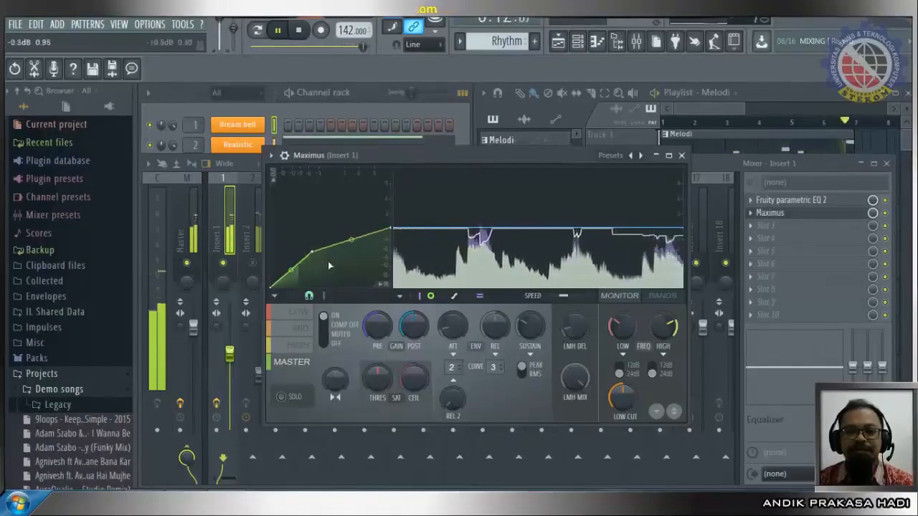
{"action": "left_click_drag", "start_coordinate": [315, 258], "coordinate": [351, 240]}
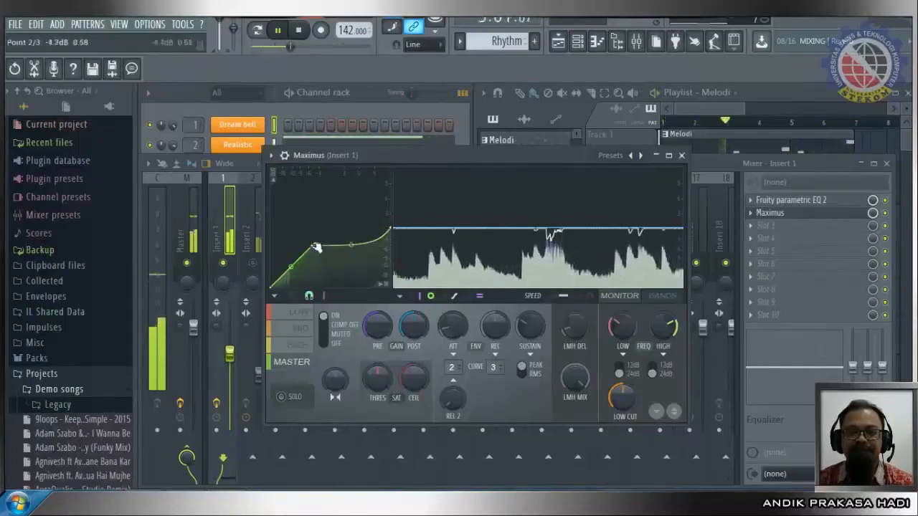
{"action": "left_click_drag", "start_coordinate": [315, 248], "coordinate": [351, 230]}
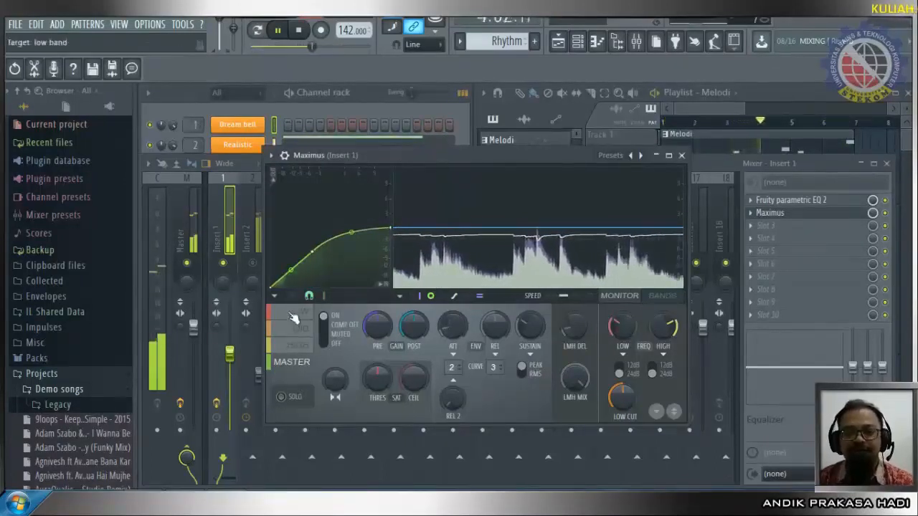
Shape the Maximus mid and high band curves into lower, rounded compression curves, then close Maximus and stop playback.
{"action": "left_click", "coordinate": [292, 318]}
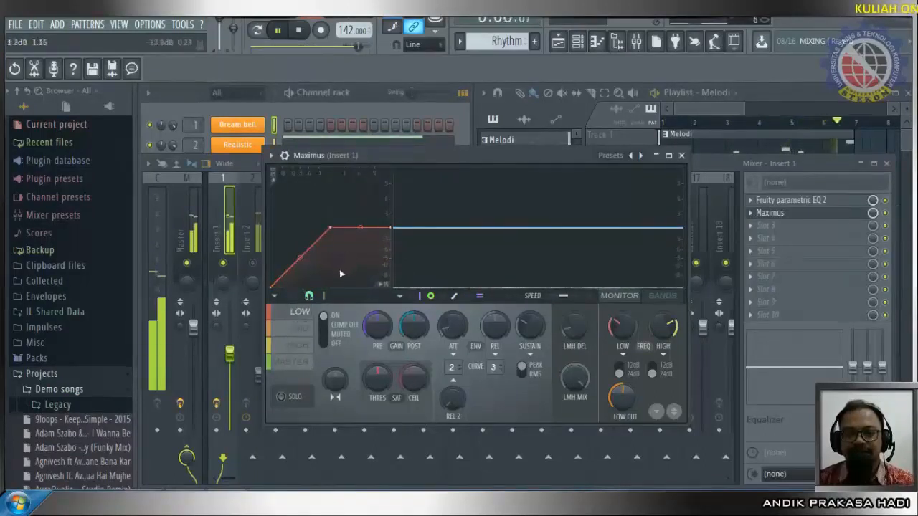
{"action": "left_click", "coordinate": [299, 329]}
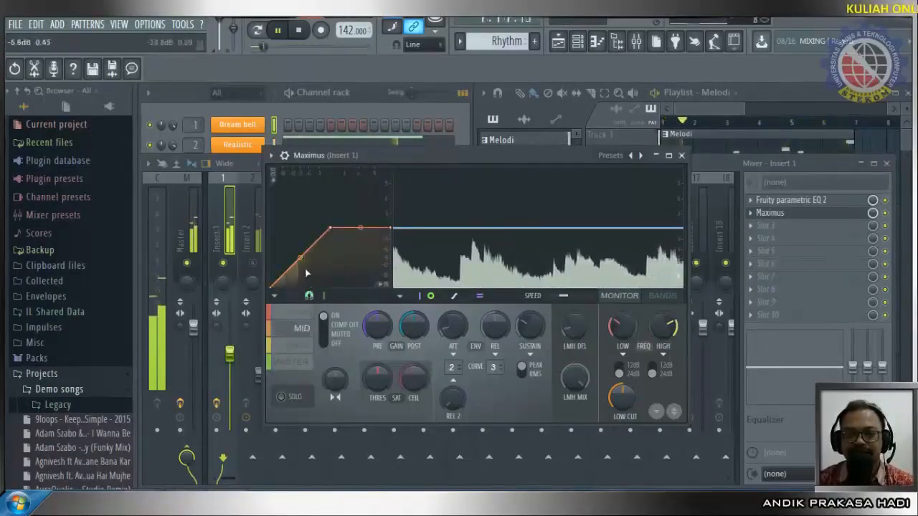
{"action": "left_click_drag", "start_coordinate": [330, 228], "coordinate": [351, 230]}
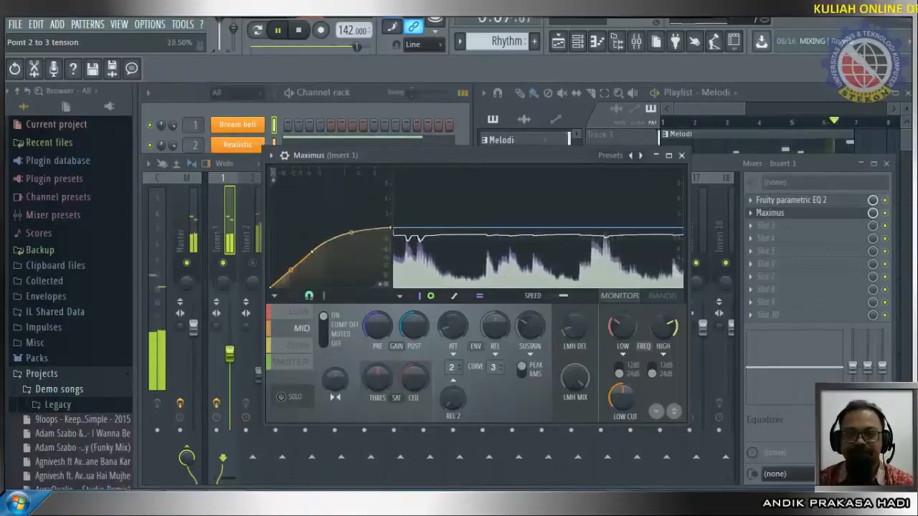
{"action": "left_click", "coordinate": [300, 345]}
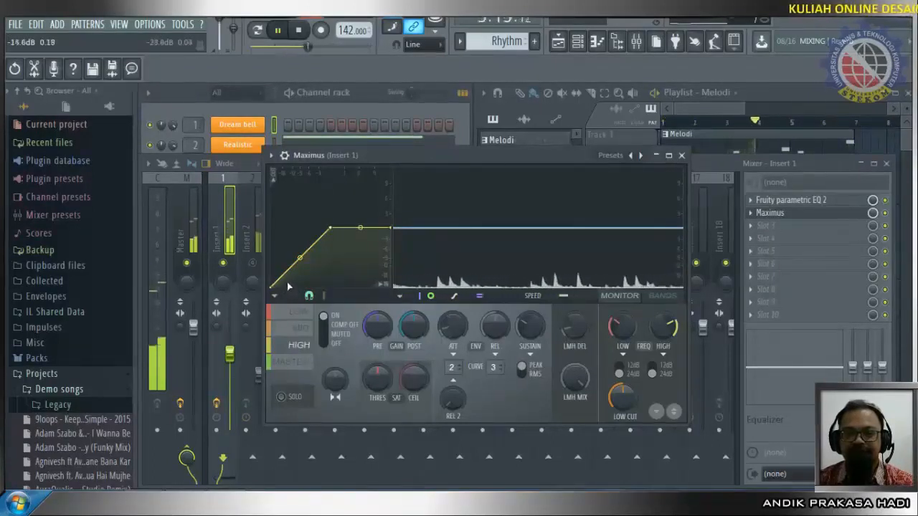
{"action": "left_click_drag", "start_coordinate": [329, 229], "coordinate": [344, 240]}
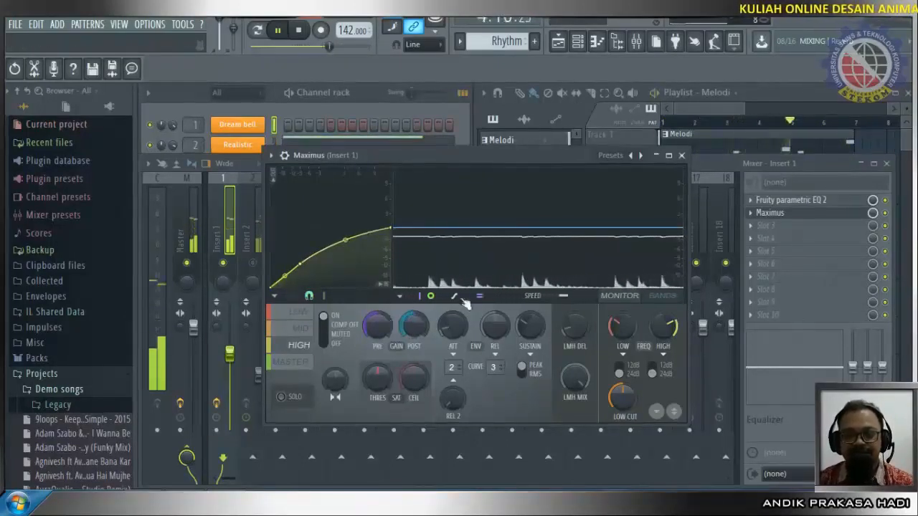
{"action": "left_click", "coordinate": [681, 155]}
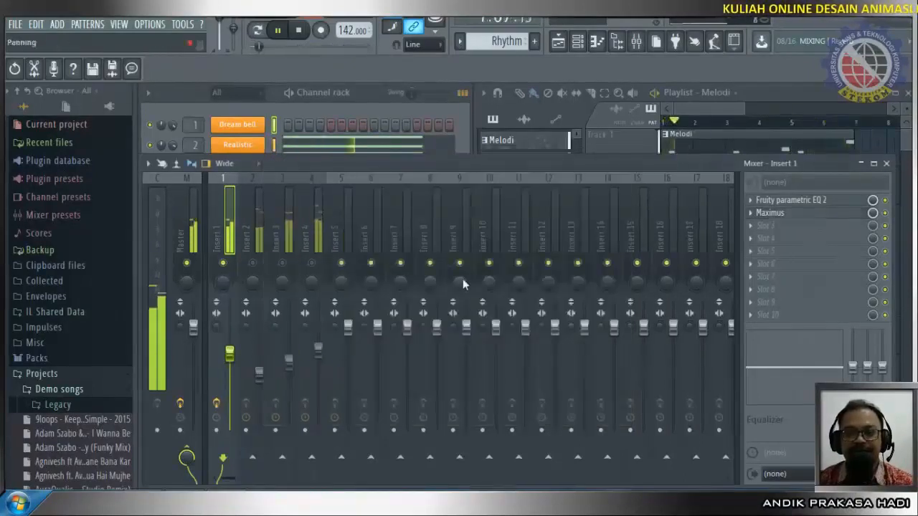
{"action": "left_click", "coordinate": [298, 29]}
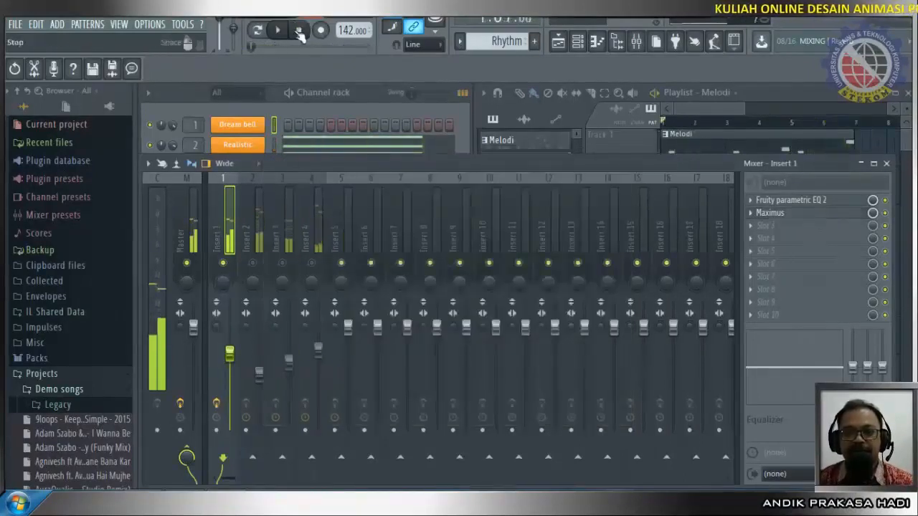
Load Fruity Delay 2 into effect slot 3 of Insert 1.
{"action": "left_click", "coordinate": [761, 228]}
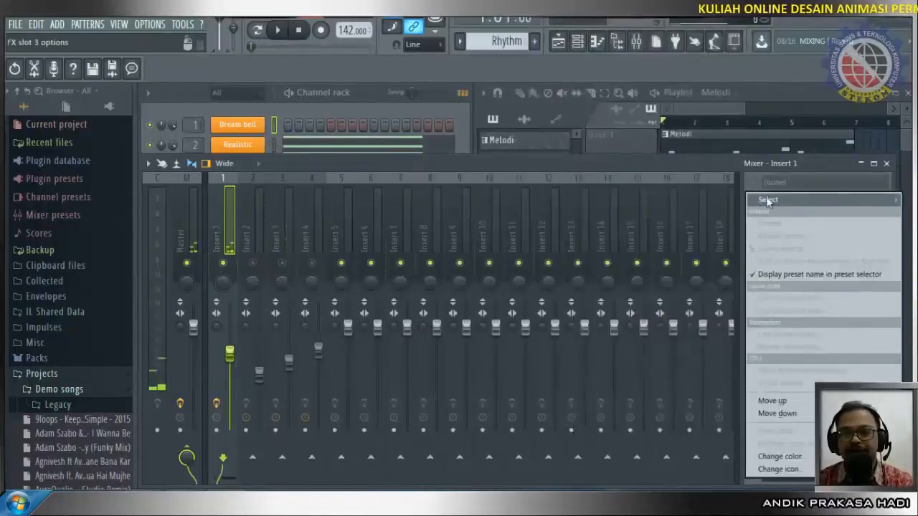
{"action": "mouse_move", "coordinate": [765, 198]}
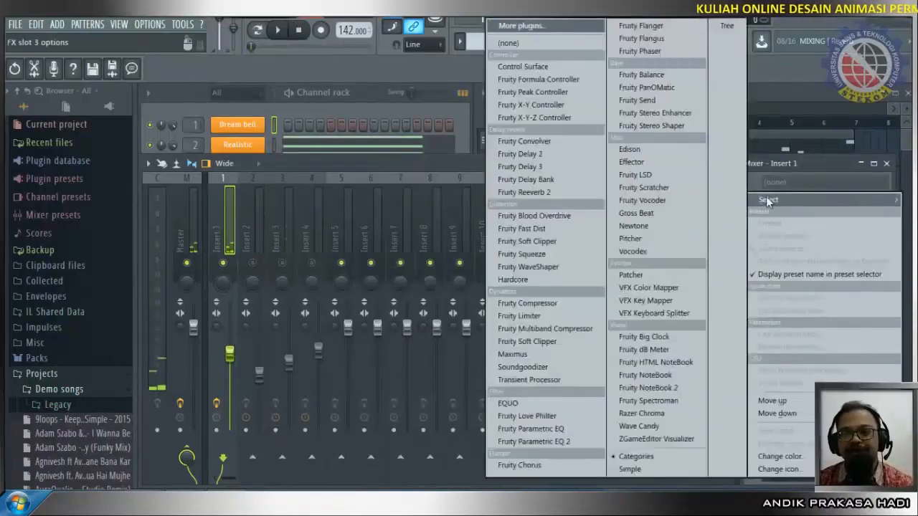
{"action": "left_click", "coordinate": [557, 155]}
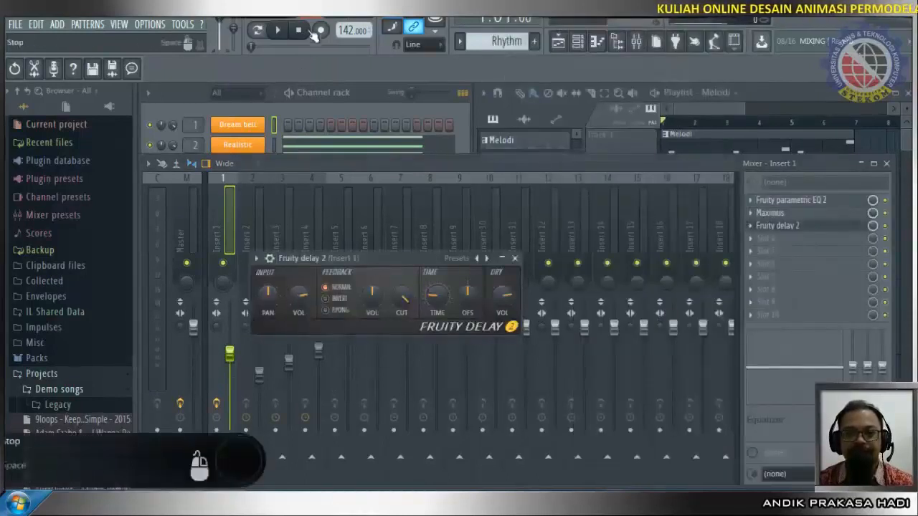
Shorten Fruity Delay 2's delay time and lower its input volume during playback, then close it and stop the song.
{"action": "left_click", "coordinate": [277, 30]}
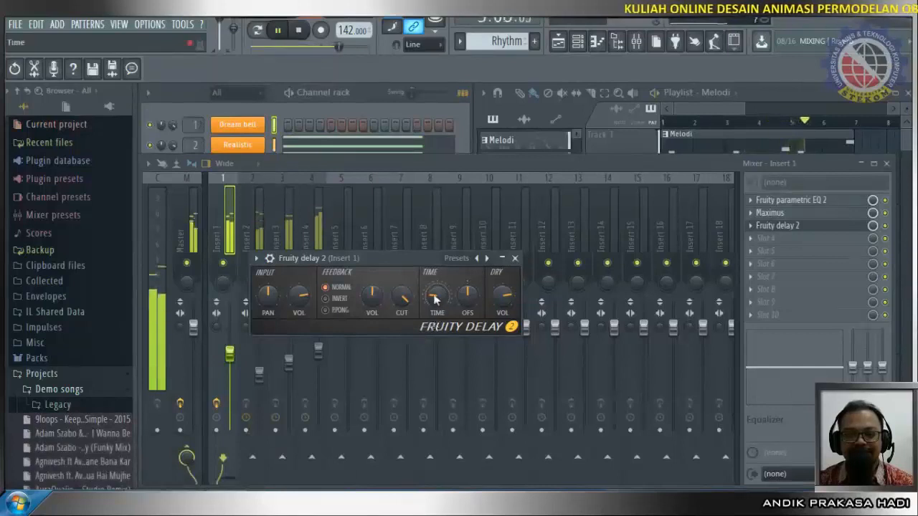
{"action": "left_click_drag", "start_coordinate": [429, 294], "coordinate": [429, 306]}
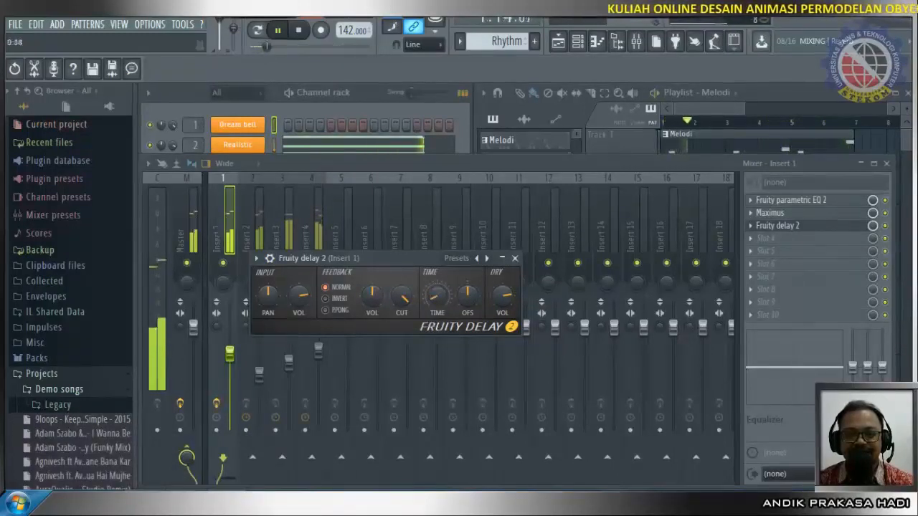
{"action": "left_click_drag", "start_coordinate": [429, 299], "coordinate": [428, 294]}
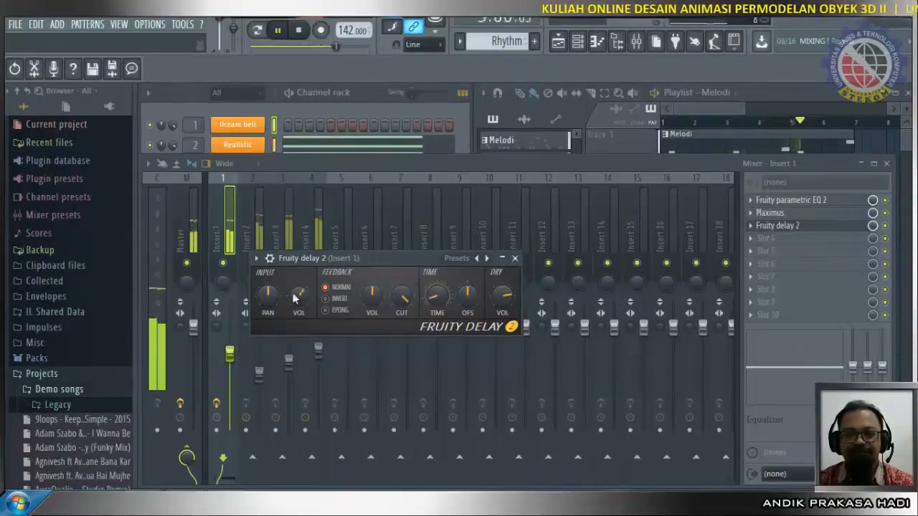
{"action": "left_click_drag", "start_coordinate": [431, 305], "coordinate": [431, 297]}
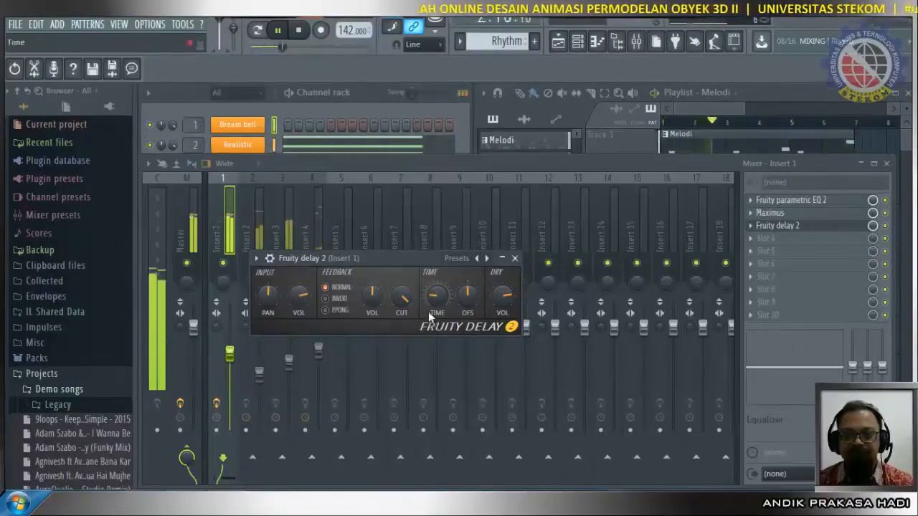
{"action": "left_click_drag", "start_coordinate": [429, 300], "coordinate": [430, 303]}
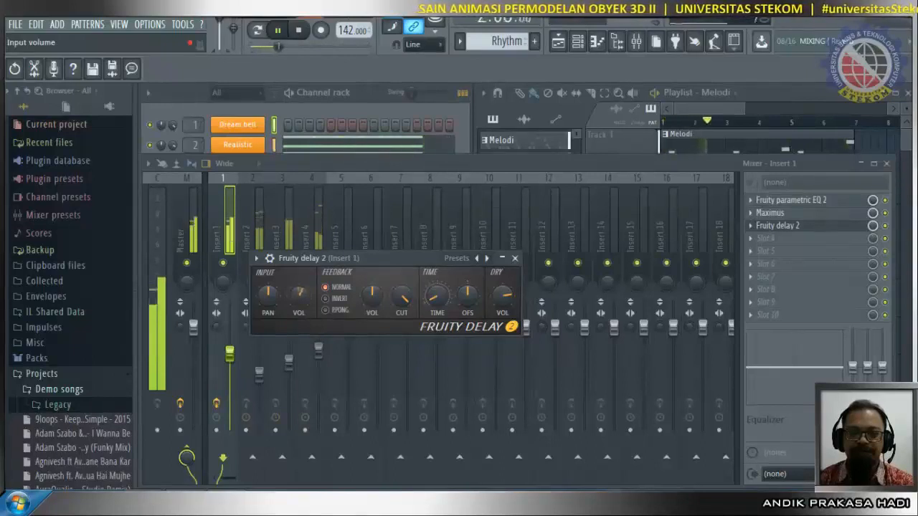
{"action": "left_click", "coordinate": [514, 258]}
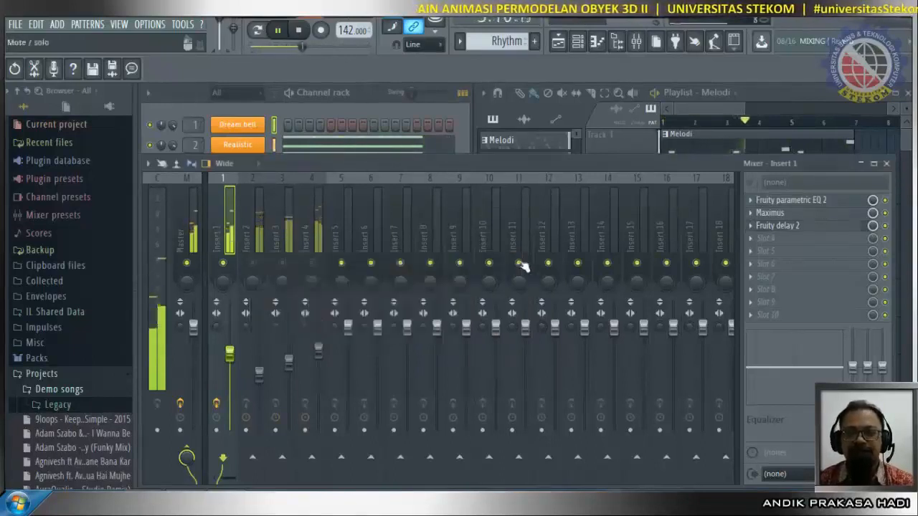
{"action": "left_click", "coordinate": [298, 30]}
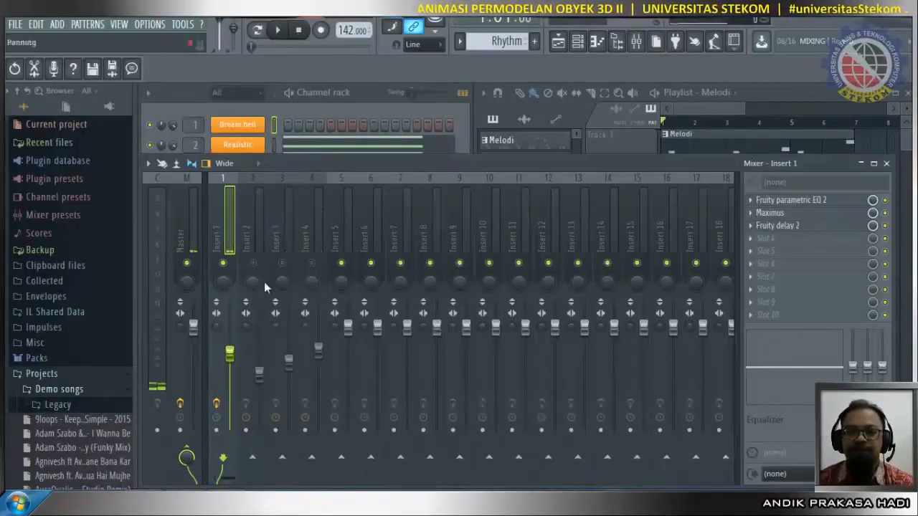
Unmute and select Insert 2 and load Fruity Reeverb 2 into its first effect slot.
{"action": "left_click", "coordinate": [258, 240]}
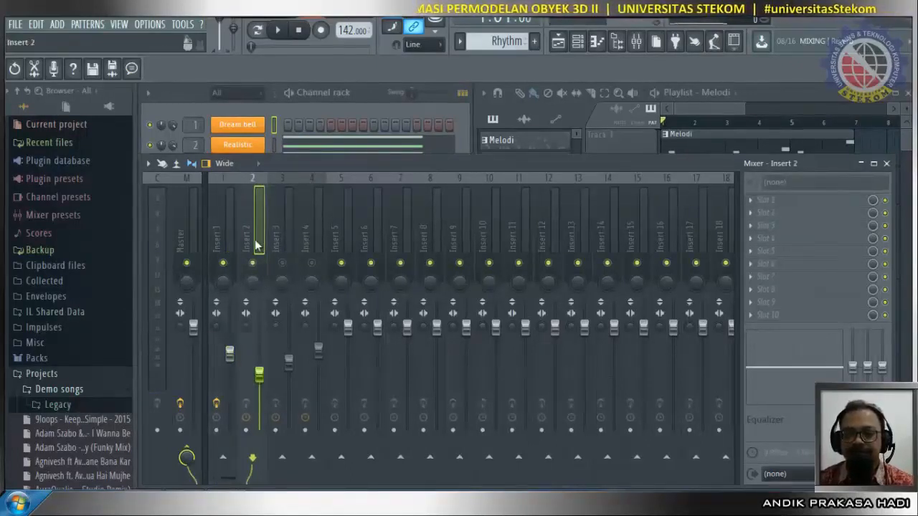
{"action": "left_click", "coordinate": [774, 202]}
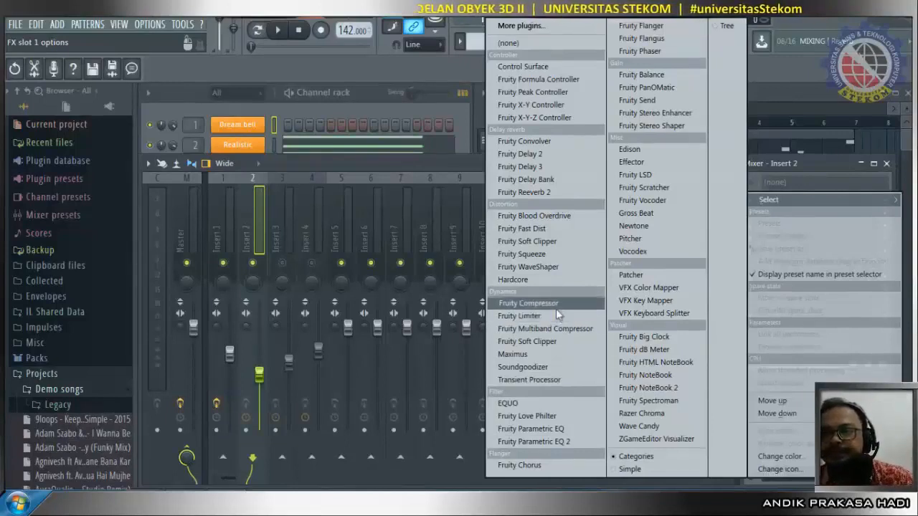
{"action": "left_click", "coordinate": [552, 192]}
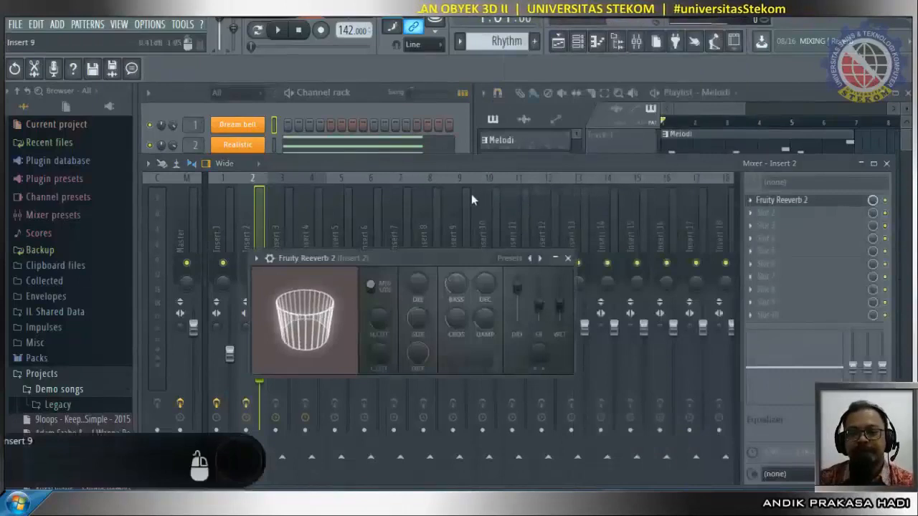
Mute Insert 1 and reopen the Fruity Reeverb 2 window of Insert 2.
{"action": "left_click", "coordinate": [224, 267]}
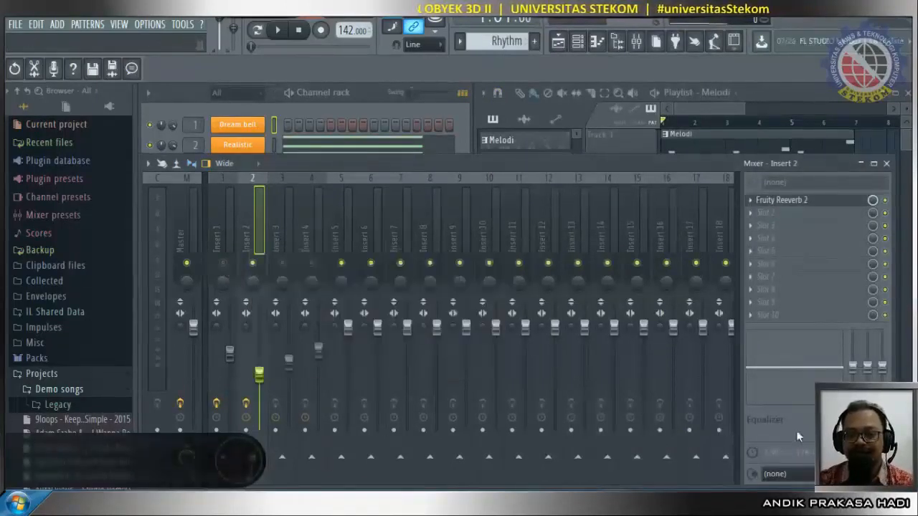
{"action": "left_click", "coordinate": [805, 203]}
{"action": "left_click", "coordinate": [804, 203]}
{"action": "left_click", "coordinate": [804, 203]}
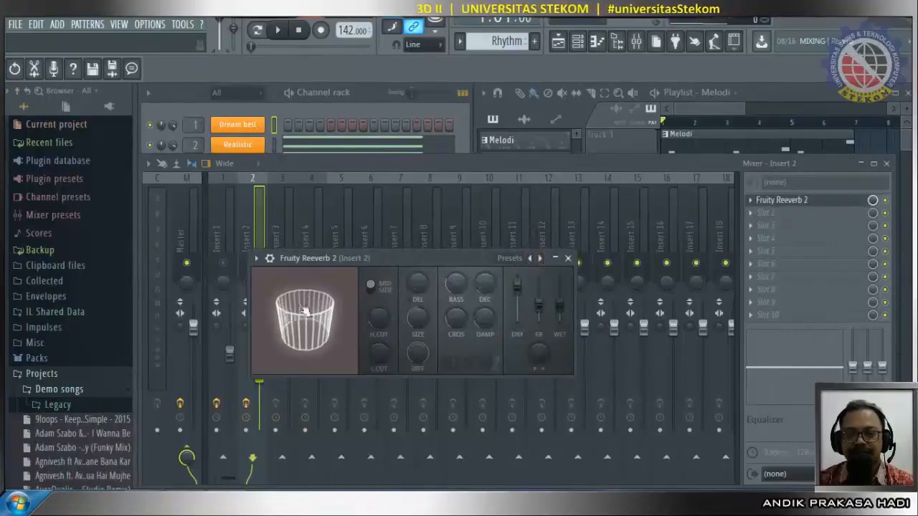
Play the song and switch Insert 2's Fruity Reeverb 2 to the Large Hall preset.
{"action": "left_click", "coordinate": [280, 31]}
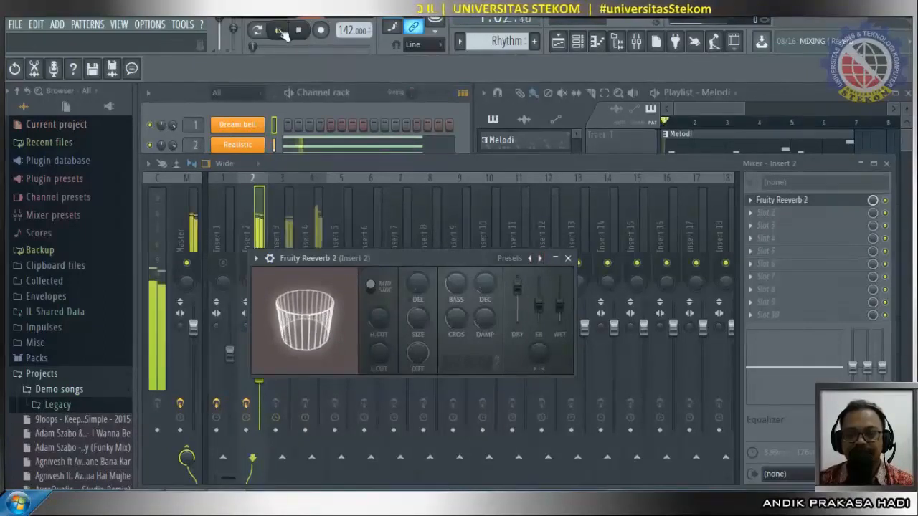
{"action": "left_click", "coordinate": [540, 258]}
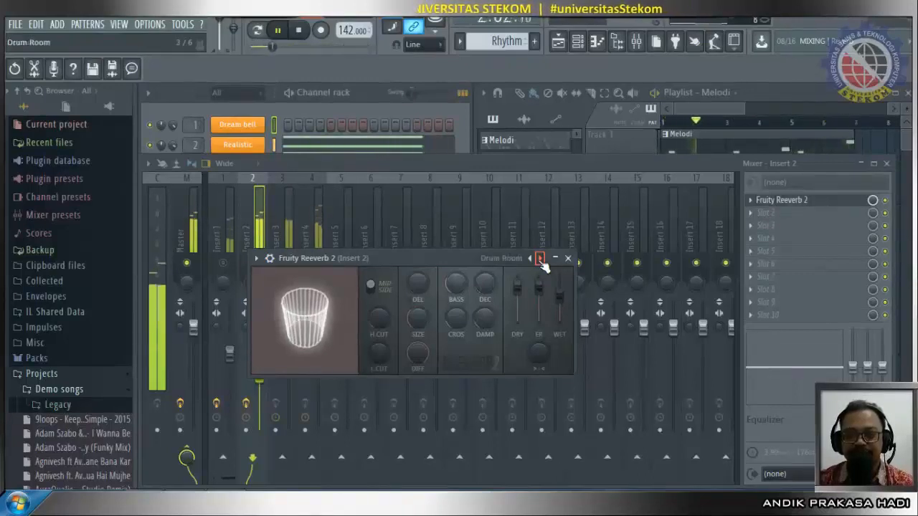
{"action": "left_click", "coordinate": [540, 259]}
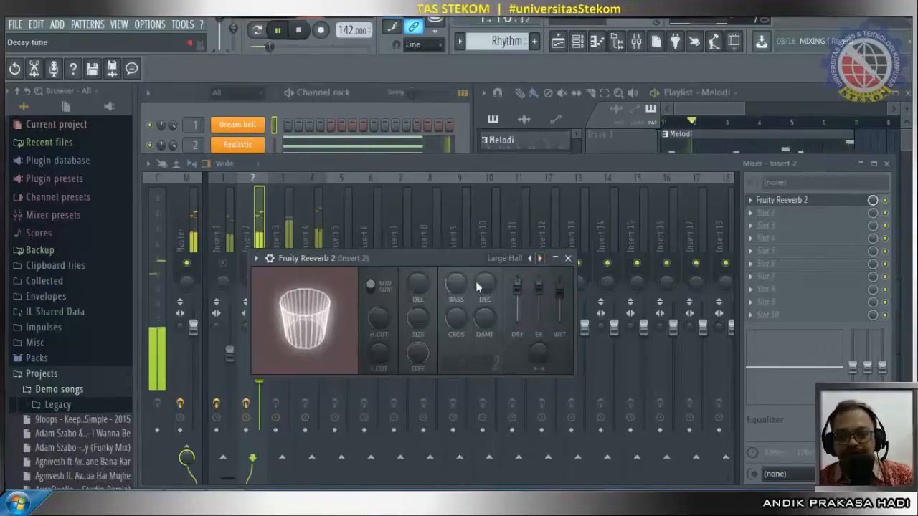
Adjust Fruity Reeverb 2's bass and high cut while listening to the song.
{"action": "left_click_drag", "start_coordinate": [453, 288], "coordinate": [453, 276]}
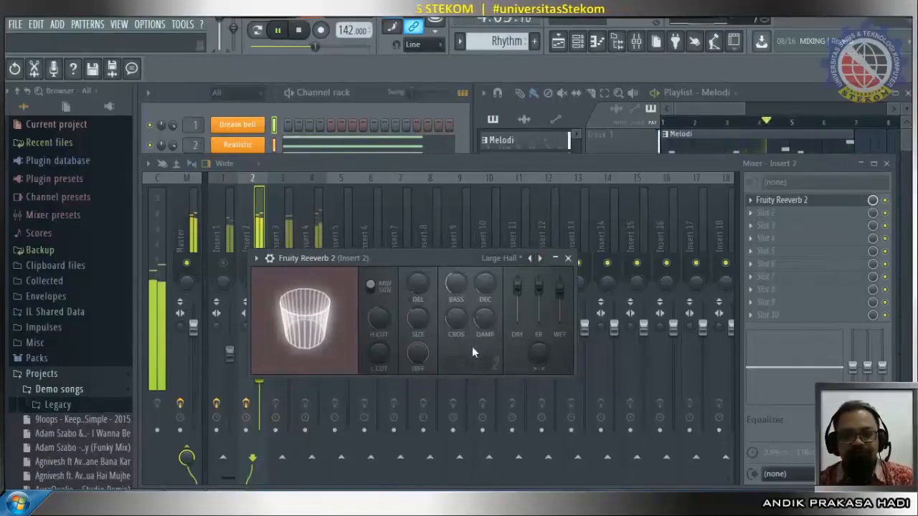
{"action": "left_click_drag", "start_coordinate": [454, 278], "coordinate": [453, 294]}
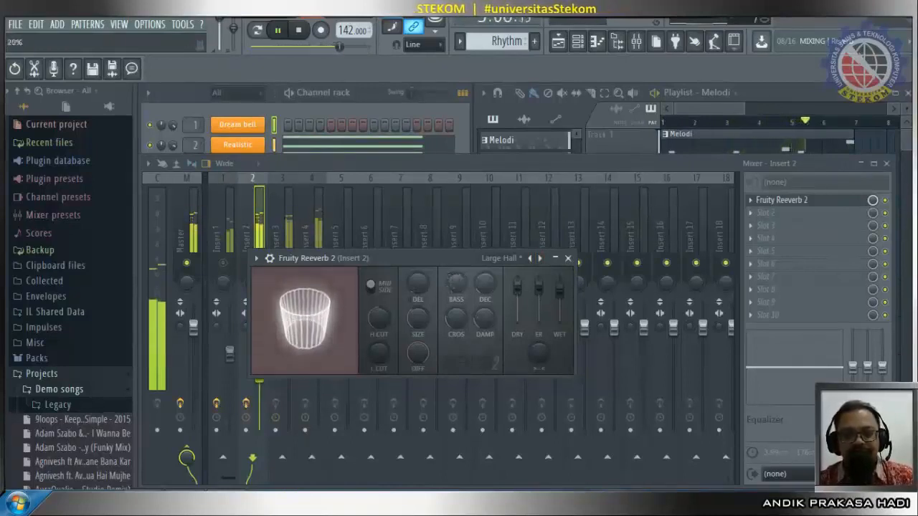
{"action": "left_click_drag", "start_coordinate": [455, 285], "coordinate": [455, 269]}
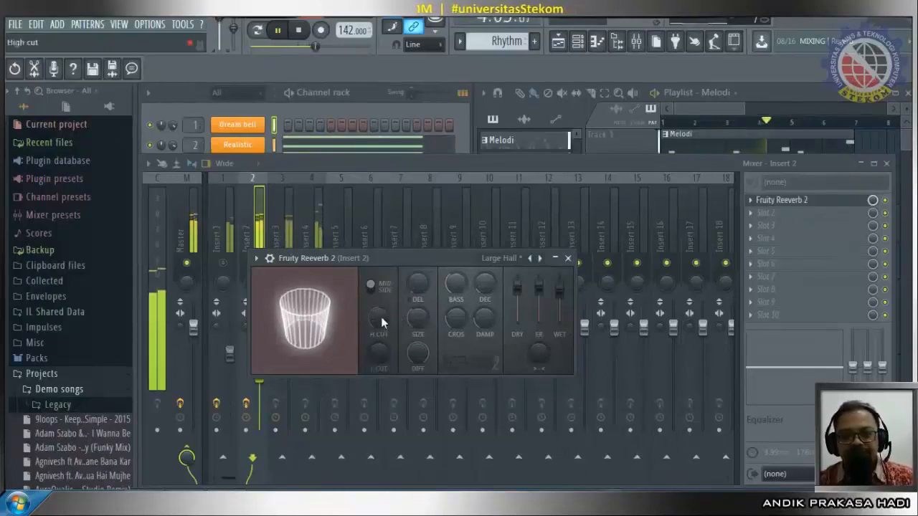
{"action": "left_click_drag", "start_coordinate": [381, 316], "coordinate": [380, 304]}
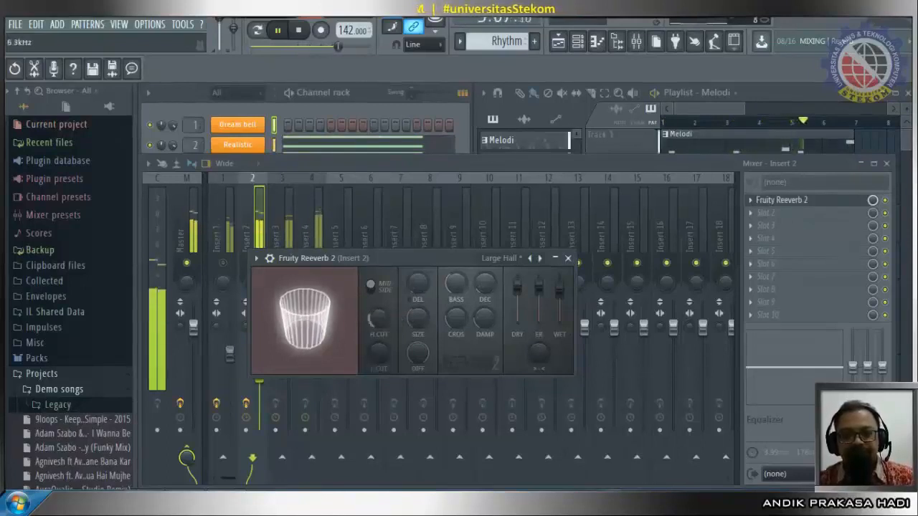
Fine-tune Fruity Reeverb 2's early reflections, set the dry level to about 91%, close the plugin window and stop playback.
{"action": "left_click_drag", "start_coordinate": [522, 292], "coordinate": [521, 296]}
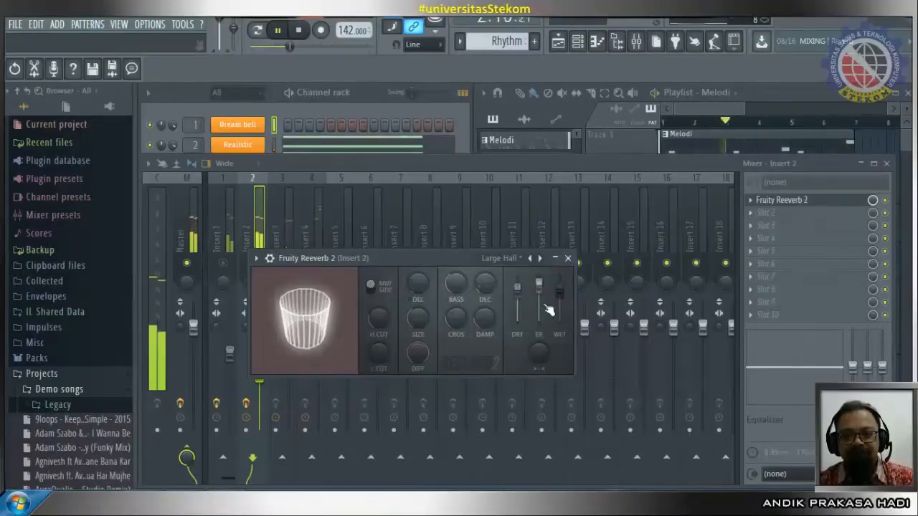
{"action": "left_click_drag", "start_coordinate": [538, 287], "coordinate": [517, 287]}
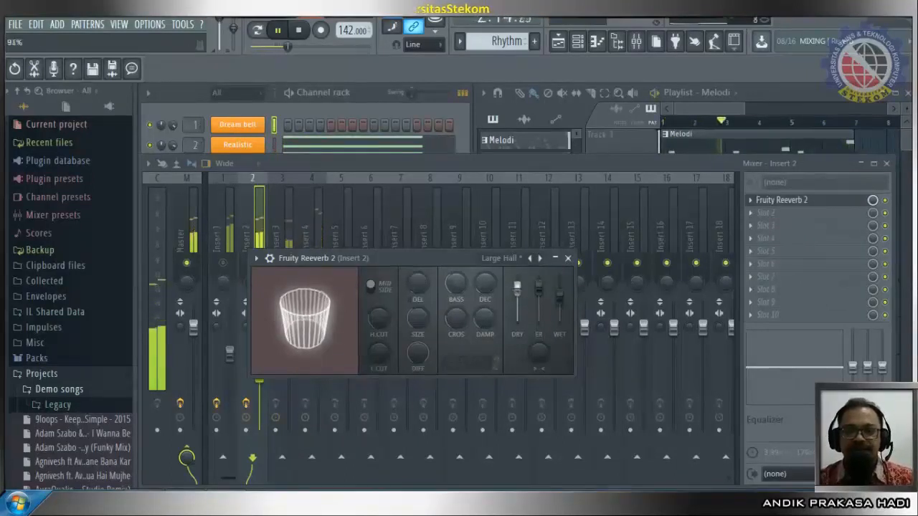
{"action": "left_click", "coordinate": [567, 258]}
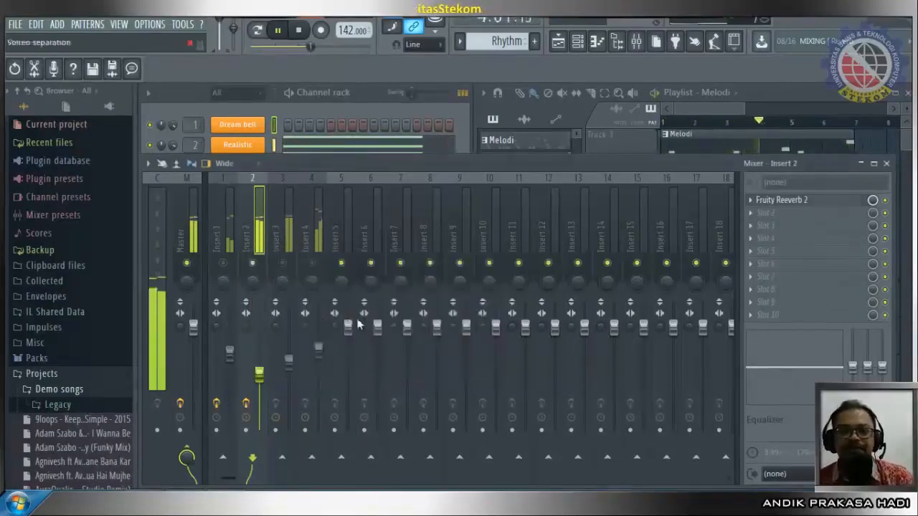
{"action": "left_click", "coordinate": [298, 34]}
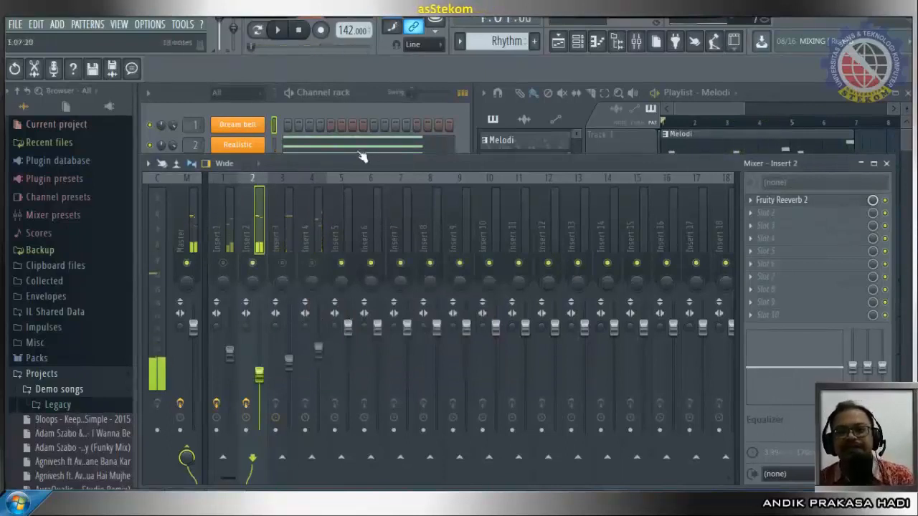
Load Soundgoodizer into effect slot 2 of Insert 2.
{"action": "left_click", "coordinate": [771, 218]}
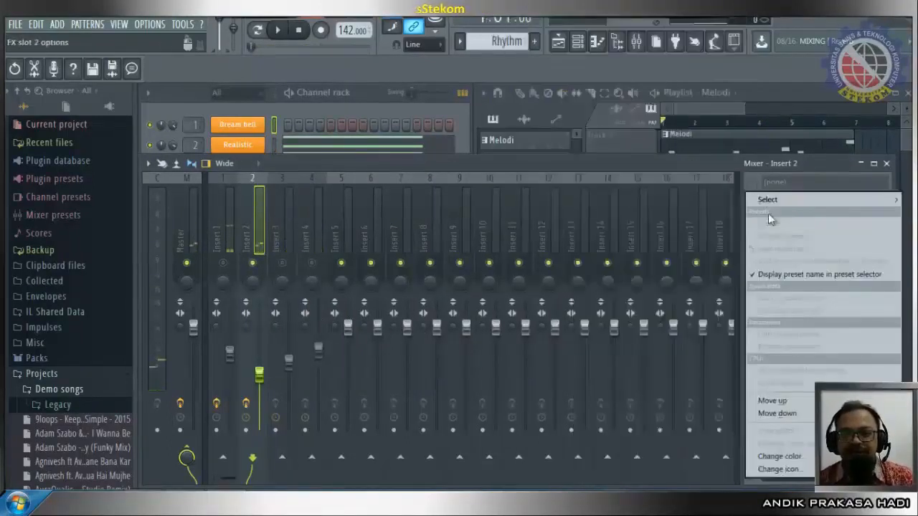
{"action": "mouse_move", "coordinate": [770, 202]}
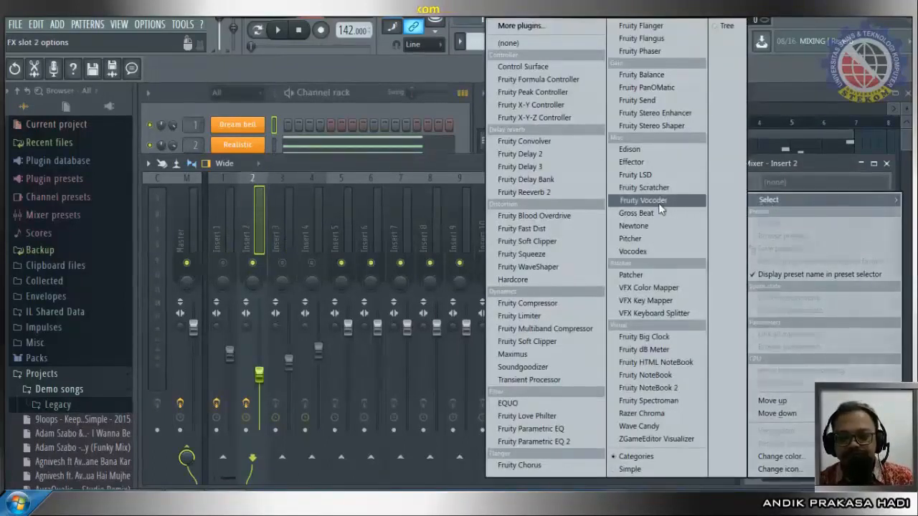
{"action": "left_click", "coordinate": [512, 366]}
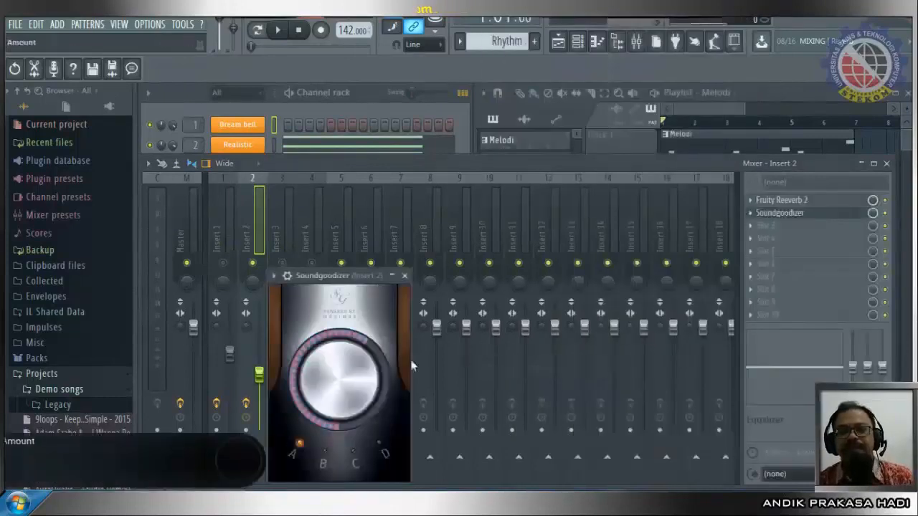
Play the song and audition Soundgoodizer modes B, C and D, settling on mode A.
{"action": "left_click", "coordinate": [277, 30]}
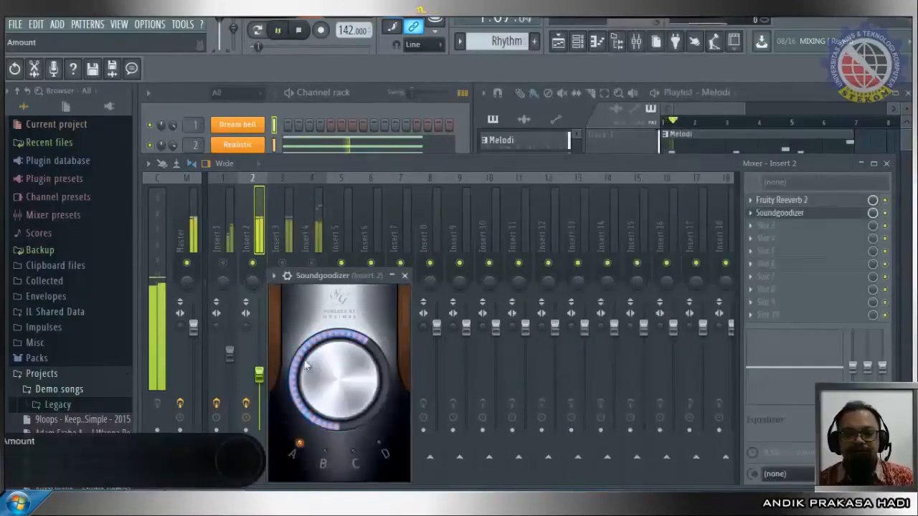
{"action": "left_click", "coordinate": [321, 465]}
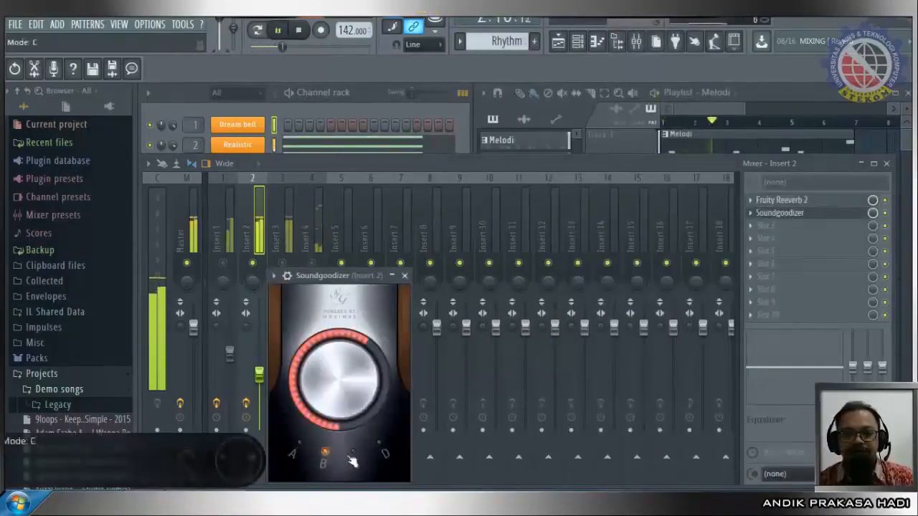
{"action": "left_click", "coordinate": [357, 461]}
{"action": "left_click", "coordinate": [385, 452]}
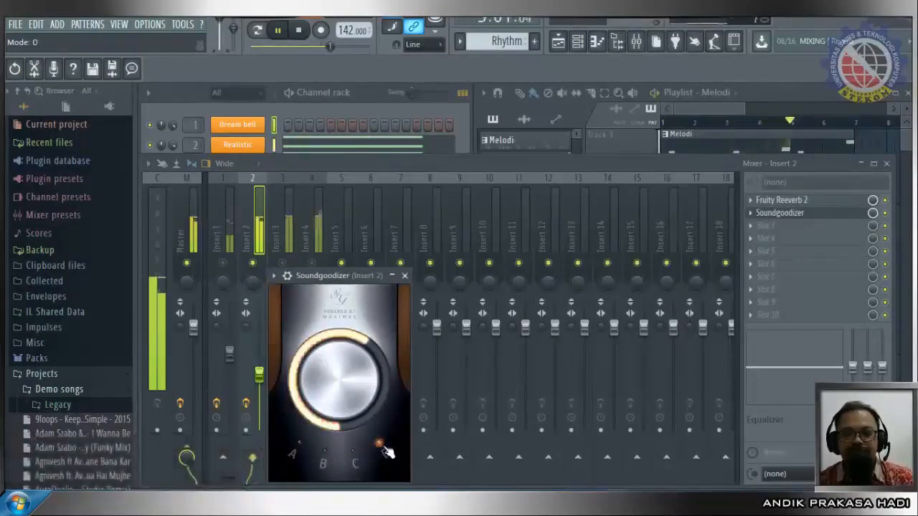
{"action": "left_click", "coordinate": [302, 445]}
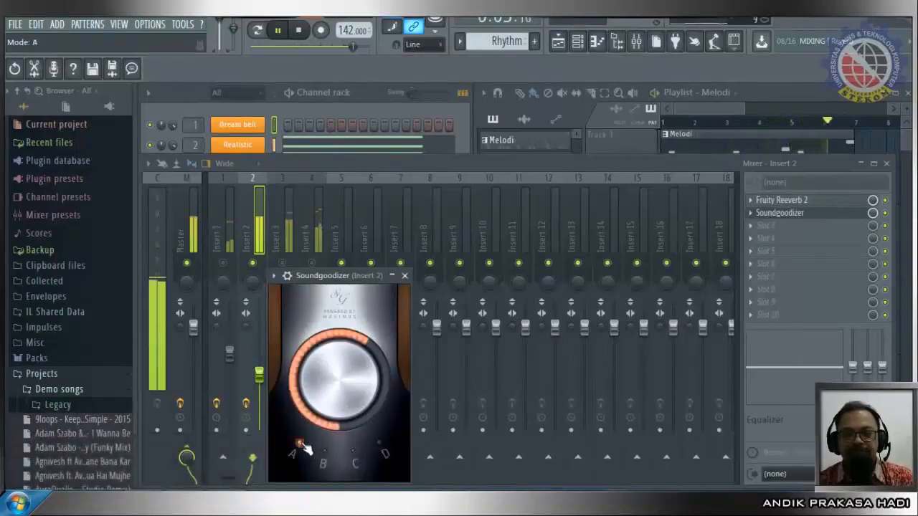
Raise Soundgoodizer's amount slightly, stop the song and close the plugin window.
{"action": "mouse_move", "coordinate": [339, 393]}
{"action": "left_mouse_down"}
{"action": "mouse_move", "coordinate": [340, 436]}
{"action": "mouse_move", "coordinate": [339, 377]}
{"action": "mouse_move", "coordinate": [339, 407]}
{"action": "mouse_move", "coordinate": [339, 388]}
{"action": "left_mouse_up"}
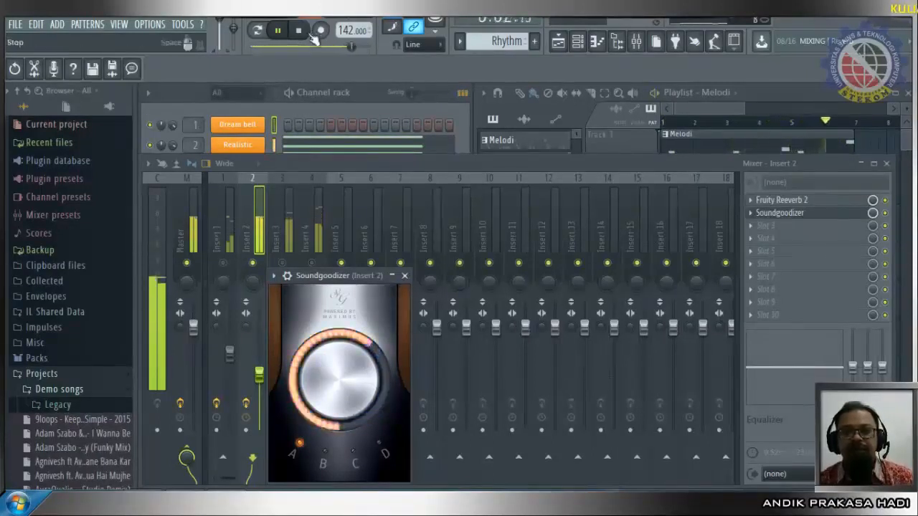
{"action": "left_click", "coordinate": [300, 31]}
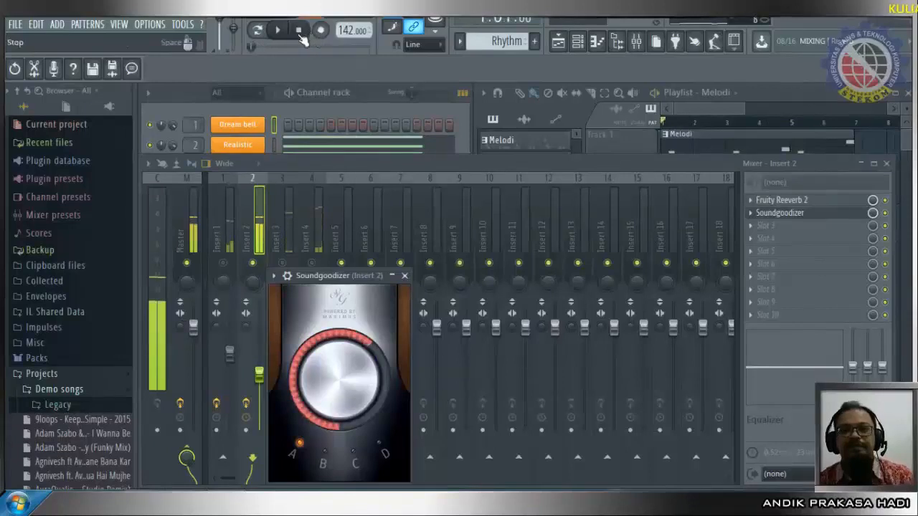
{"action": "left_click", "coordinate": [405, 276]}
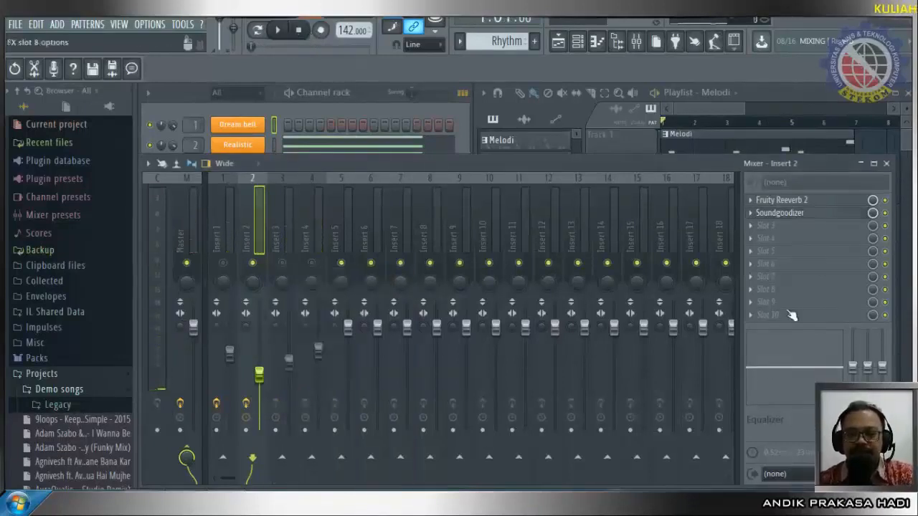
Load Fruity Parametric EQ 2 into slot 3 of Insert 2, slightly boost bands 1 and 5, and cut bands 4, 6 and 7.
{"action": "left_click", "coordinate": [775, 225]}
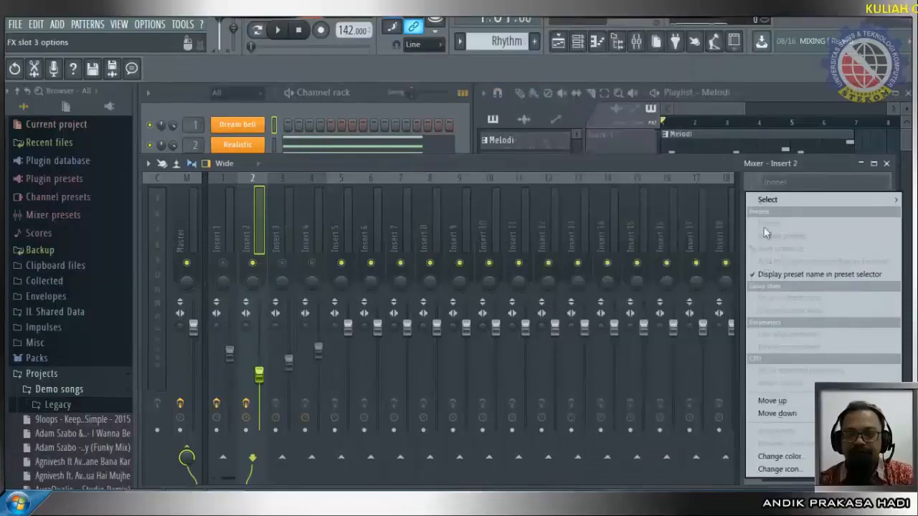
{"action": "mouse_move", "coordinate": [771, 201]}
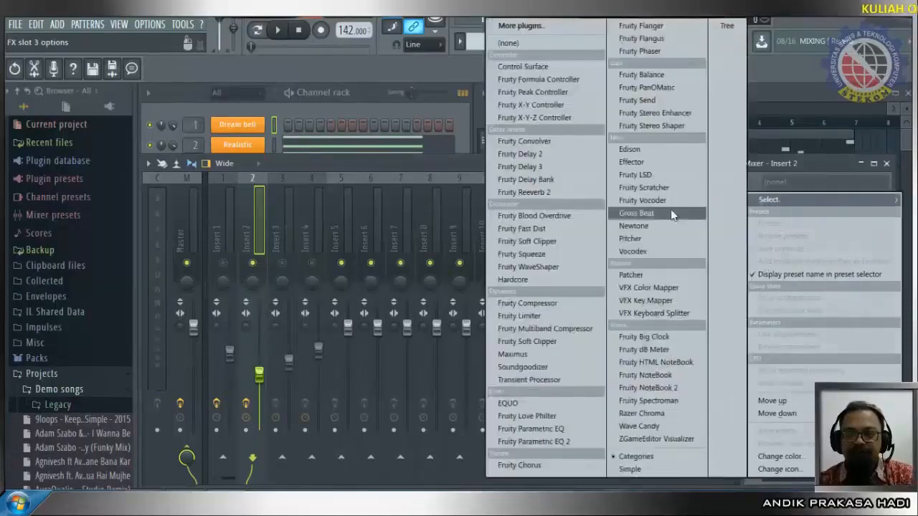
{"action": "left_click", "coordinate": [552, 441]}
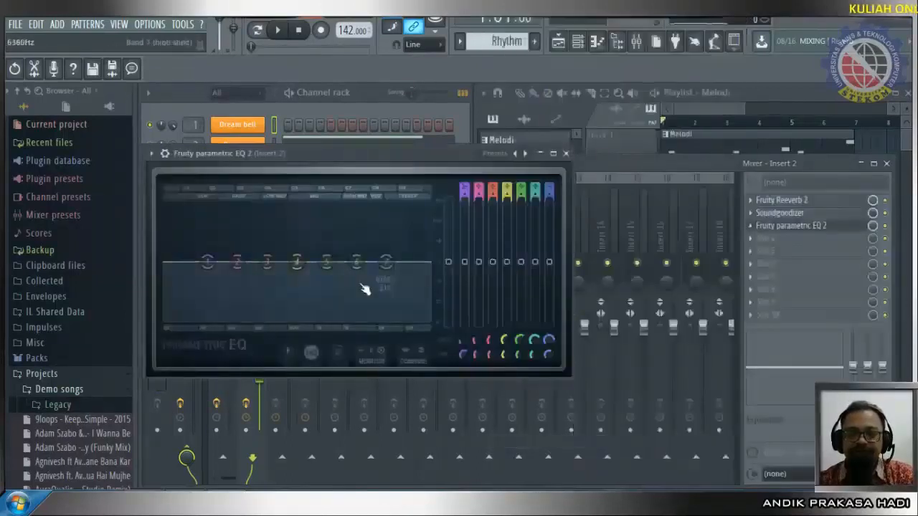
{"action": "left_click_drag", "start_coordinate": [385, 261], "coordinate": [326, 252]}
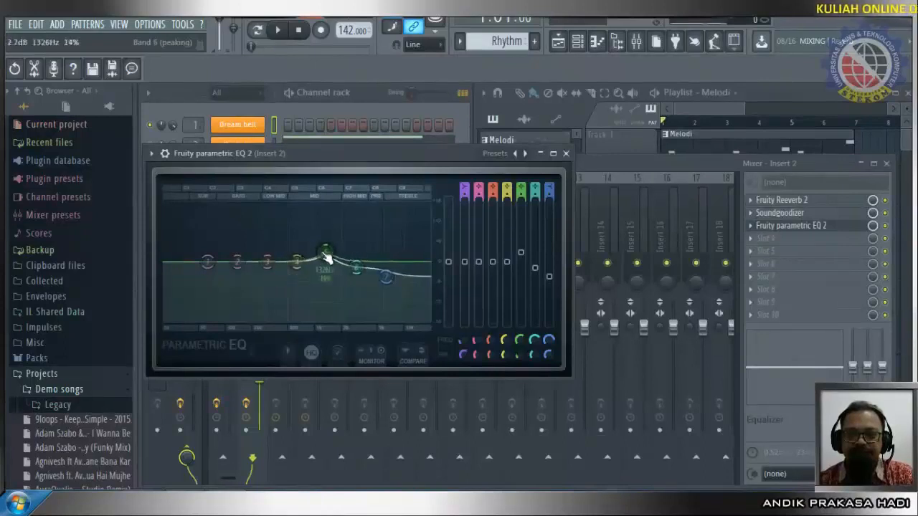
{"action": "left_click_drag", "start_coordinate": [296, 260], "coordinate": [295, 267]}
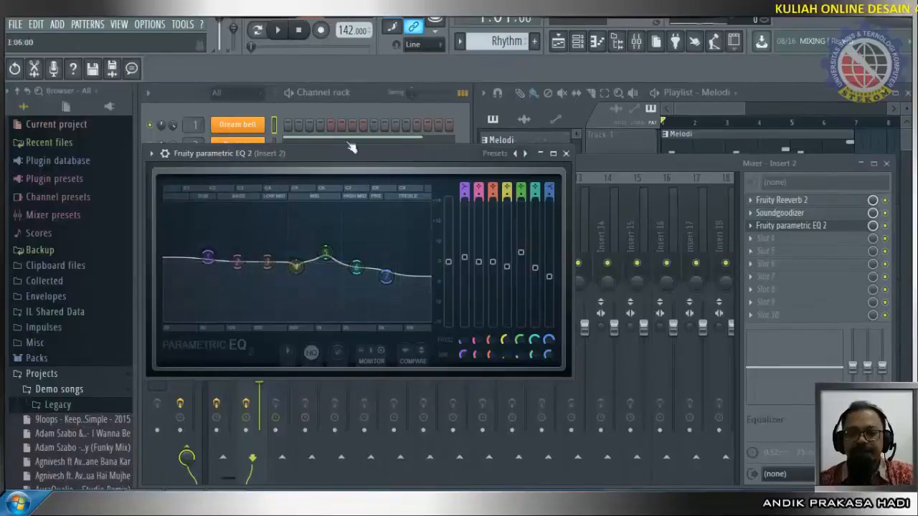
During playback, cut EQ band 1 to about -4.2 dB and band 3 to about -1.6 dB, lower band 5 and slightly raise bands 2 and 4.
{"action": "left_click", "coordinate": [277, 29]}
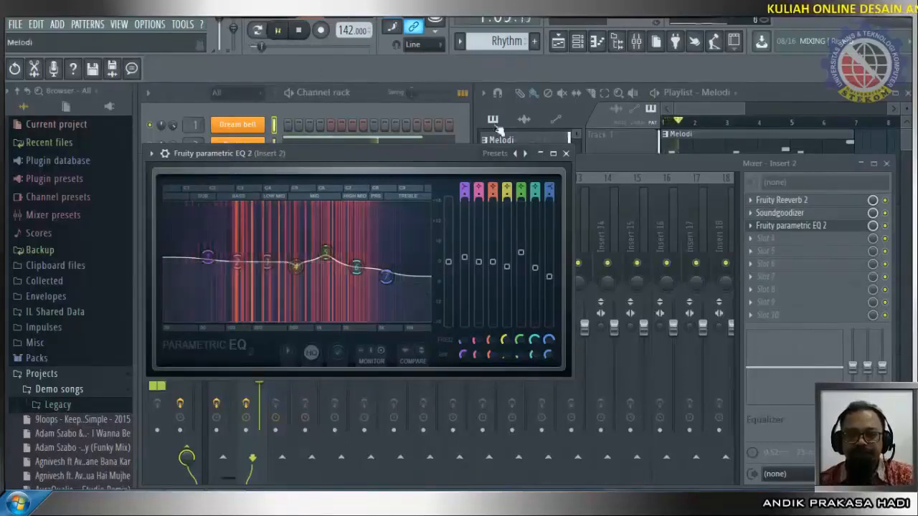
{"action": "left_click_drag", "start_coordinate": [465, 259], "coordinate": [464, 276]}
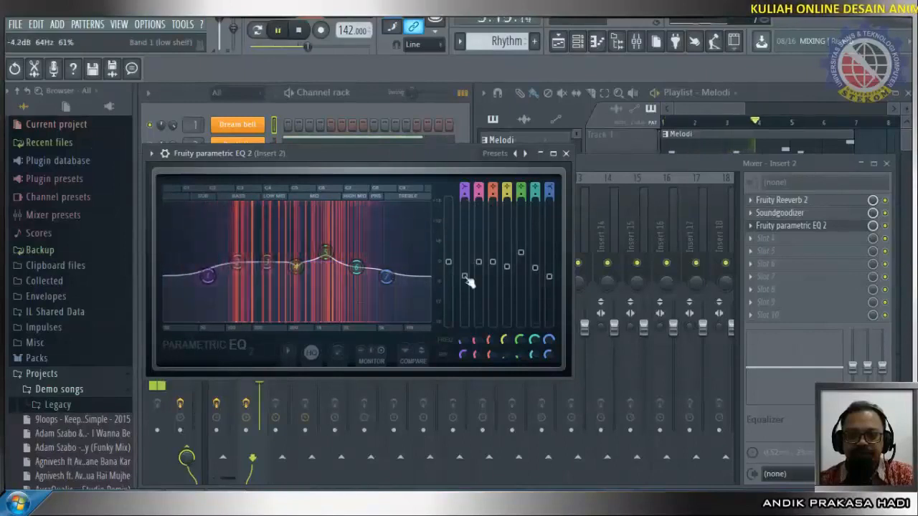
{"action": "mouse_move", "coordinate": [485, 264]}
{"action": "left_mouse_down"}
{"action": "mouse_move", "coordinate": [485, 286]}
{"action": "mouse_move", "coordinate": [485, 264]}
{"action": "mouse_move", "coordinate": [493, 274]}
{"action": "left_mouse_up"}
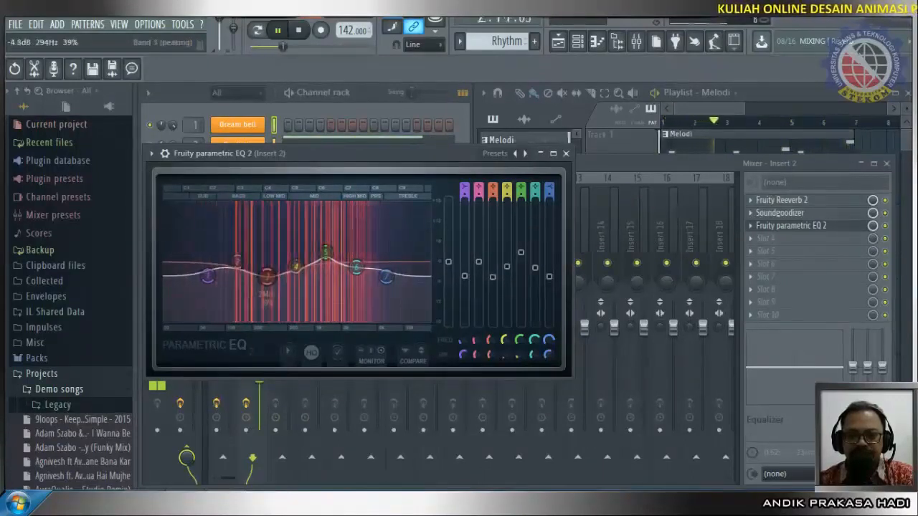
{"action": "left_click_drag", "start_coordinate": [506, 266], "coordinate": [506, 275]}
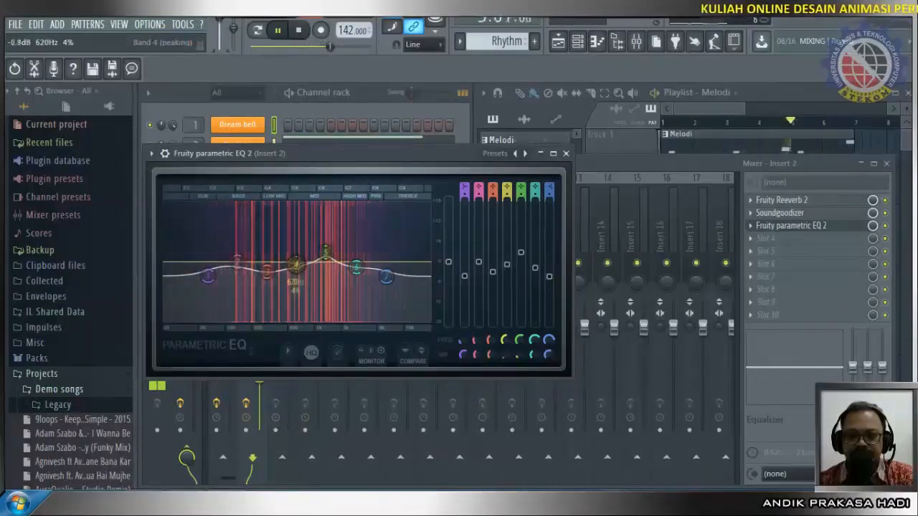
{"action": "left_click_drag", "start_coordinate": [520, 253], "coordinate": [478, 257]}
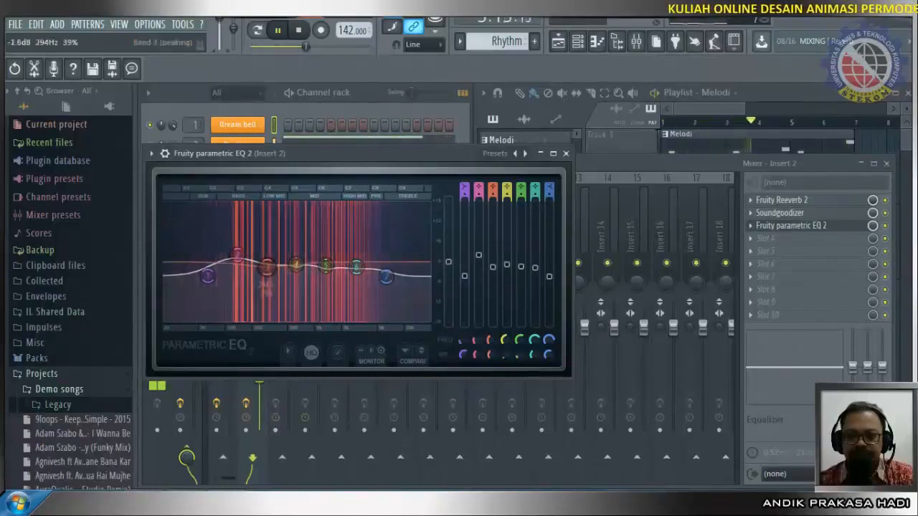
Narrow the bandwidths of EQ bands 1, 2, 3 and 5, trim band 5, set band 3 to about -1.4 dB, and stop playback.
{"action": "left_click_drag", "start_coordinate": [521, 267], "coordinate": [492, 270]}
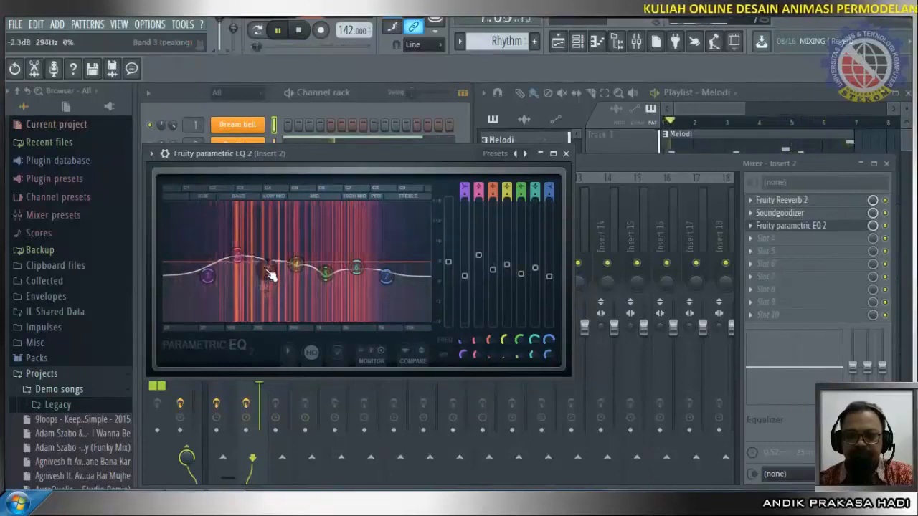
{"action": "left_click_drag", "start_coordinate": [326, 285], "coordinate": [327, 283]}
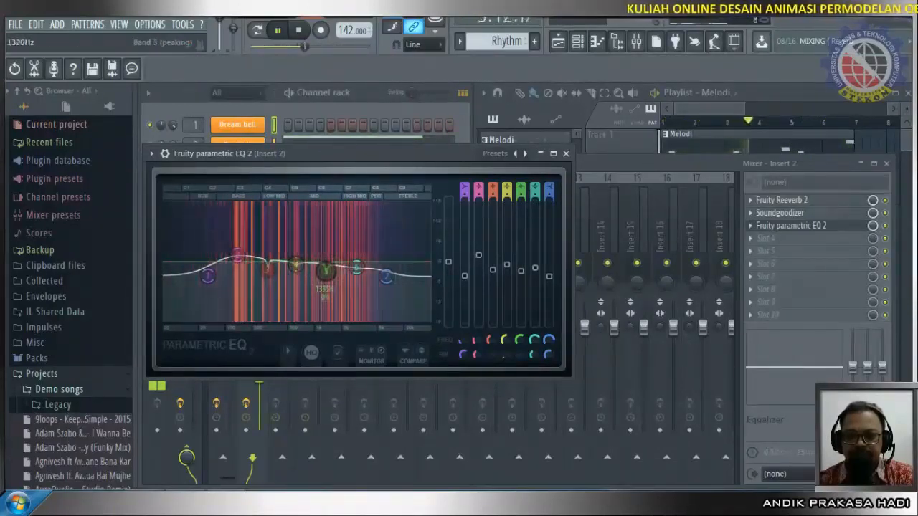
{"action": "left_click_drag", "start_coordinate": [268, 271], "coordinate": [268, 269]}
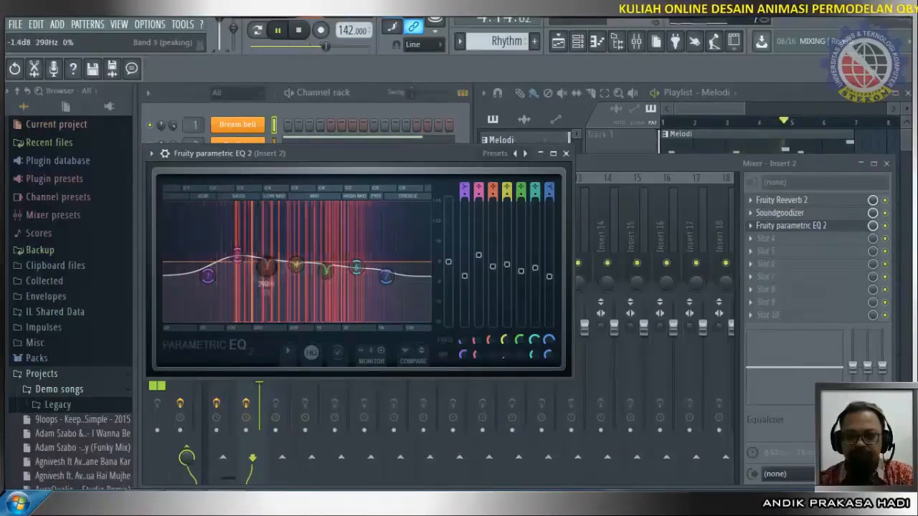
{"action": "left_click", "coordinate": [299, 31]}
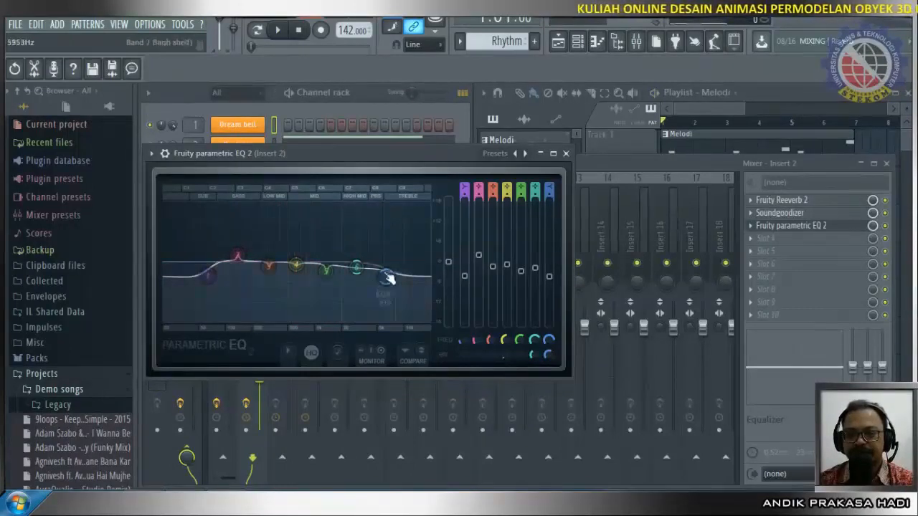
Narrow the bandwidths of EQ bands 6 and 7 on Insert 2, fine-tune band 5's level, and start playback.
{"action": "scroll", "coordinate": [362, 274], "scroll_direction": "down", "scroll_amount": 5}
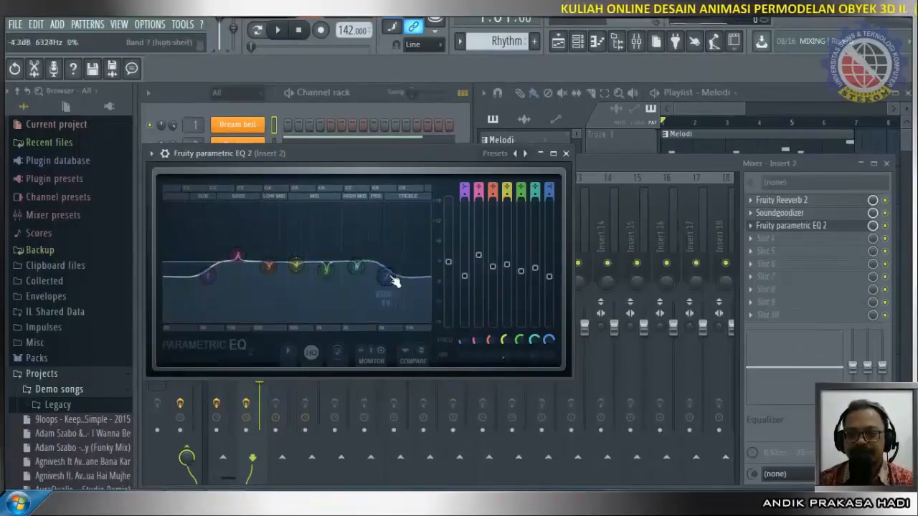
{"action": "left_click_drag", "start_coordinate": [327, 275], "coordinate": [328, 272]}
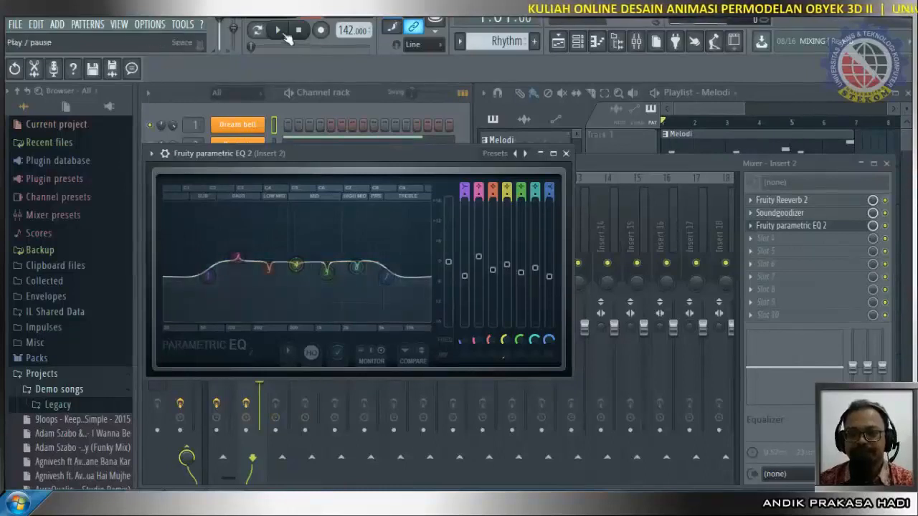
{"action": "left_click", "coordinate": [278, 30]}
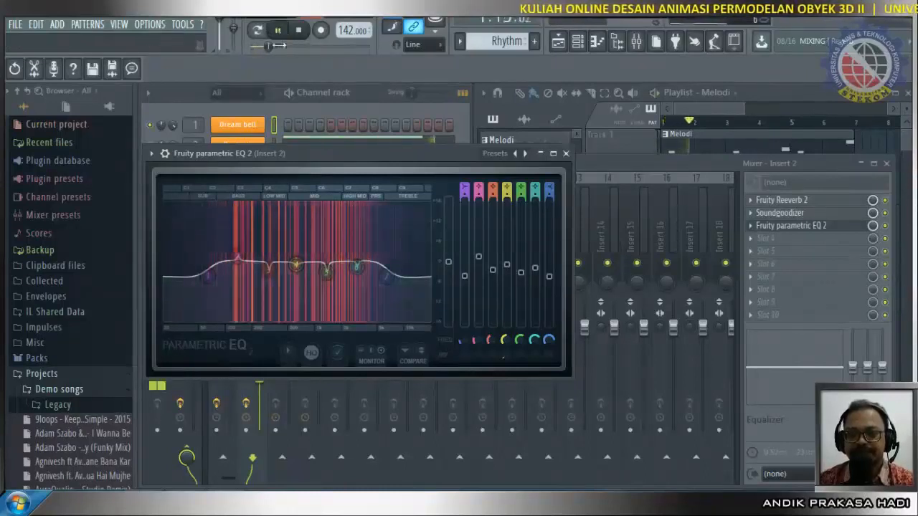
Slightly boost EQ band 6, cut band 5 near 2.1 kHz and band 4 to about -3.3 dB at 433 Hz, then stop playback and close the EQ.
{"action": "left_click_drag", "start_coordinate": [356, 268], "coordinate": [330, 290]}
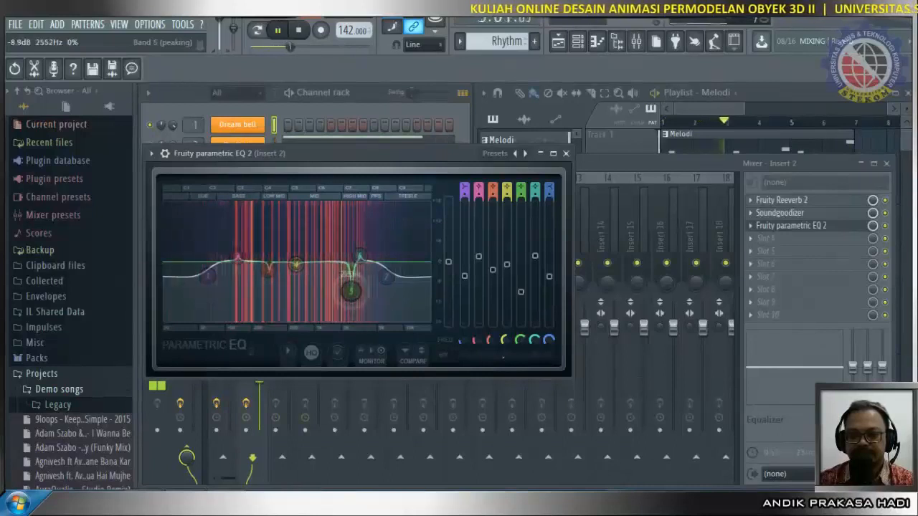
{"action": "left_click_drag", "start_coordinate": [344, 290], "coordinate": [344, 284]}
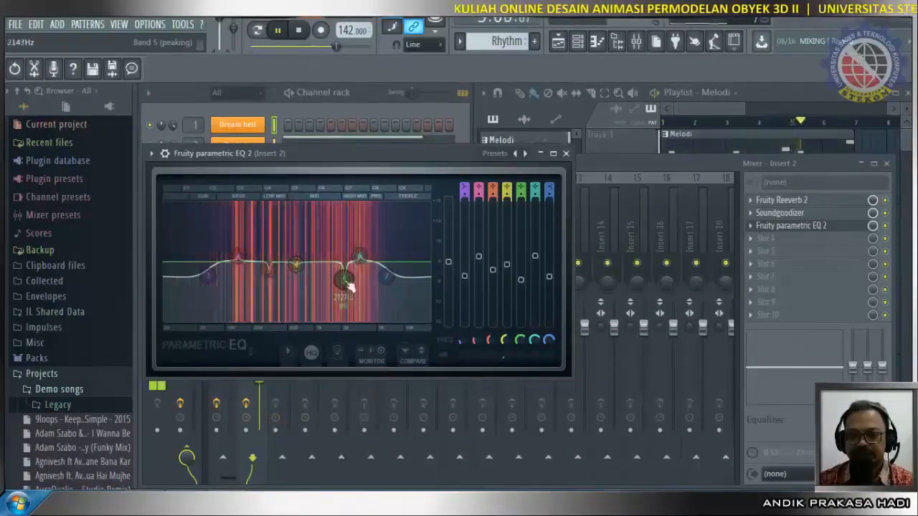
{"action": "left_click_drag", "start_coordinate": [301, 268], "coordinate": [279, 273]}
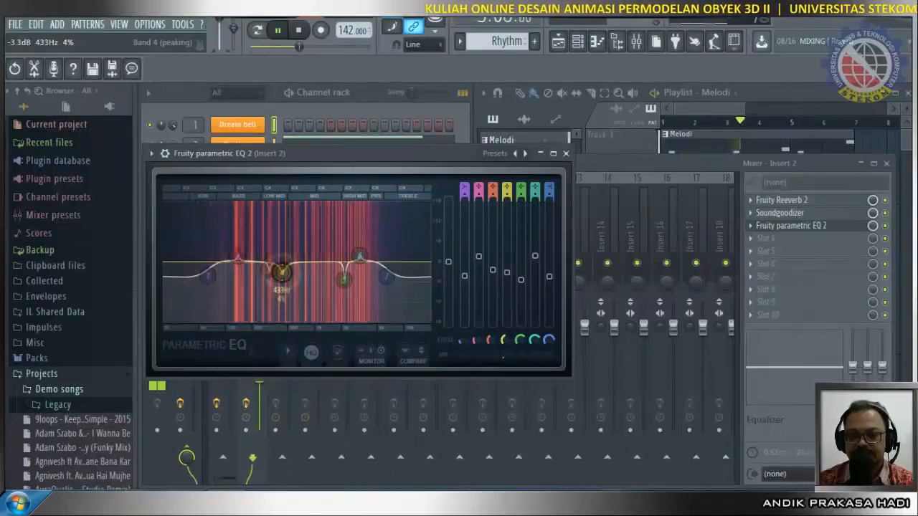
{"action": "left_click", "coordinate": [300, 34]}
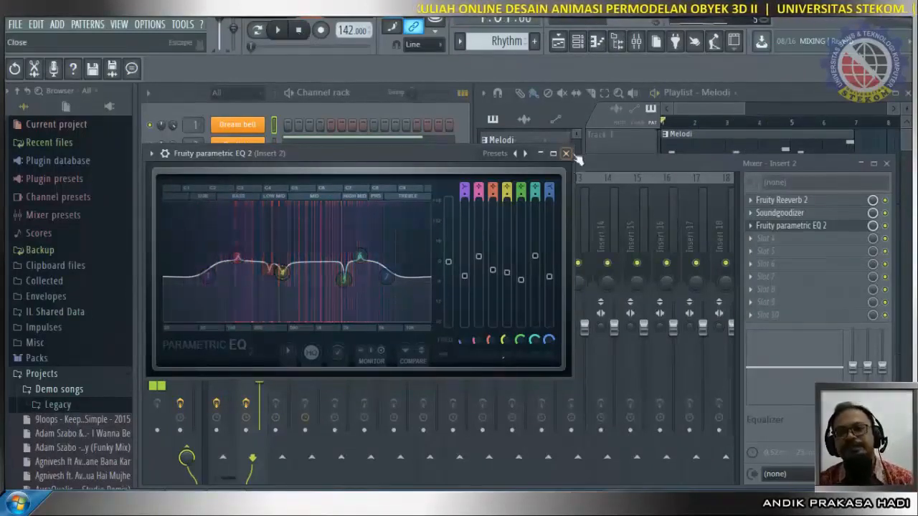
{"action": "left_click", "coordinate": [565, 153]}
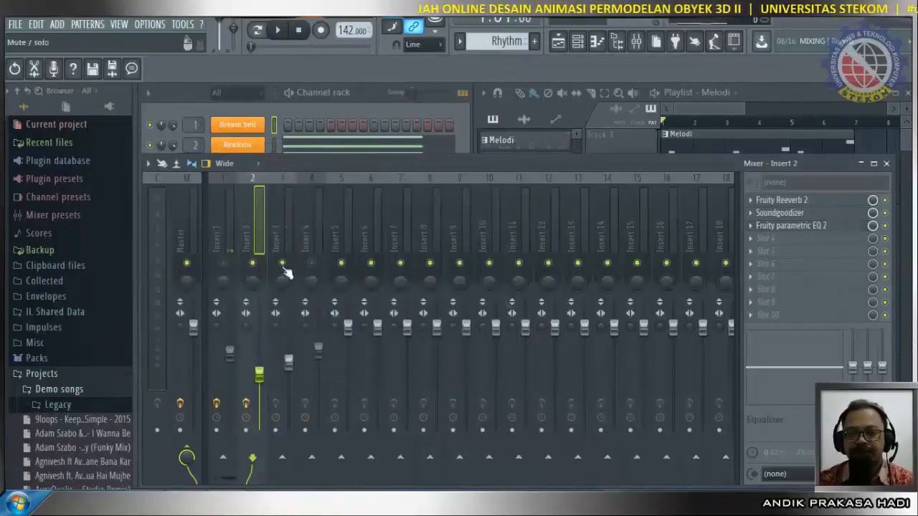
Play the song and load Soundgoodizer into slot 1 of Insert 3.
{"action": "left_click", "coordinate": [279, 31]}
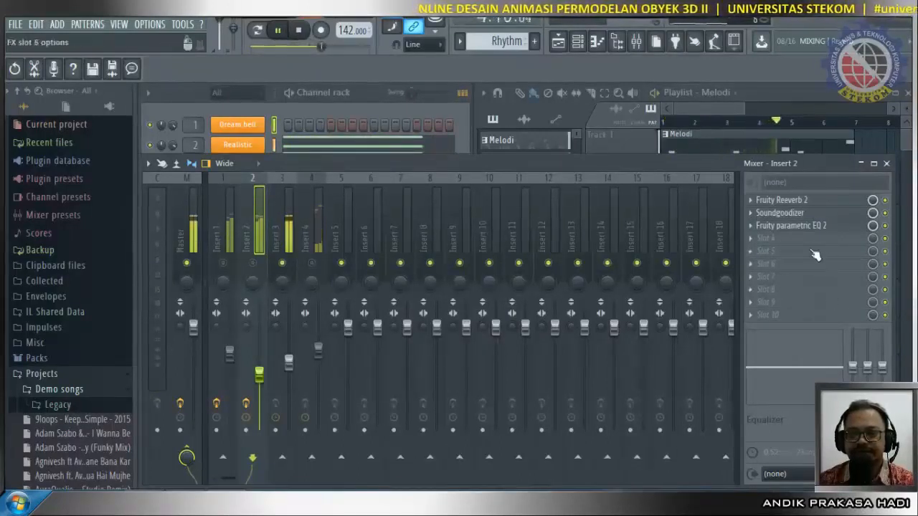
{"action": "left_click", "coordinate": [290, 235]}
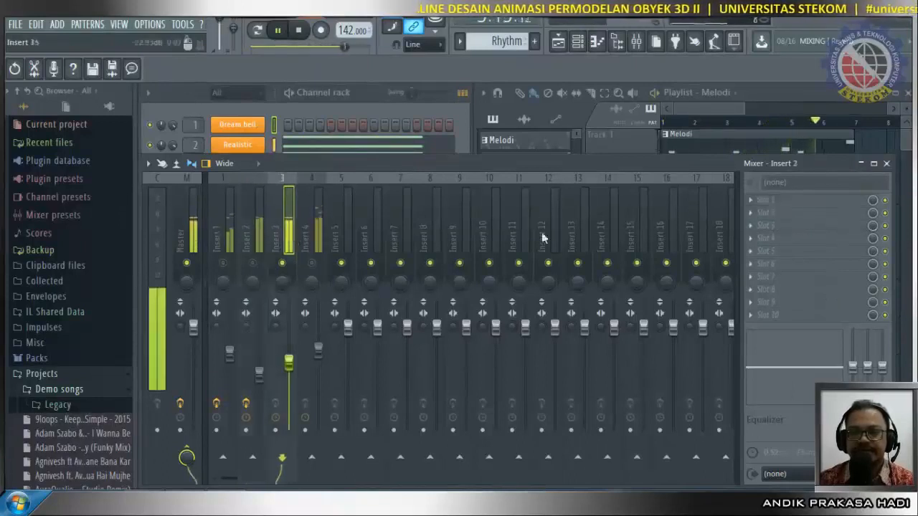
{"action": "left_click", "coordinate": [763, 200]}
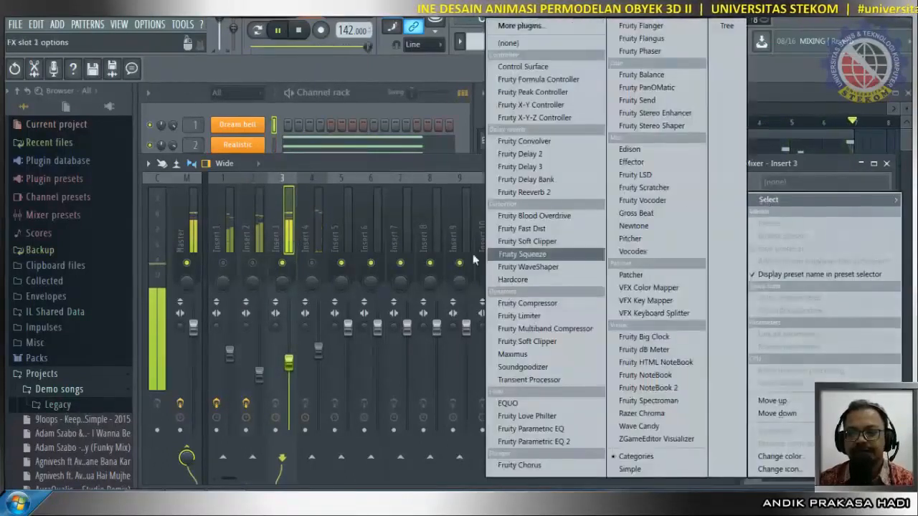
{"action": "left_click", "coordinate": [549, 367]}
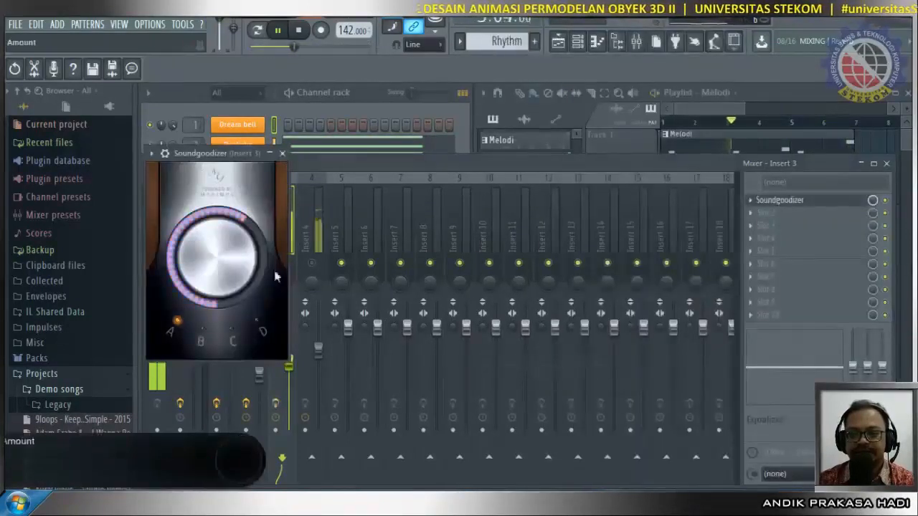
Compare Soundgoodizer modes A to D on Insert 3, settle on mode C, close the plugin and stop playback.
{"action": "left_click", "coordinate": [205, 334]}
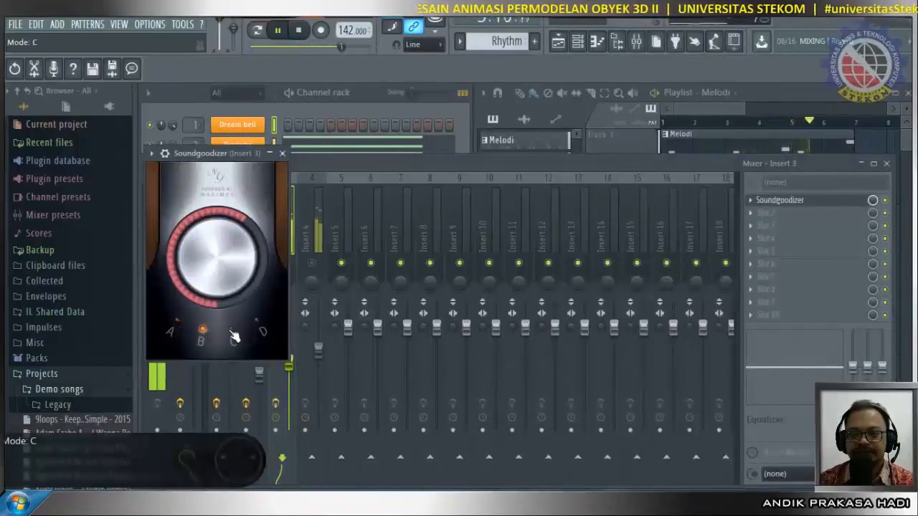
{"action": "left_click", "coordinate": [234, 334]}
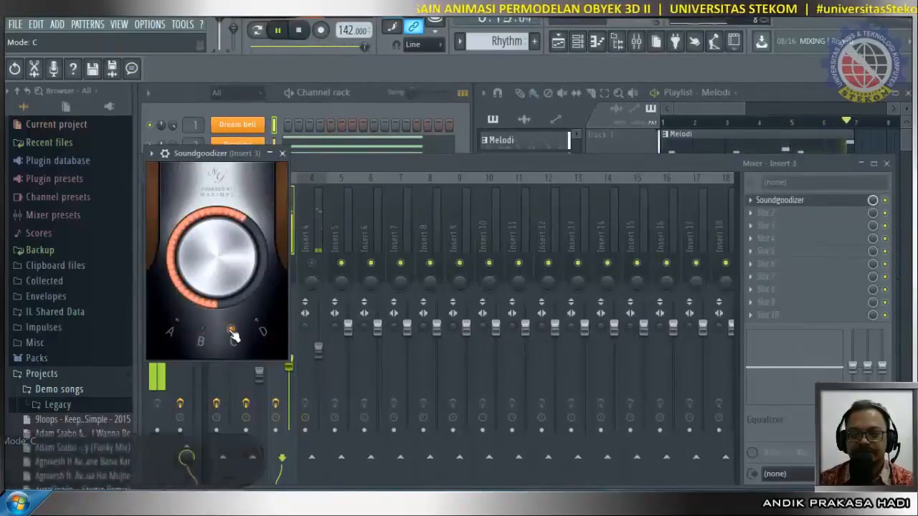
{"action": "left_click", "coordinate": [260, 326]}
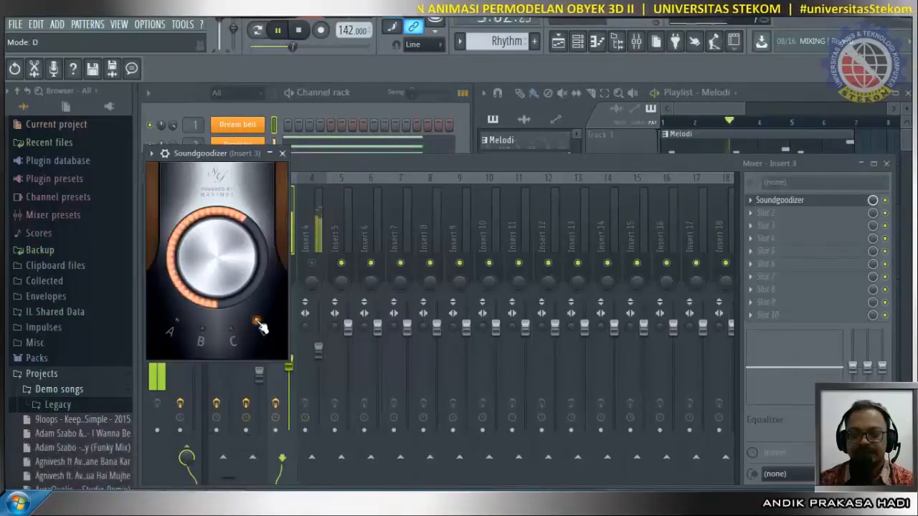
{"action": "left_click", "coordinate": [232, 330]}
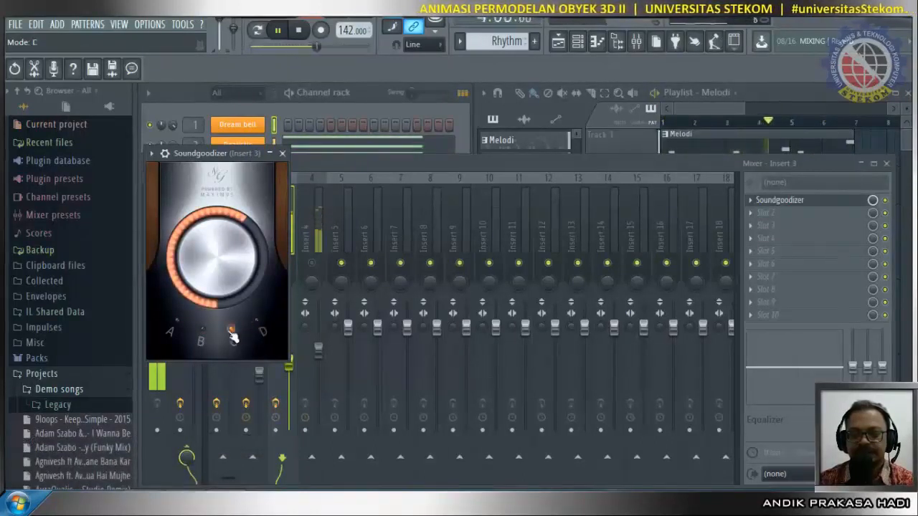
{"action": "left_click", "coordinate": [203, 330]}
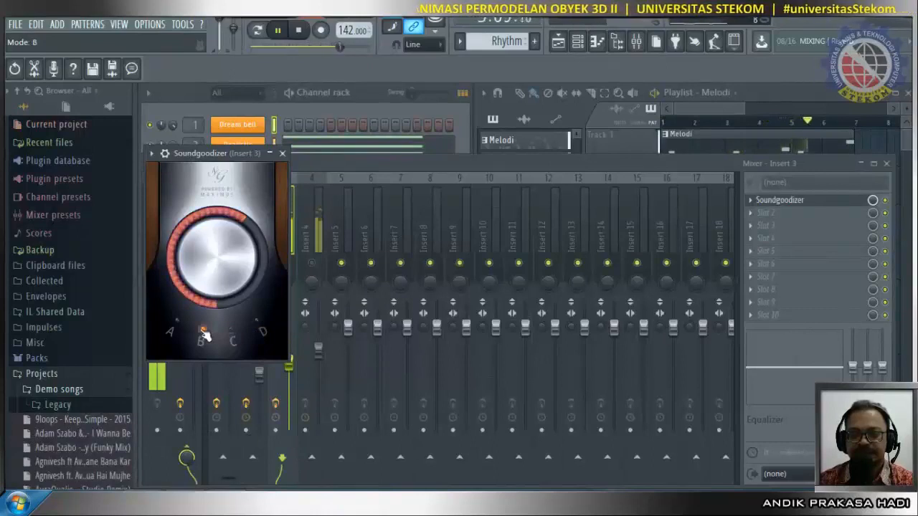
{"action": "left_click", "coordinate": [174, 324]}
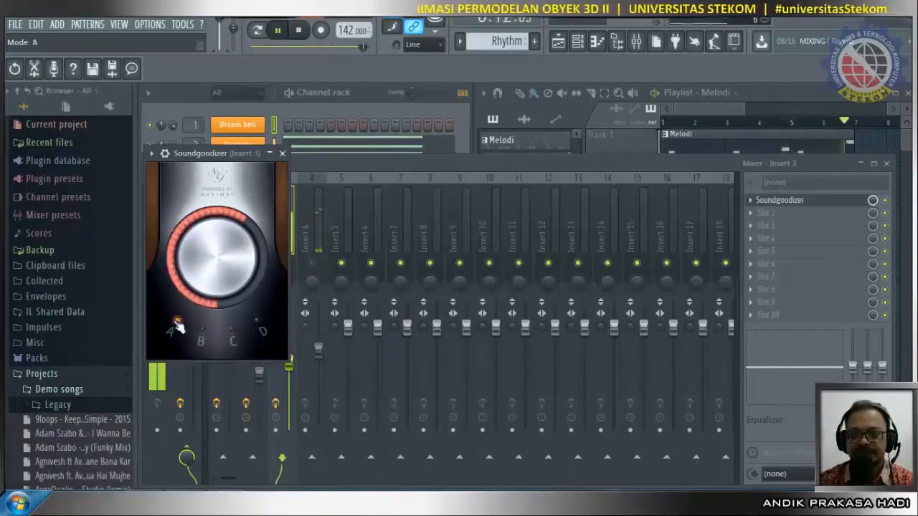
{"action": "left_click", "coordinate": [232, 331]}
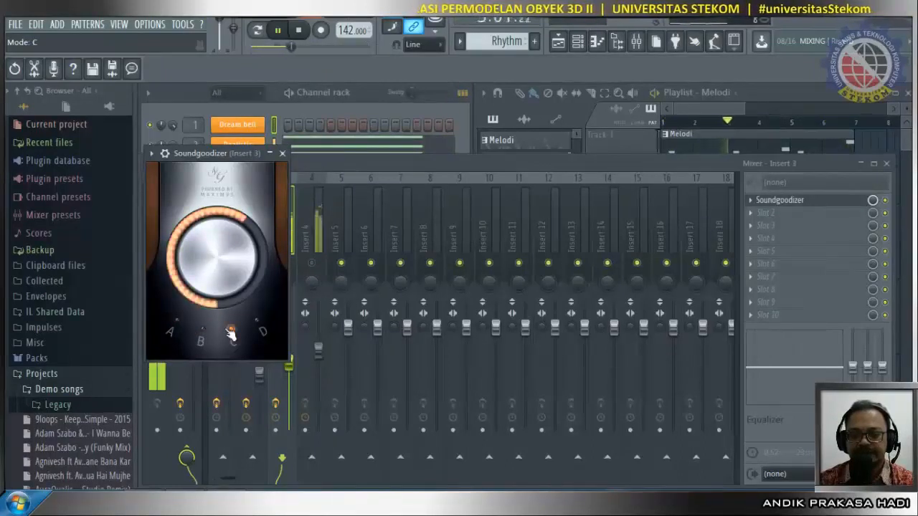
{"action": "left_click", "coordinate": [260, 324]}
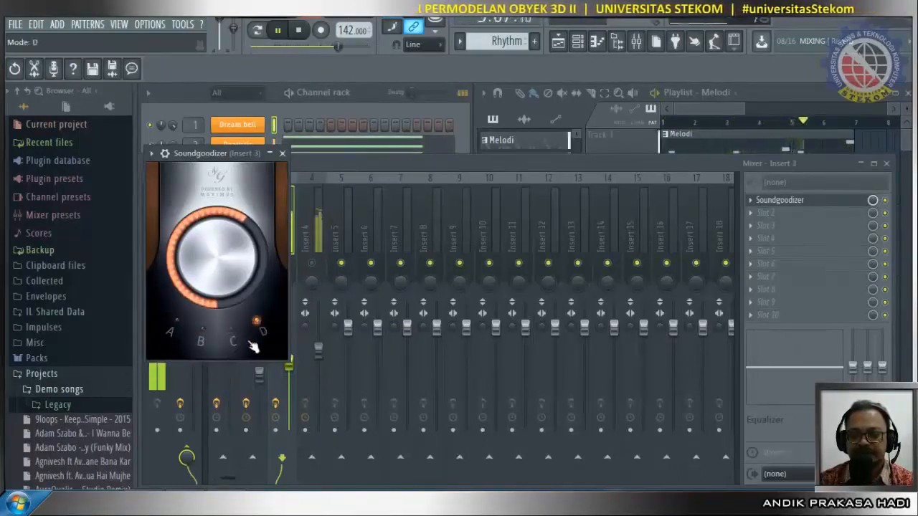
{"action": "left_click", "coordinate": [236, 339]}
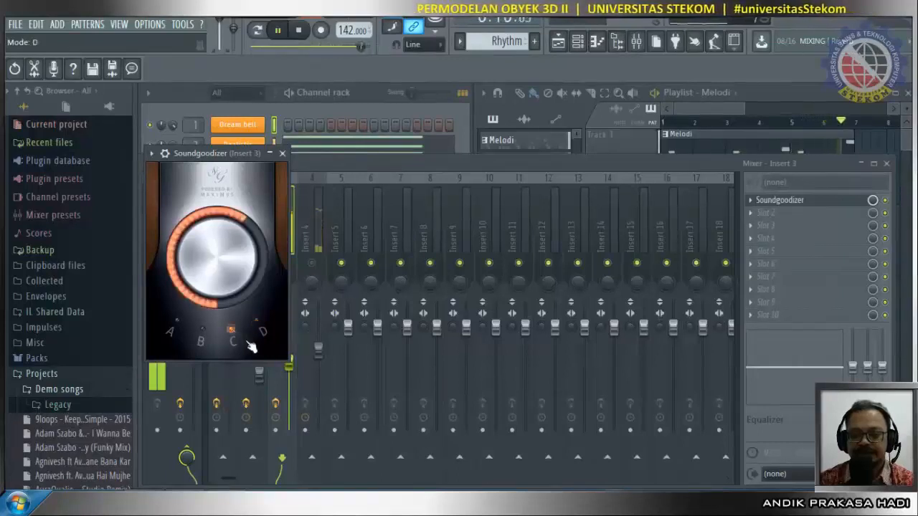
{"action": "left_click", "coordinate": [282, 154]}
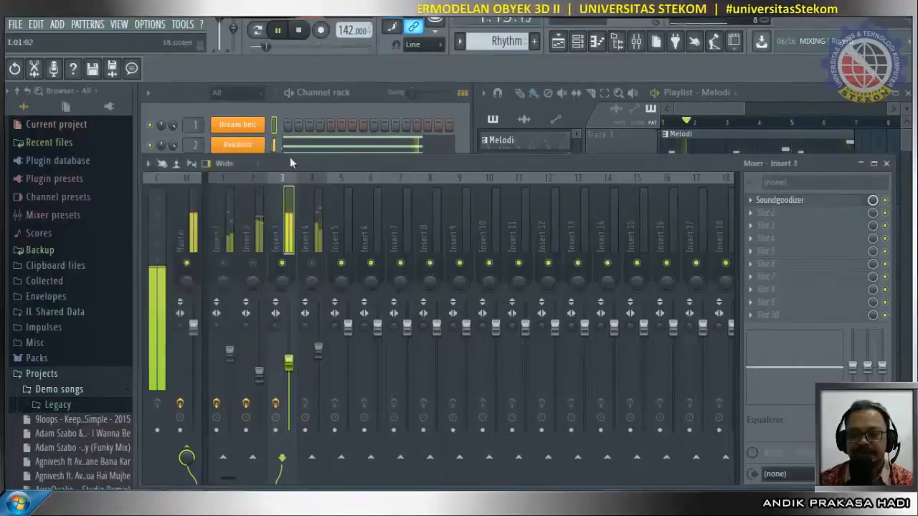
{"action": "left_click", "coordinate": [304, 33]}
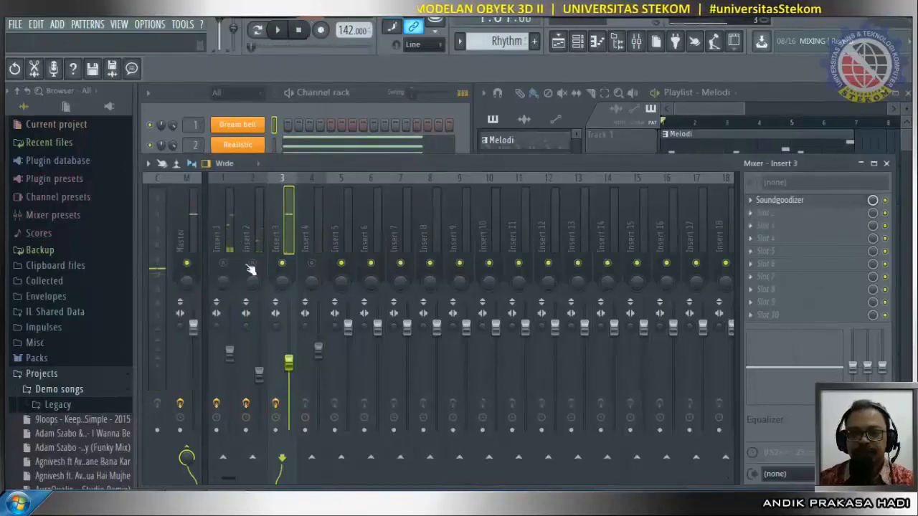
Unmute Inserts 1, 2 and 4, keep Insert 2's polarity normal, and play all tracks together.
{"action": "left_click", "coordinate": [246, 307]}
{"action": "left_click", "coordinate": [228, 307]}
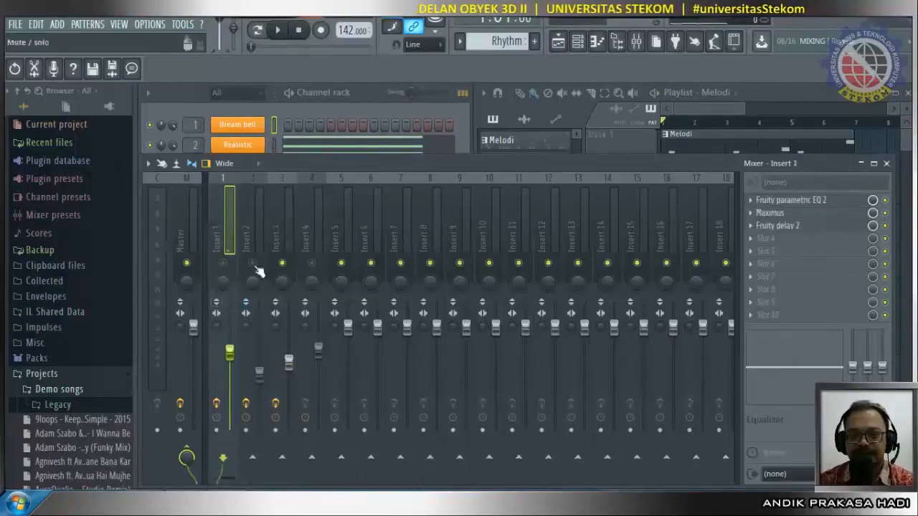
{"action": "left_click", "coordinate": [251, 263]}
{"action": "left_click", "coordinate": [223, 263]}
{"action": "left_click", "coordinate": [246, 304]}
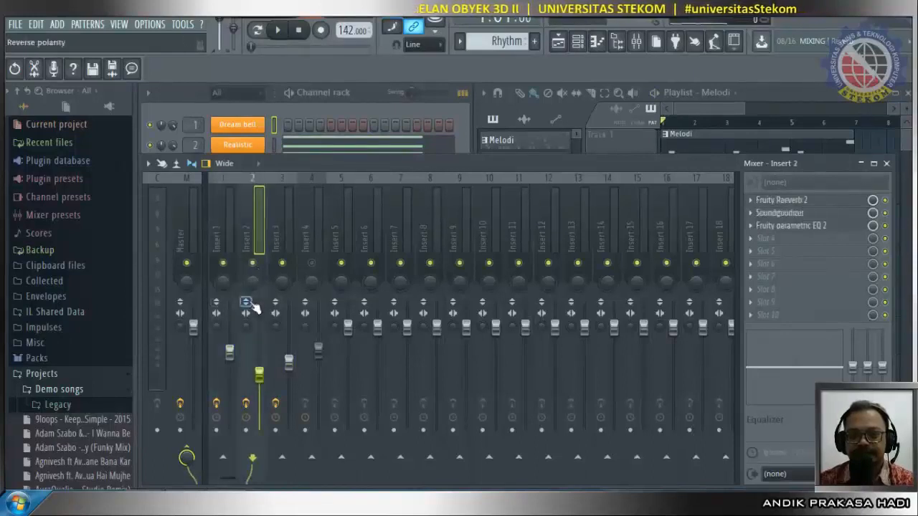
{"action": "left_click", "coordinate": [313, 264]}
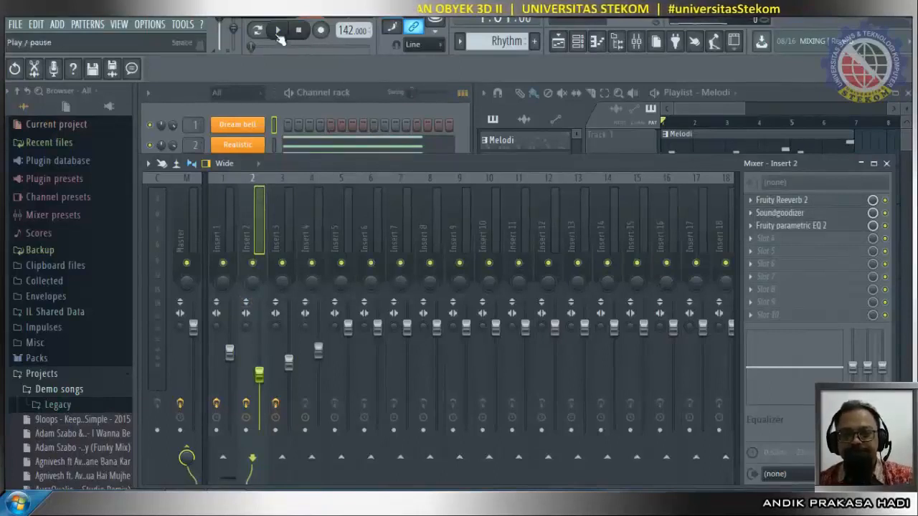
{"action": "left_click", "coordinate": [278, 33]}
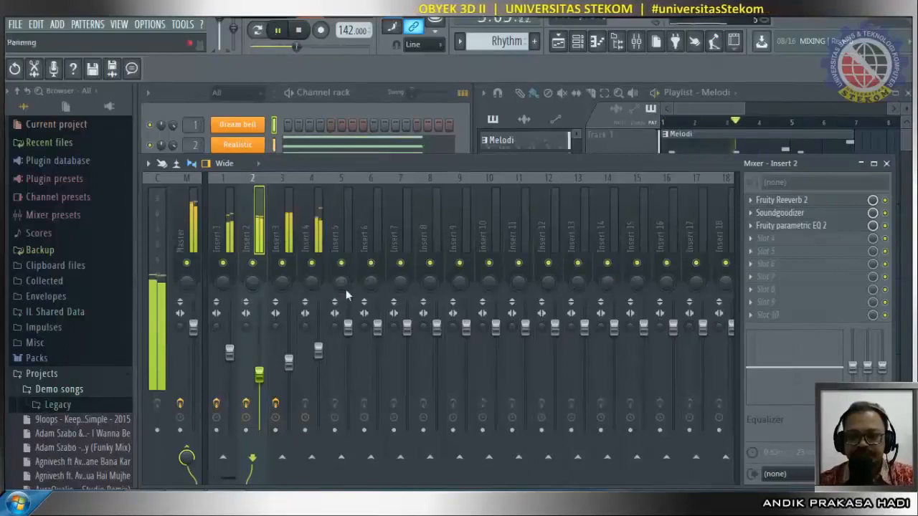
Lower Insert 3's volume slightly and load Fruity Parametric EQ 2 into its slot 2.
{"action": "left_click", "coordinate": [280, 347]}
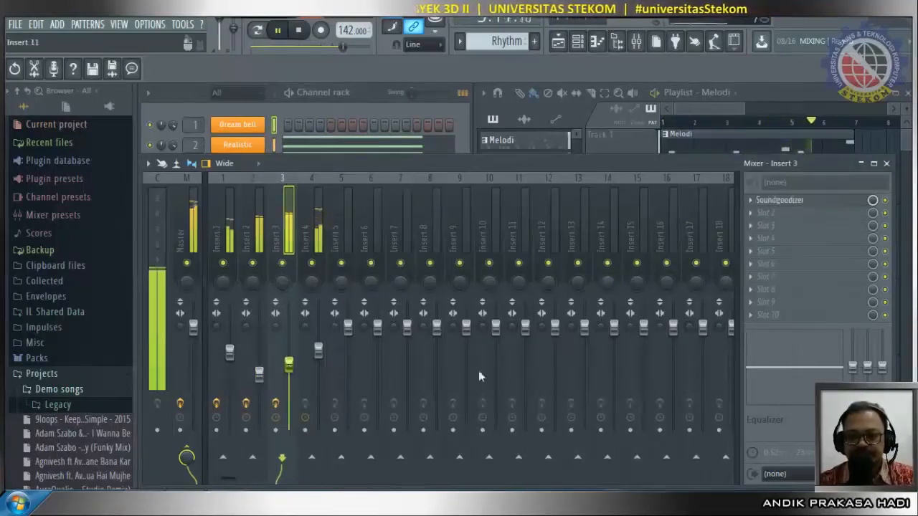
{"action": "key", "text": "F8"}
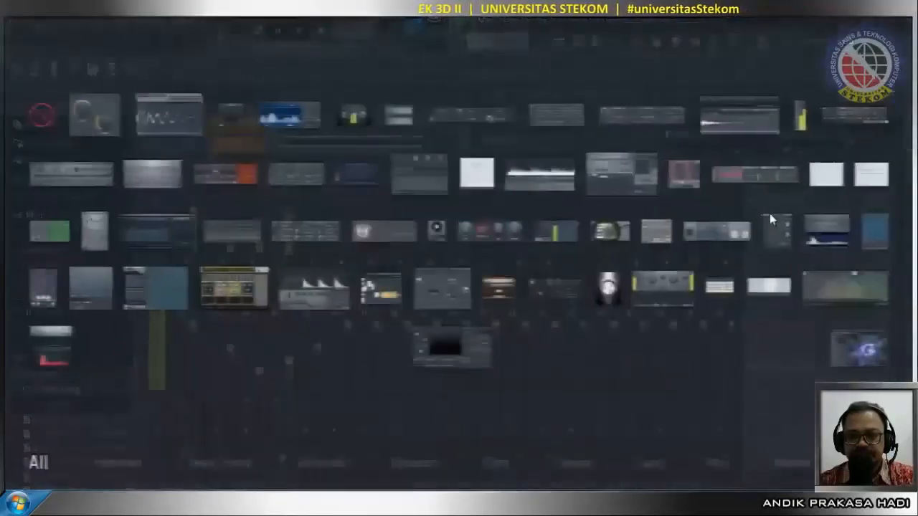
{"action": "left_click", "coordinate": [801, 210]}
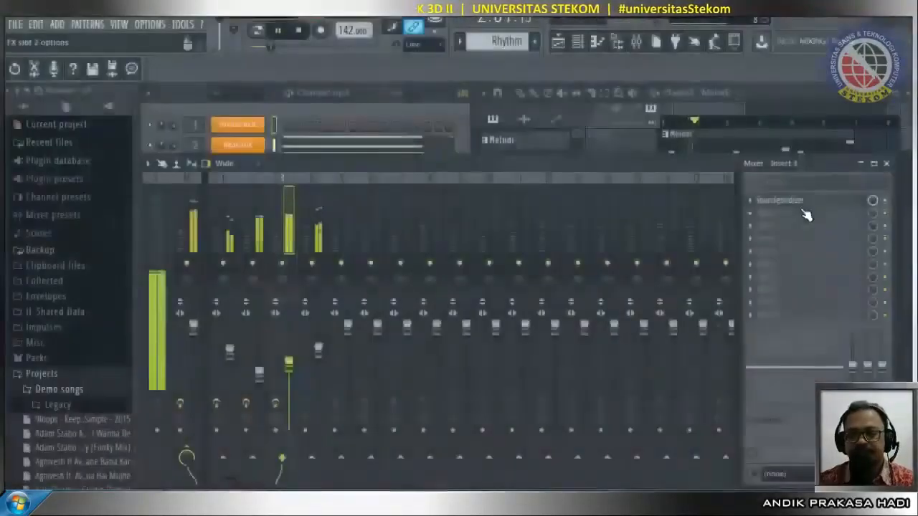
{"action": "left_click", "coordinate": [769, 214]}
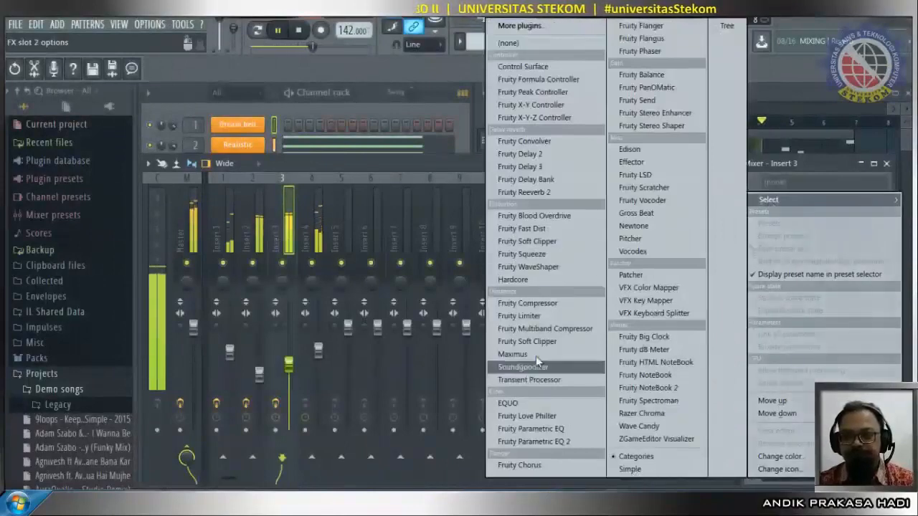
{"action": "left_click", "coordinate": [534, 441]}
Boost EQ bands 1 and 5, cut bands 6 and 7, raise the EQ's main level slightly, then close it and stop playback.
{"action": "left_click_drag", "start_coordinate": [226, 280], "coordinate": [226, 271]}
{"action": "left_click_drag", "start_coordinate": [413, 279], "coordinate": [349, 283]}
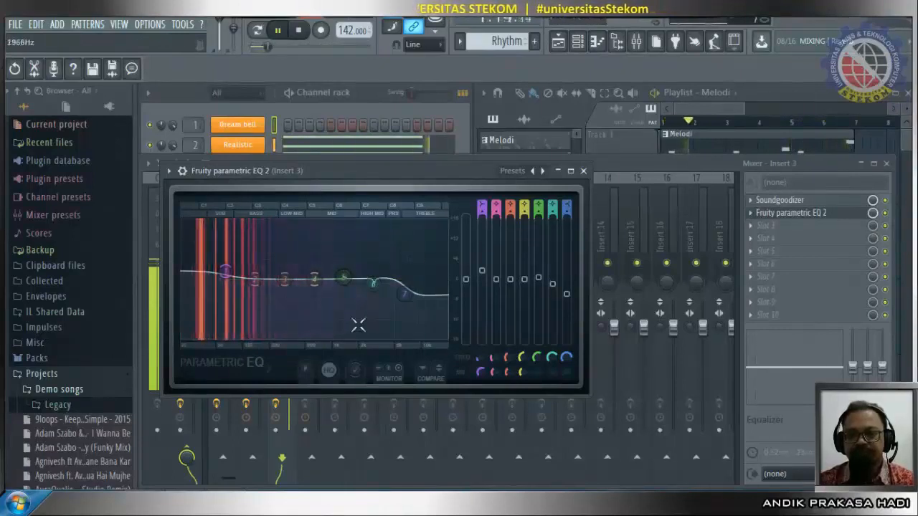
{"action": "left_click_drag", "start_coordinate": [466, 279], "coordinate": [466, 276]}
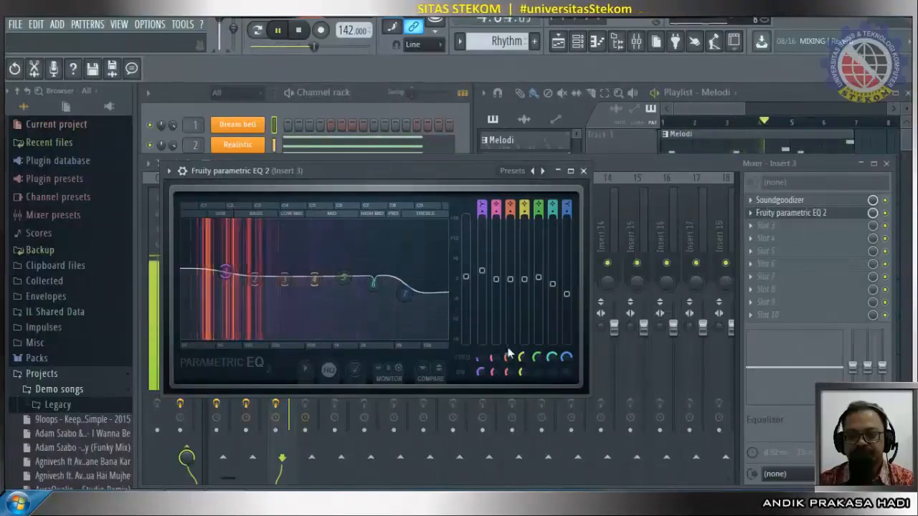
{"action": "left_click", "coordinate": [584, 172]}
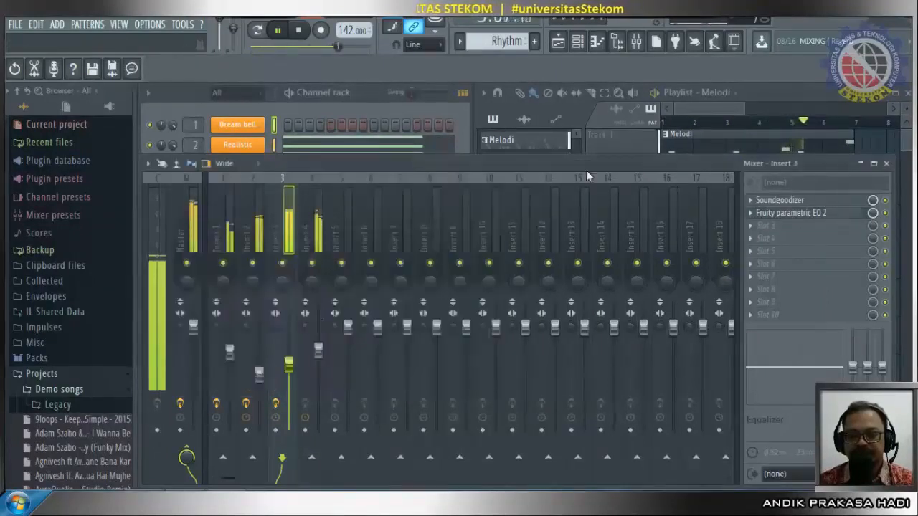
{"action": "left_click", "coordinate": [304, 35]}
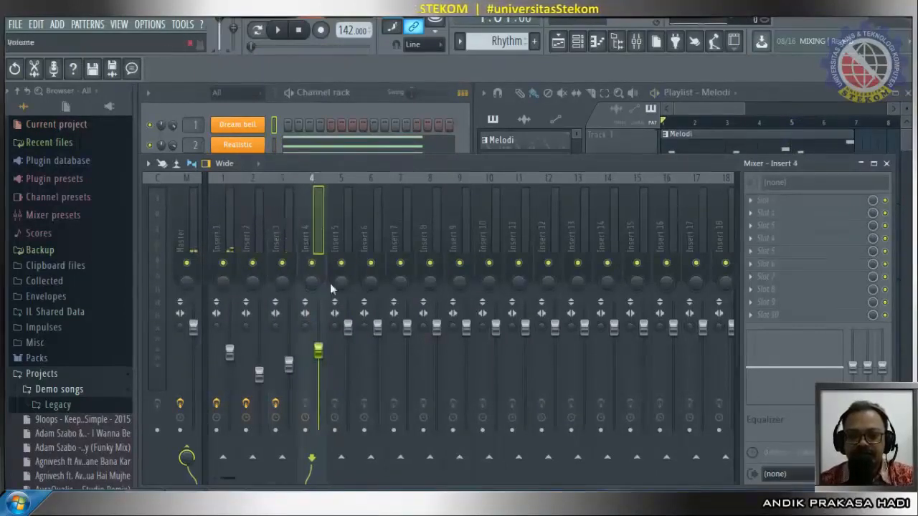
Lower Insert 4's volume to about -5.3 dB and load Fruity Parametric EQ 2 into its slot 1.
{"action": "left_click_drag", "start_coordinate": [321, 357], "coordinate": [322, 360]}
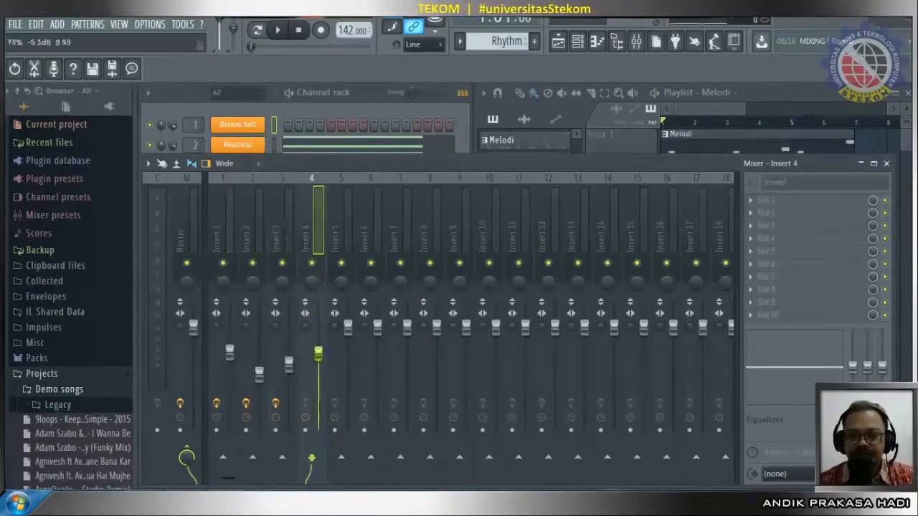
{"action": "left_click", "coordinate": [766, 200]}
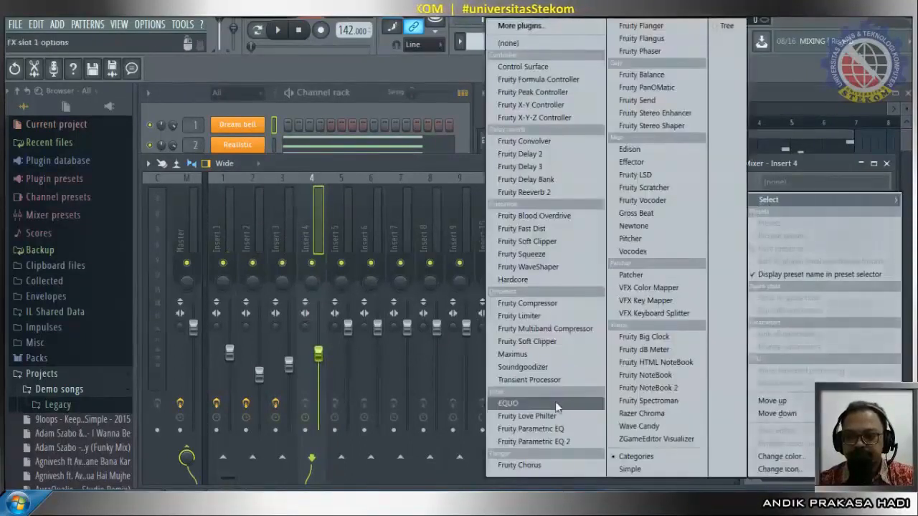
{"action": "left_click", "coordinate": [546, 441]}
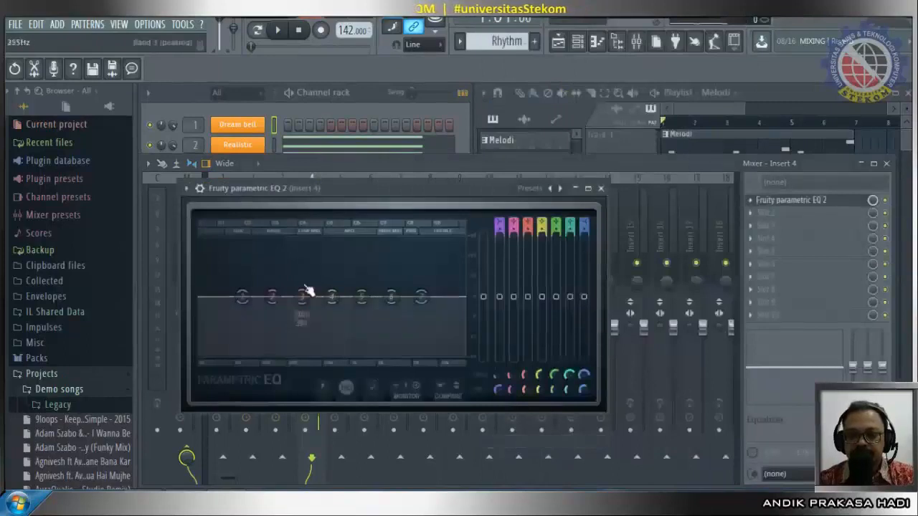
Cut EQ bands 1, 2 and 5 and slightly boost bands 3, 4, 6 and 7 on Insert 4, auditioning with playback.
{"action": "left_click_drag", "start_coordinate": [247, 302], "coordinate": [307, 301]}
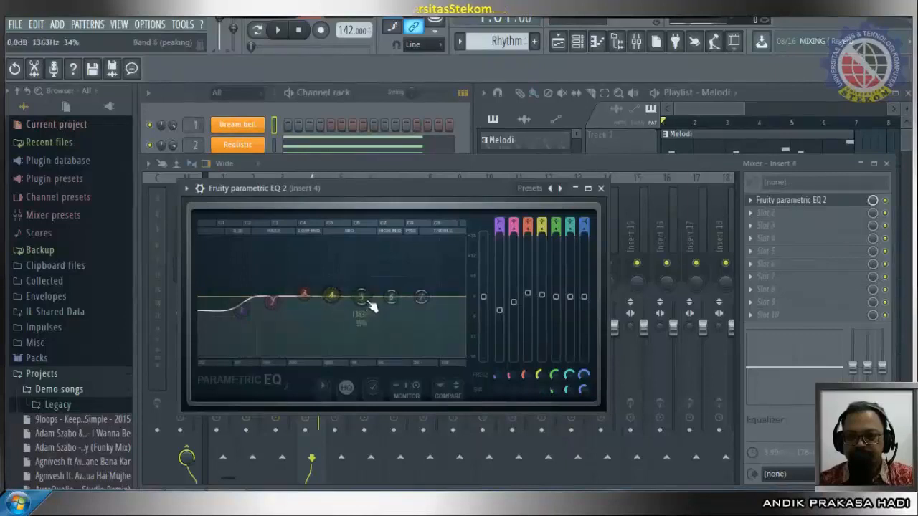
{"action": "left_click_drag", "start_coordinate": [361, 296], "coordinate": [359, 301]}
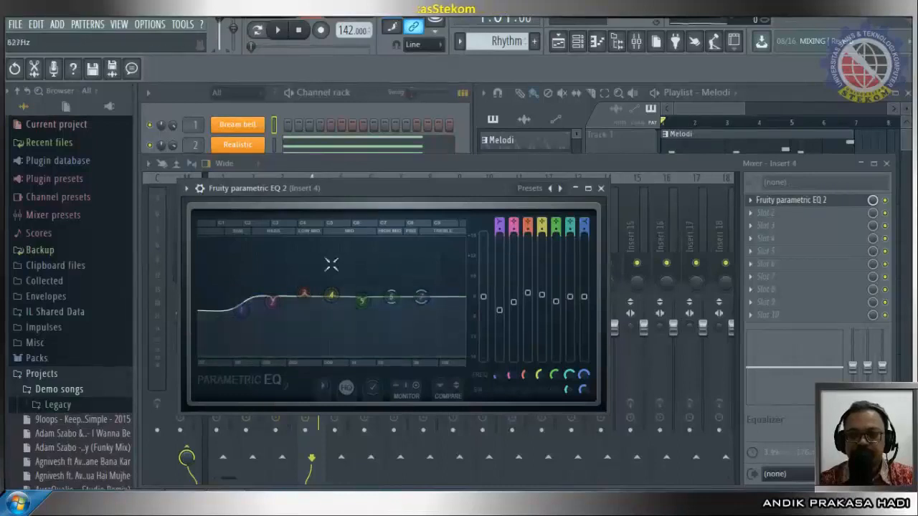
{"action": "left_click", "coordinate": [281, 30]}
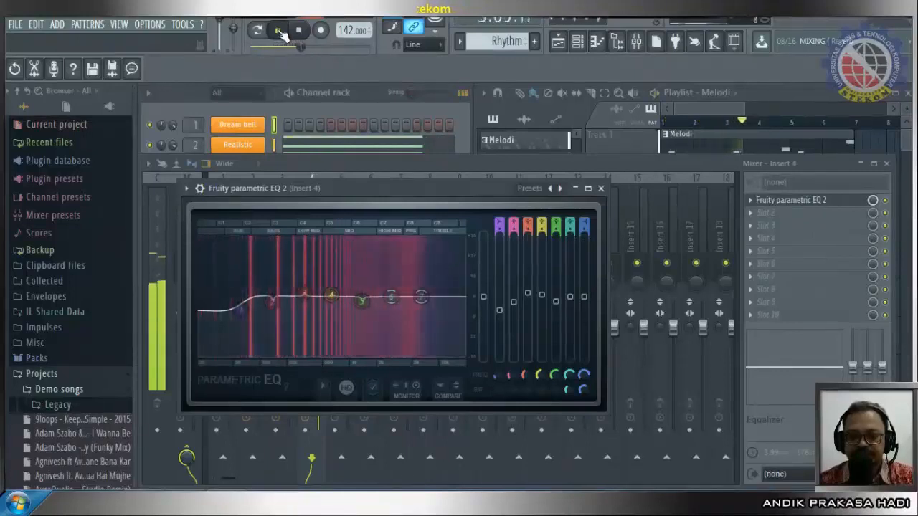
{"action": "left_click_drag", "start_coordinate": [423, 298], "coordinate": [424, 295]}
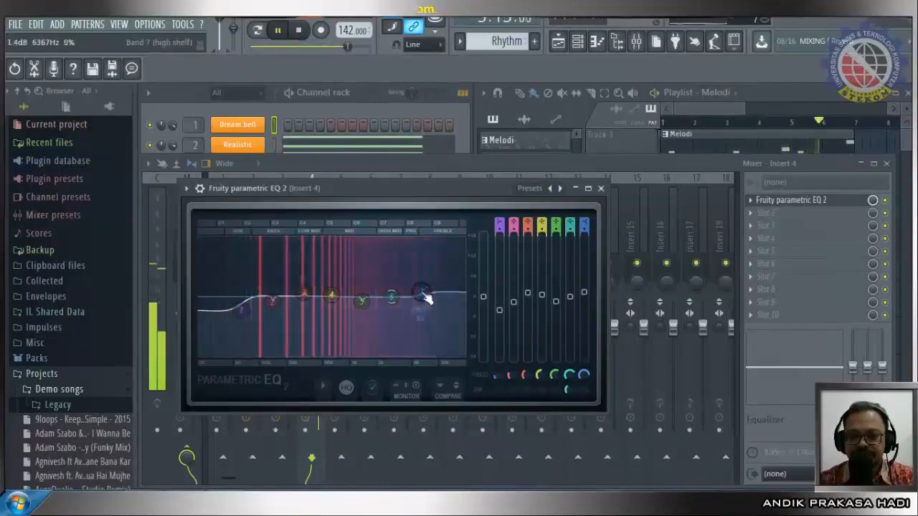
{"action": "left_click_drag", "start_coordinate": [391, 305], "coordinate": [392, 297]}
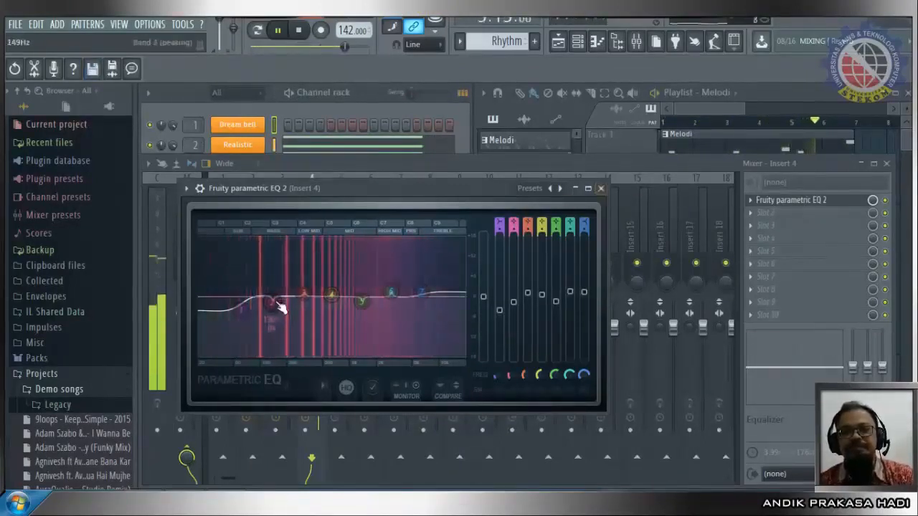
Fine-tune the cuts of EQ bands 1 and 2 during playback, close the EQ and stop playback.
{"action": "left_click_drag", "start_coordinate": [241, 312], "coordinate": [243, 308]}
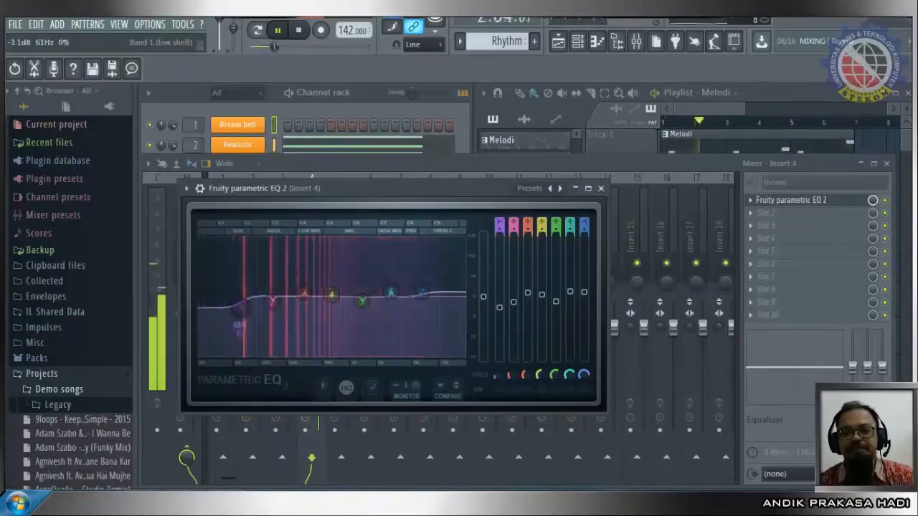
{"action": "left_click_drag", "start_coordinate": [273, 299], "coordinate": [298, 296]}
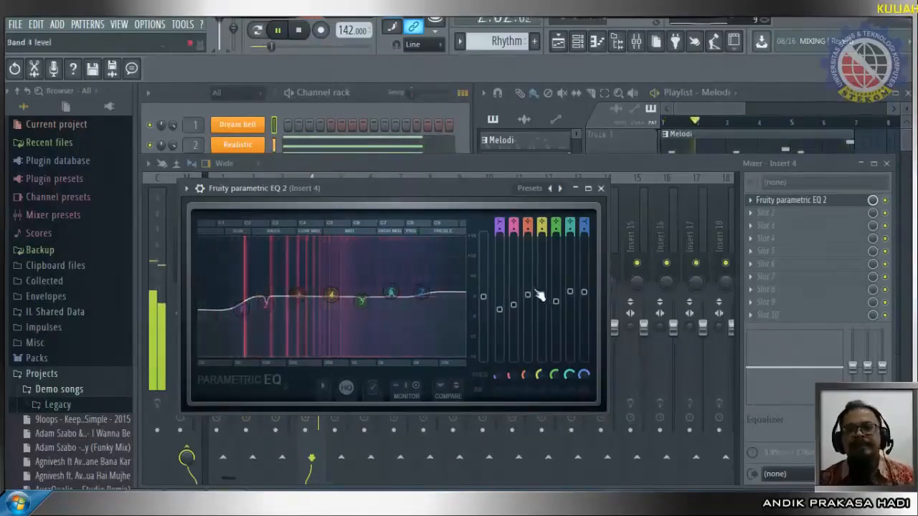
{"action": "left_click", "coordinate": [601, 188]}
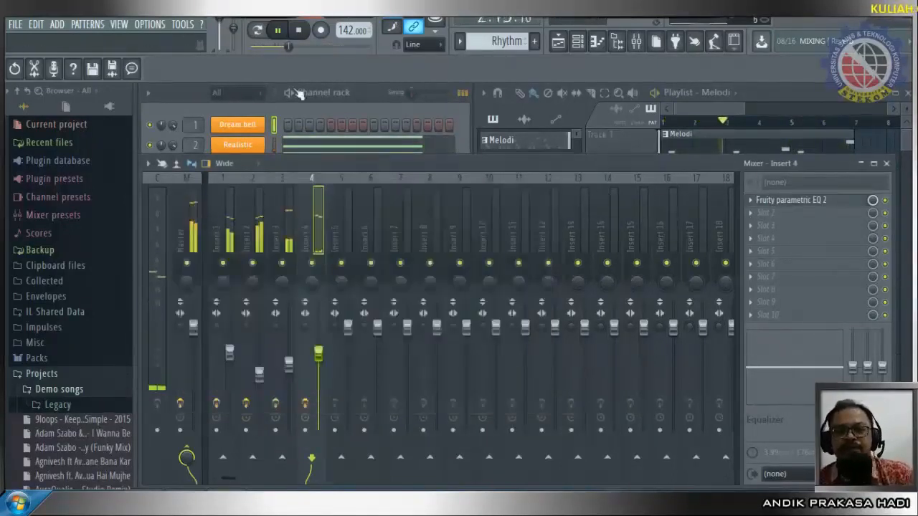
{"action": "left_click", "coordinate": [299, 30]}
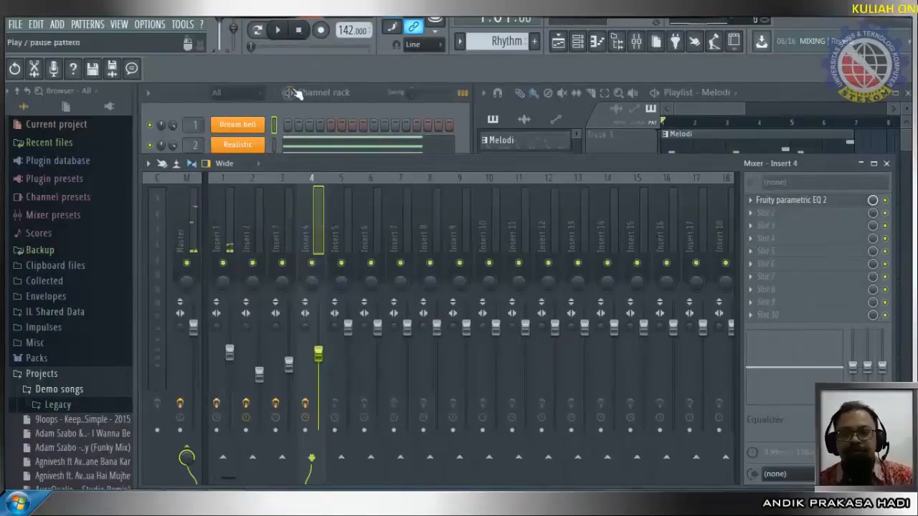
Shift Insert 4's Fruity Parametric EQ 2 repeatedly between slots 1 and 10, ending with it in slot 1.
{"action": "scroll", "coordinate": [853, 204], "scroll_direction": "up", "scroll_amount": 1}
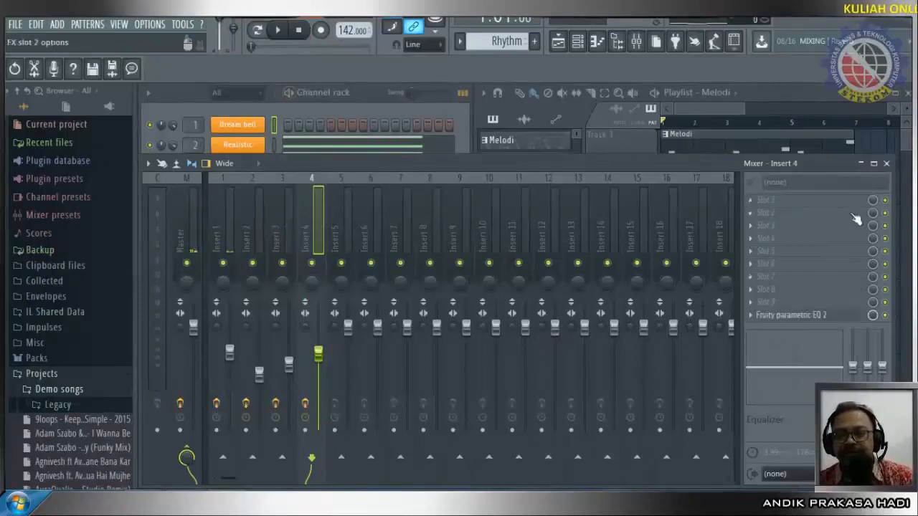
{"action": "scroll", "coordinate": [854, 218], "scroll_direction": "down", "scroll_amount": 1}
{"action": "scroll", "coordinate": [854, 218], "scroll_direction": "up", "scroll_amount": 1}
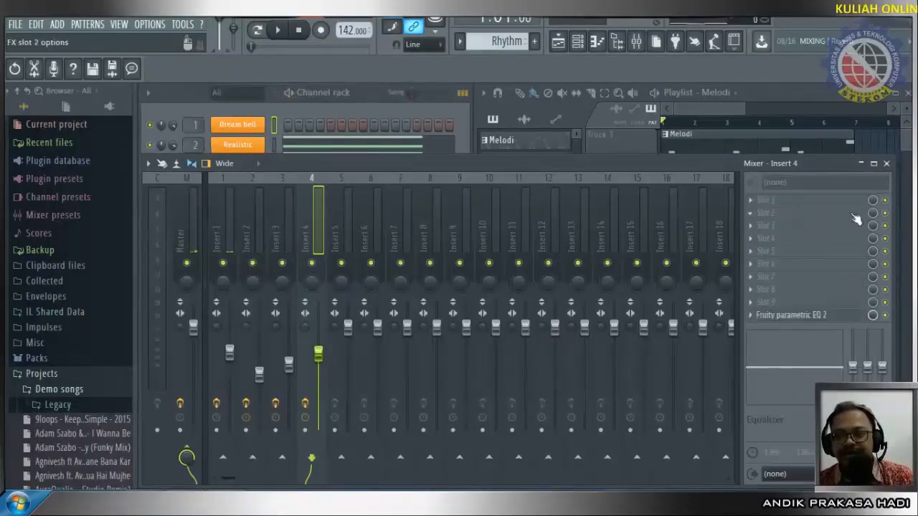
{"action": "scroll", "coordinate": [855, 219], "scroll_direction": "down", "scroll_amount": 1}
{"action": "scroll", "coordinate": [838, 210], "scroll_direction": "up", "scroll_amount": 1}
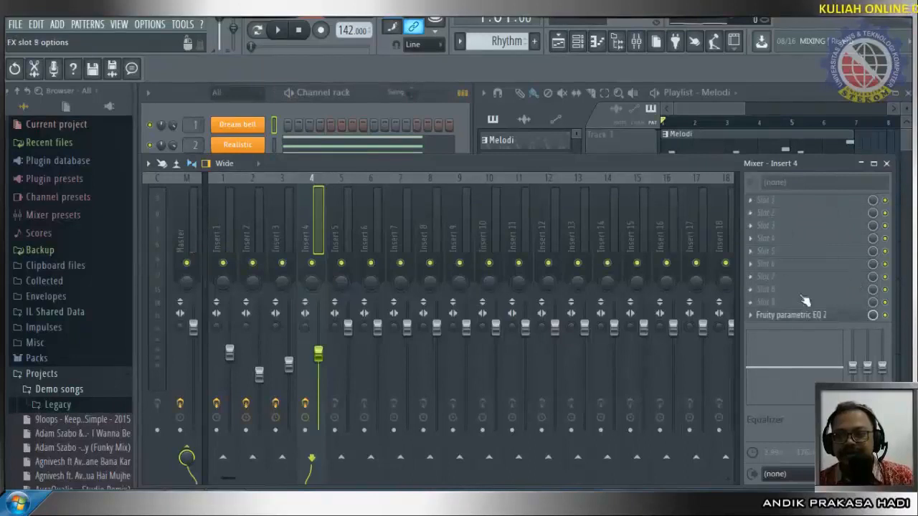
{"action": "scroll", "coordinate": [804, 258], "scroll_direction": "down", "scroll_amount": 1}
{"action": "scroll", "coordinate": [804, 246], "scroll_direction": "up", "scroll_amount": 1}
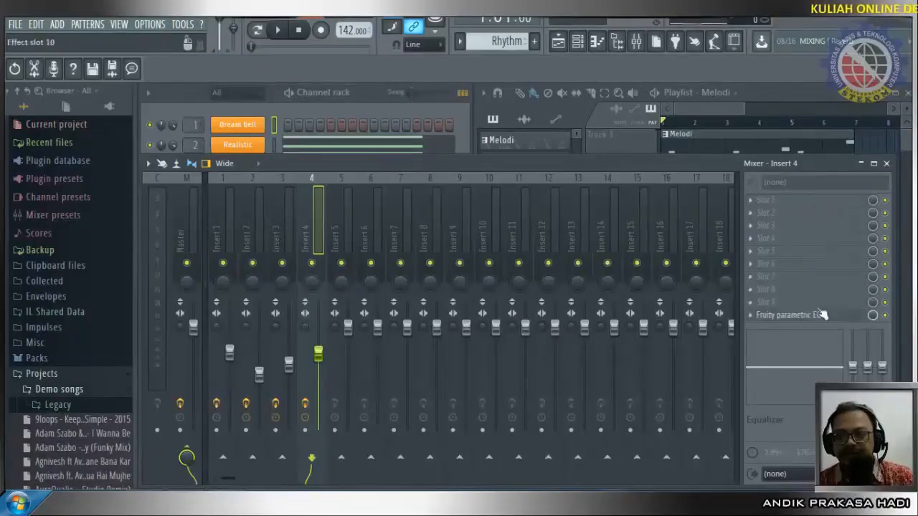
{"action": "scroll", "coordinate": [823, 301], "scroll_direction": "down", "scroll_amount": 1}
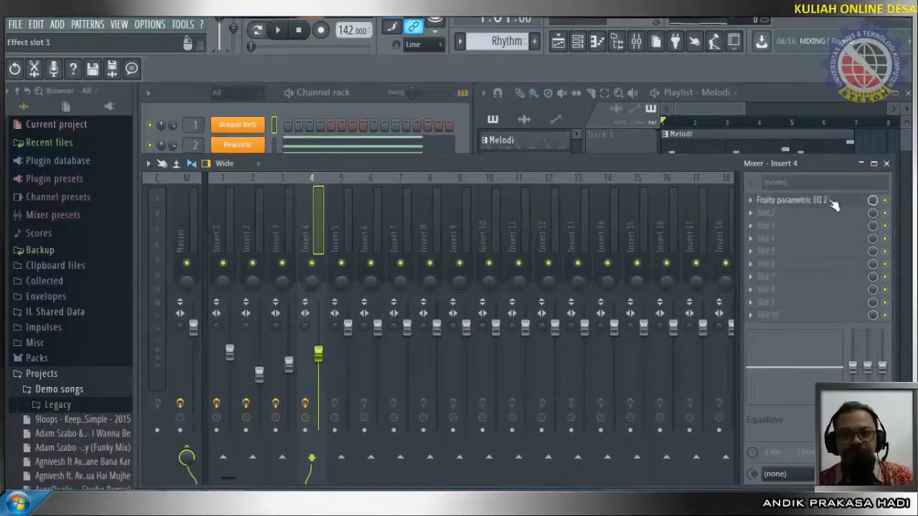
Try shifting Insert 3's Soundgoodizer to slot 10, view its slot options without choosing any, and close and reopen the mixer.
{"action": "left_click", "coordinate": [288, 239]}
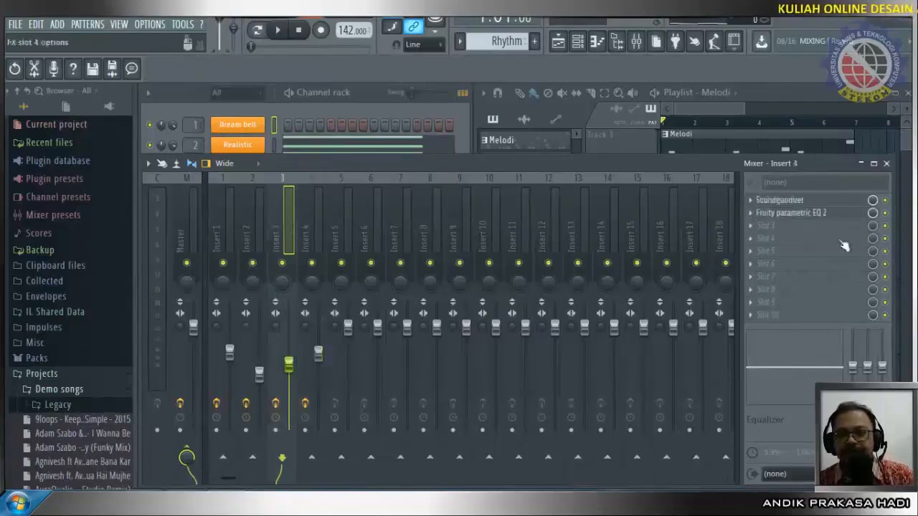
{"action": "scroll", "coordinate": [844, 246], "scroll_direction": "up", "scroll_amount": 1}
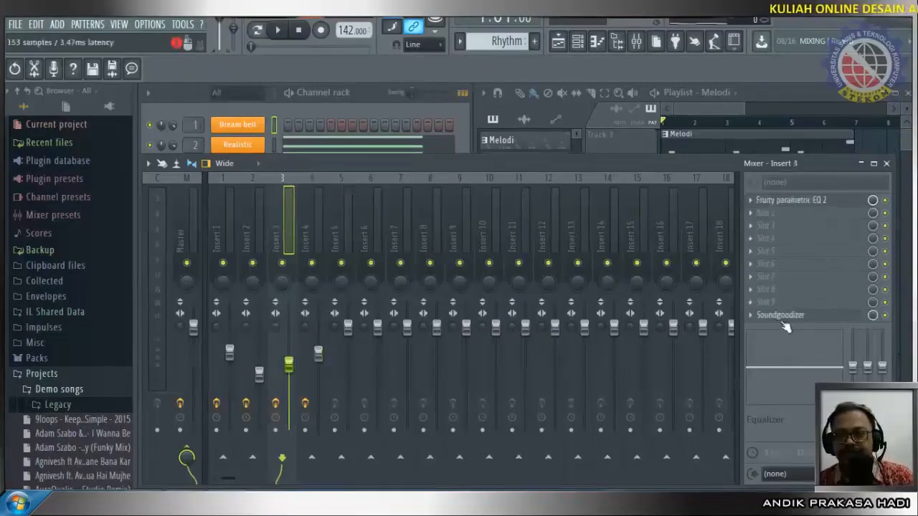
{"action": "scroll", "coordinate": [819, 322], "scroll_direction": "down", "scroll_amount": 1}
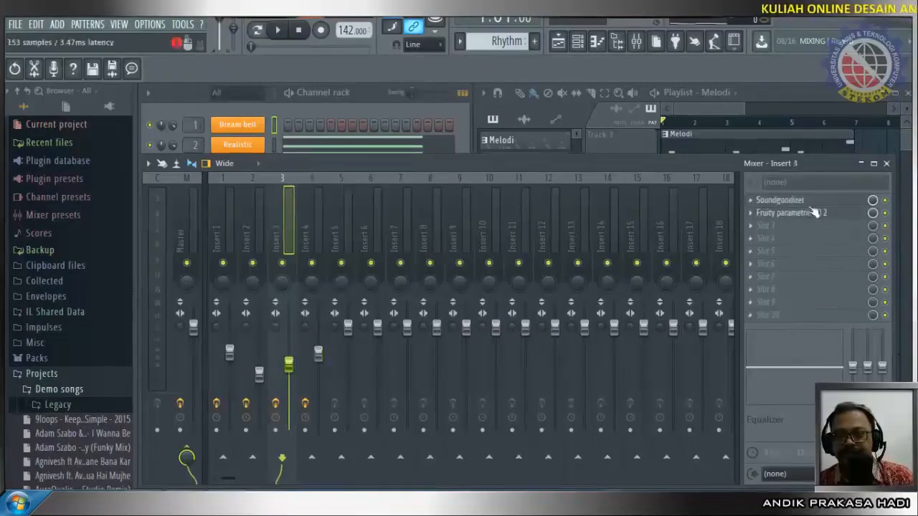
{"action": "scroll", "coordinate": [828, 246], "scroll_direction": "up", "scroll_amount": 1}
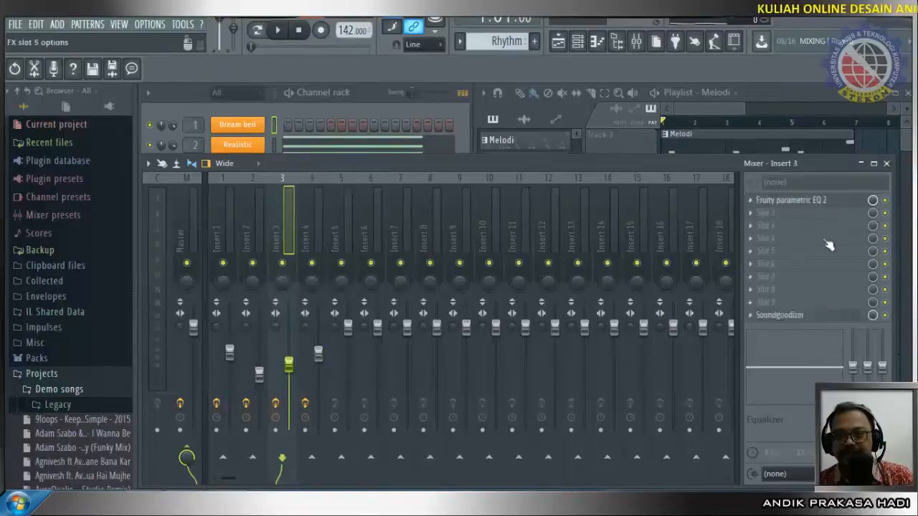
{"action": "right_click", "coordinate": [776, 314]}
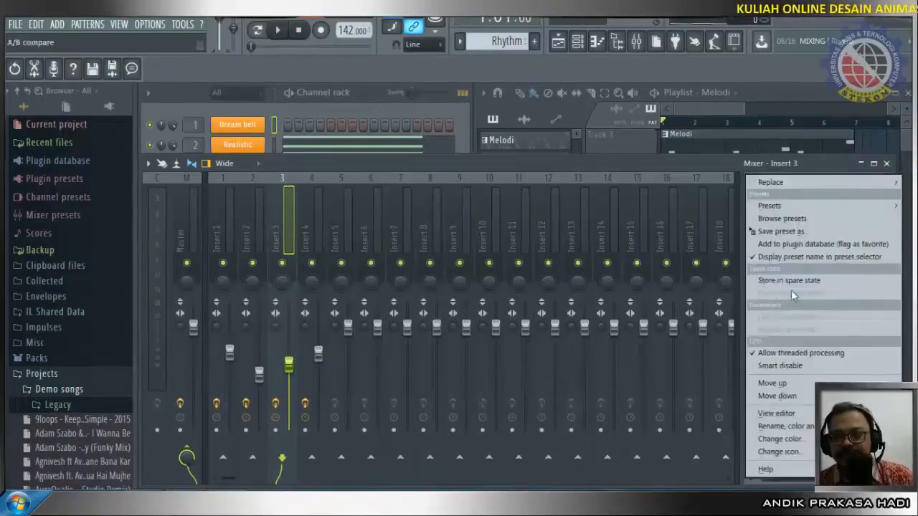
{"action": "left_click", "coordinate": [817, 167]}
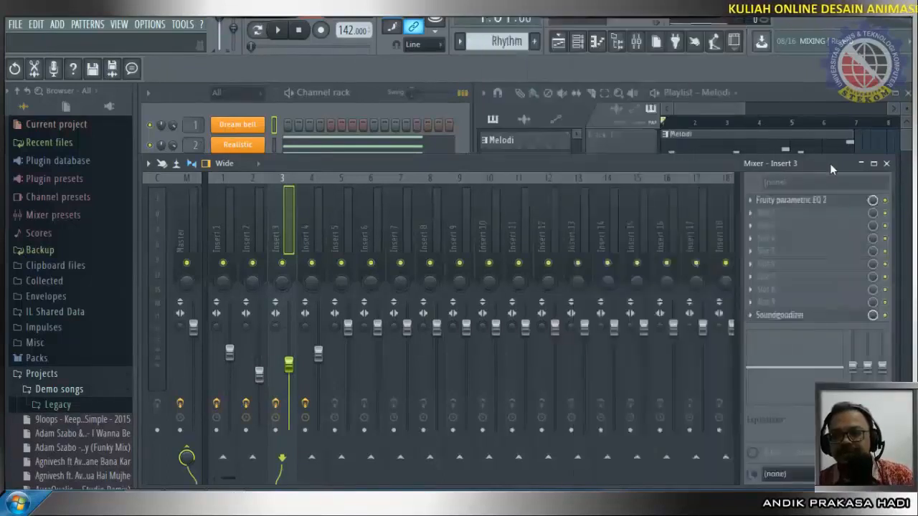
{"action": "left_click", "coordinate": [887, 164]}
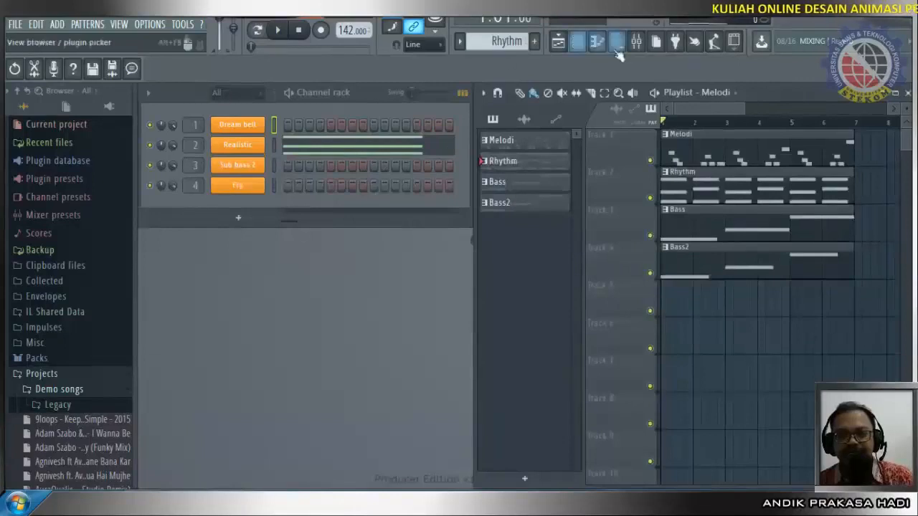
{"action": "left_click", "coordinate": [636, 41]}
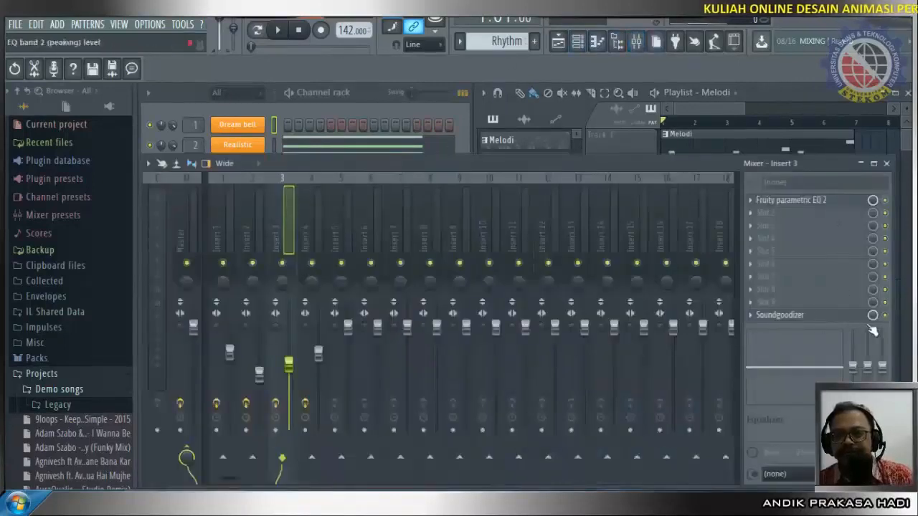
Cycle Insert 3's effects through the slots until Soundgoodizer is in slot 1 and Fruity Parametric EQ 2 in slot 2.
{"action": "scroll", "coordinate": [826, 319], "scroll_direction": "up", "scroll_amount": 2}
{"action": "scroll", "coordinate": [818, 291], "scroll_direction": "down", "scroll_amount": 1}
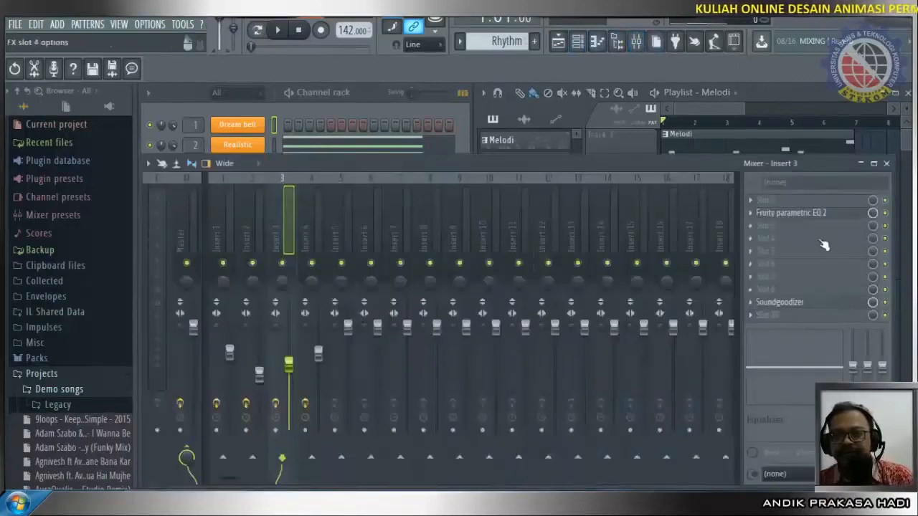
{"action": "scroll", "coordinate": [820, 232], "scroll_direction": "up", "scroll_amount": 5}
{"action": "scroll", "coordinate": [805, 318], "scroll_direction": "up", "scroll_amount": 10}
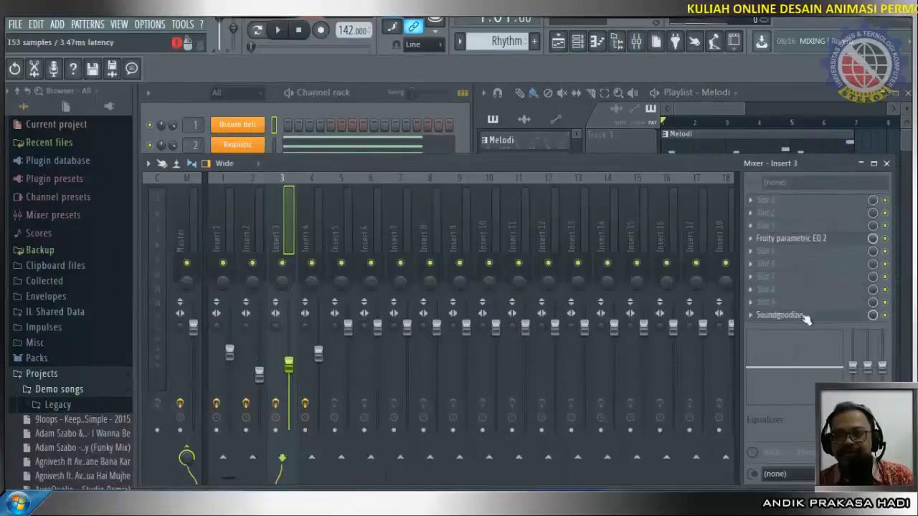
{"action": "scroll", "coordinate": [804, 319], "scroll_direction": "up", "scroll_amount": 5}
{"action": "scroll", "coordinate": [805, 203], "scroll_direction": "up", "scroll_amount": 3}
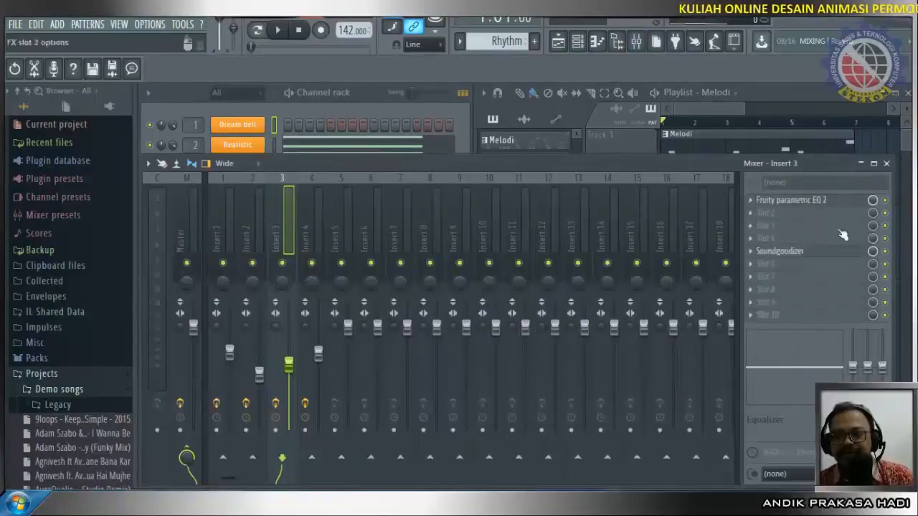
{"action": "scroll", "coordinate": [803, 250], "scroll_direction": "up", "scroll_amount": 4}
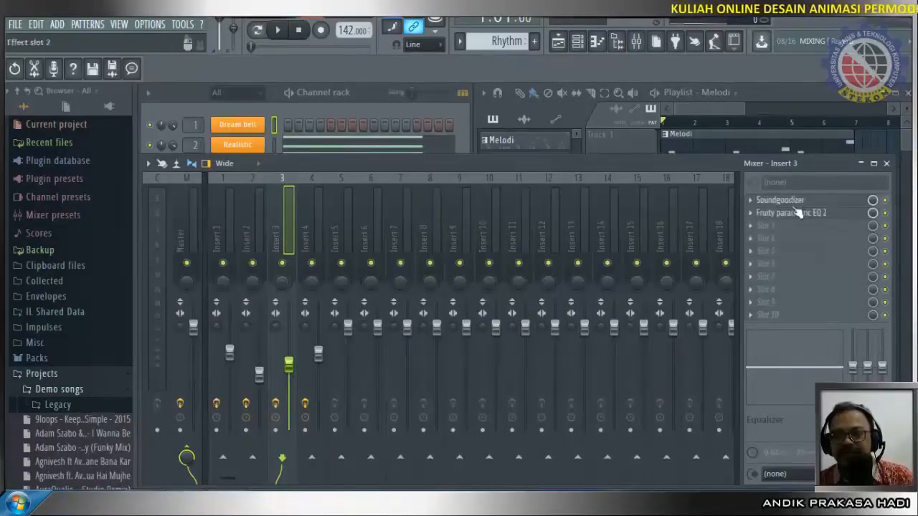
{"action": "scroll", "coordinate": [802, 204], "scroll_direction": "up", "scroll_amount": 1}
{"action": "scroll", "coordinate": [803, 315], "scroll_direction": "down", "scroll_amount": 1}
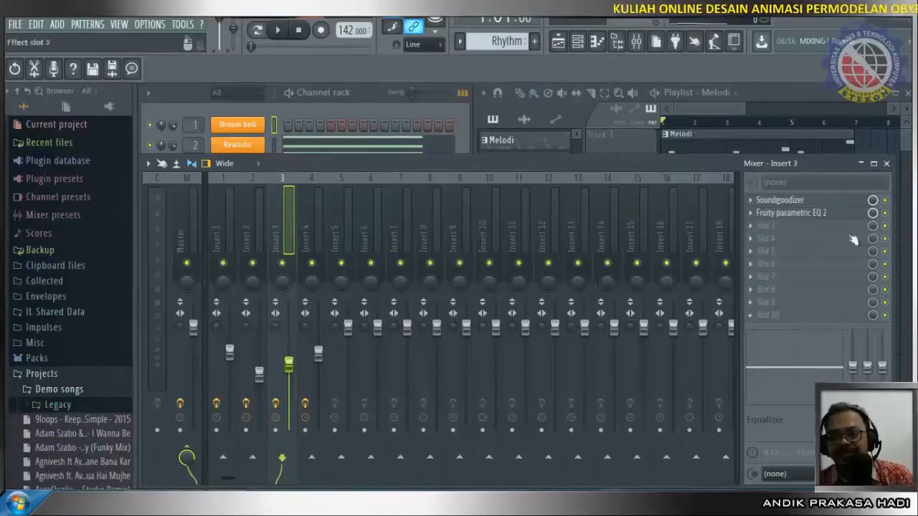
Make the mixer window taller and review the effect chains of Insert 2 and Insert 1.
{"action": "left_click_drag", "start_coordinate": [828, 157], "coordinate": [822, 124]}
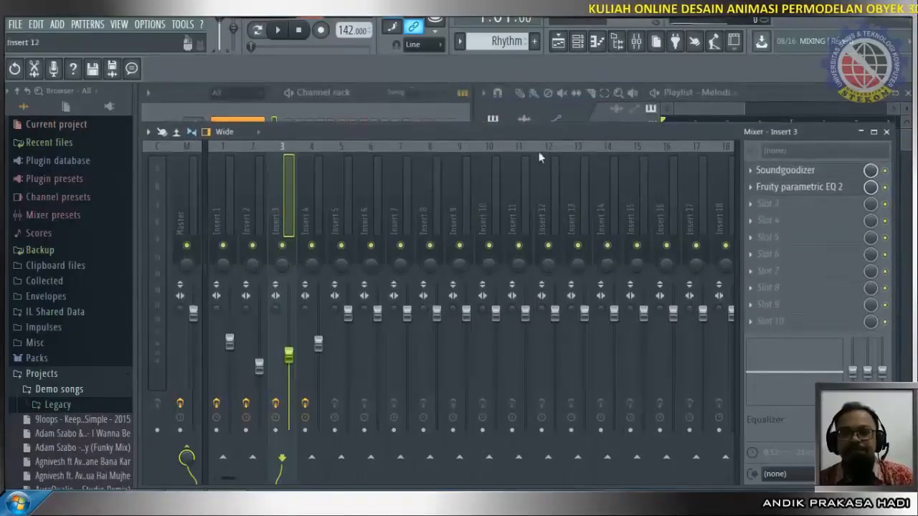
{"action": "left_click", "coordinate": [247, 228]}
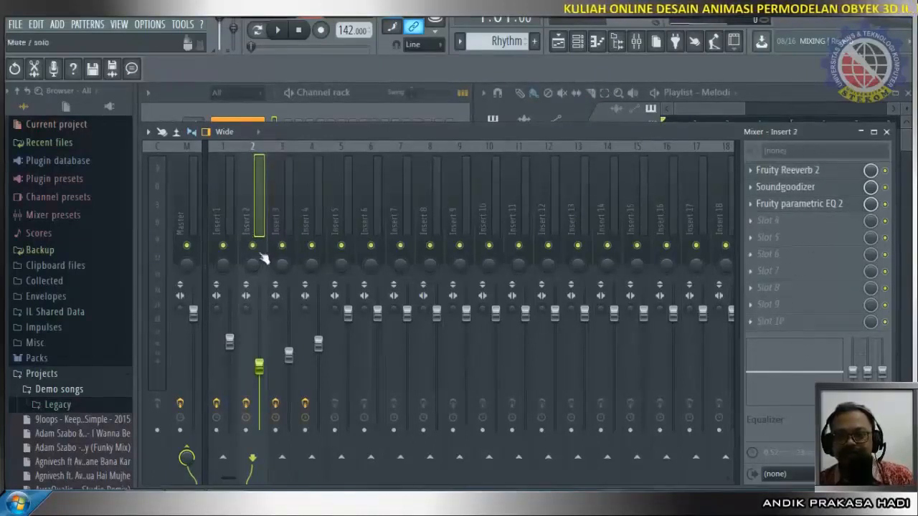
{"action": "left_click", "coordinate": [225, 228]}
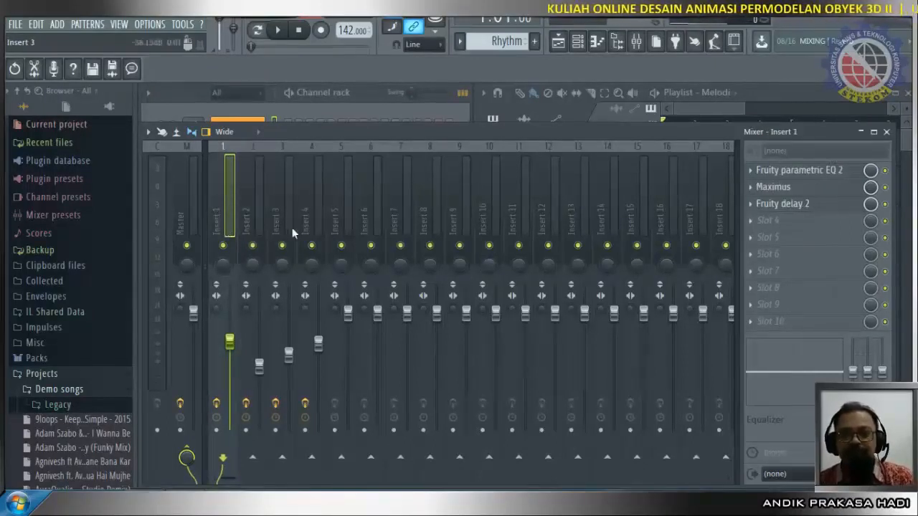
Load Fruity Limiter into slot 4 of Insert 1 and play the song briefly to watch the limiter's response.
{"action": "left_click", "coordinate": [793, 229]}
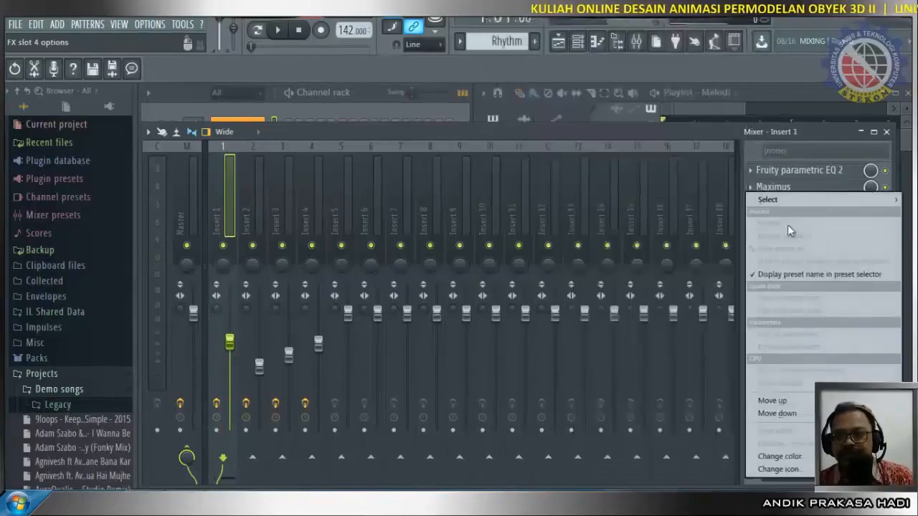
{"action": "mouse_move", "coordinate": [783, 208]}
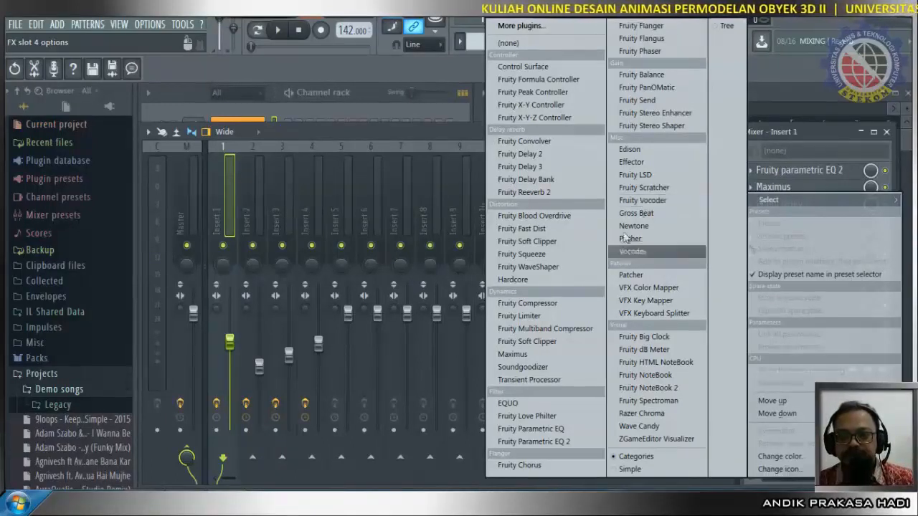
{"action": "left_click", "coordinate": [552, 322]}
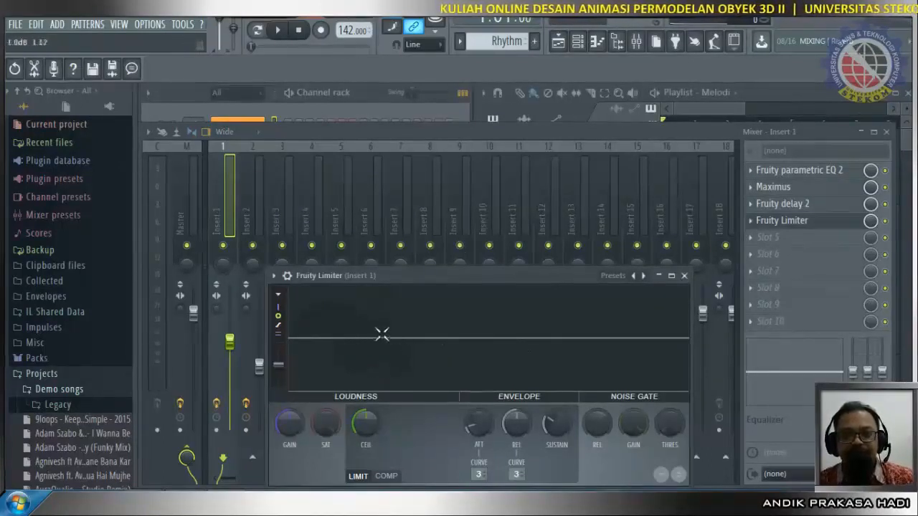
{"action": "left_click", "coordinate": [278, 30]}
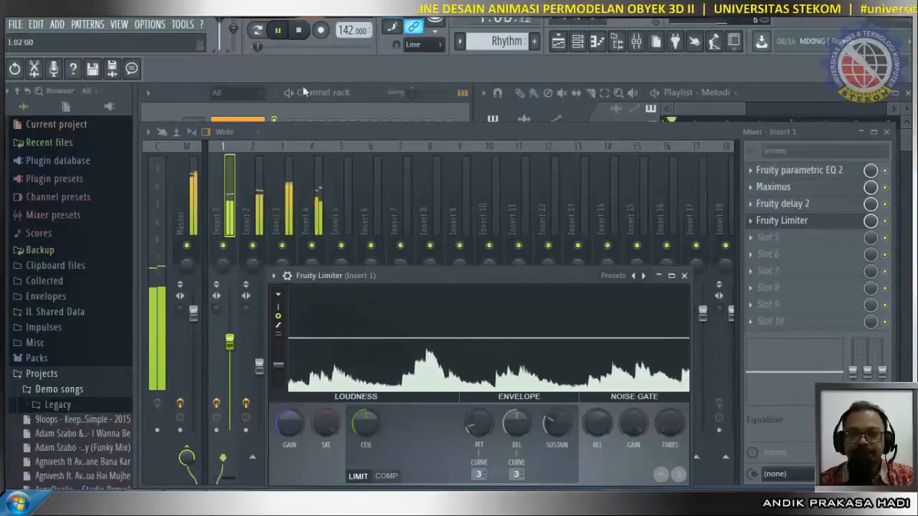
{"action": "left_click", "coordinate": [299, 31]}
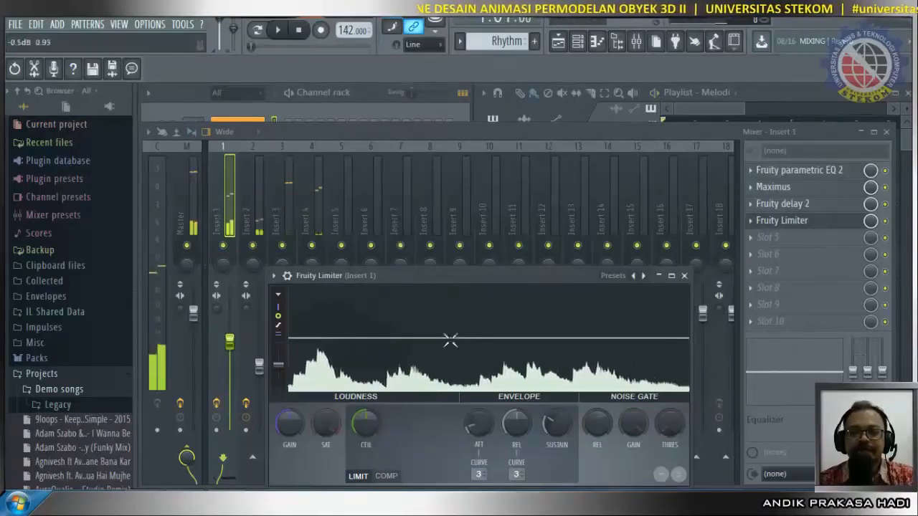
{"action": "left_click", "coordinate": [684, 275]}
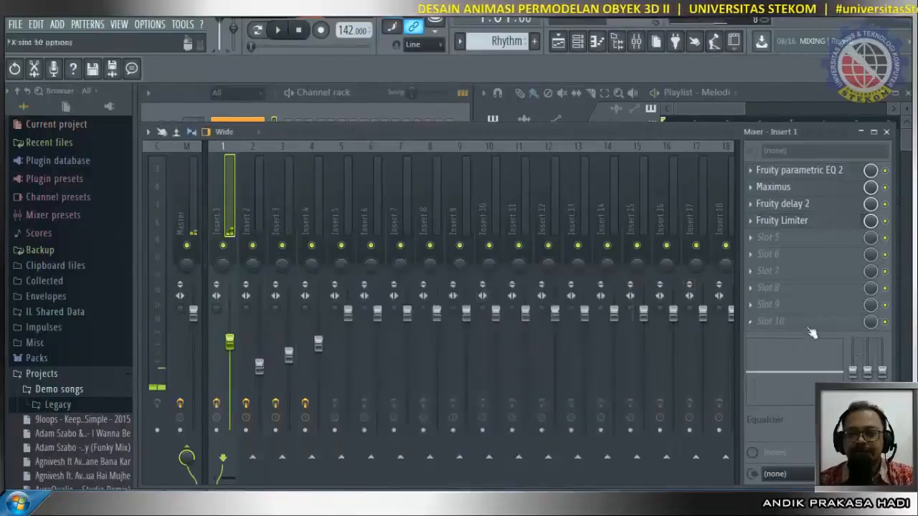
Check the effect chains of Inserts 2 to 4 and load Fruity Limiter into slot 4 of Insert 2.
{"action": "left_click", "coordinate": [259, 212]}
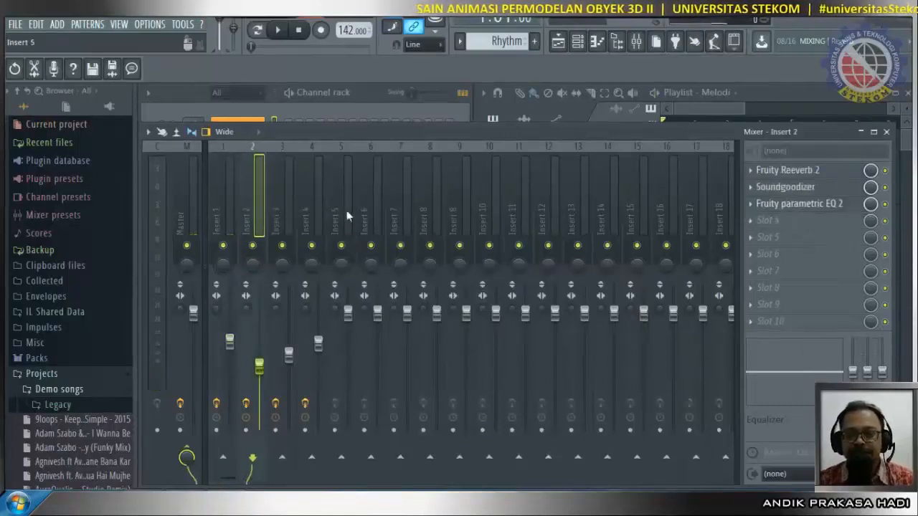
{"action": "left_click", "coordinate": [286, 206]}
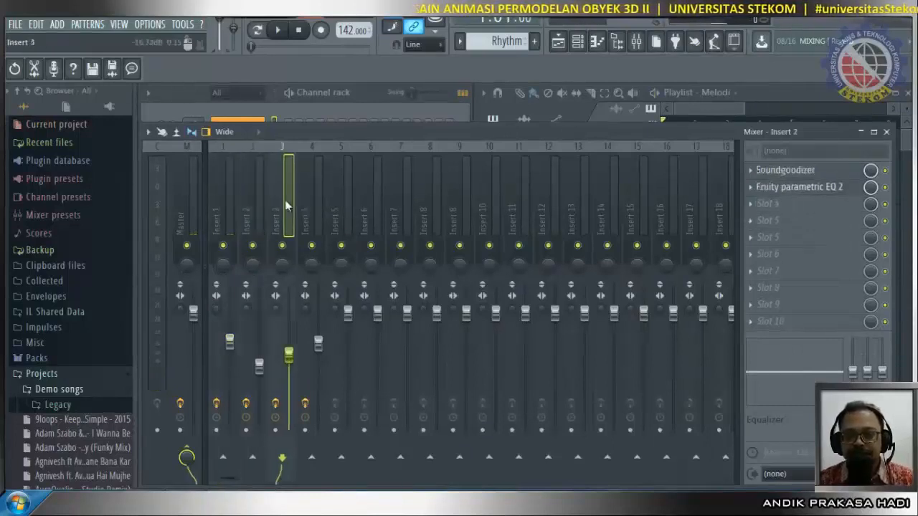
{"action": "right_click", "coordinate": [321, 204]}
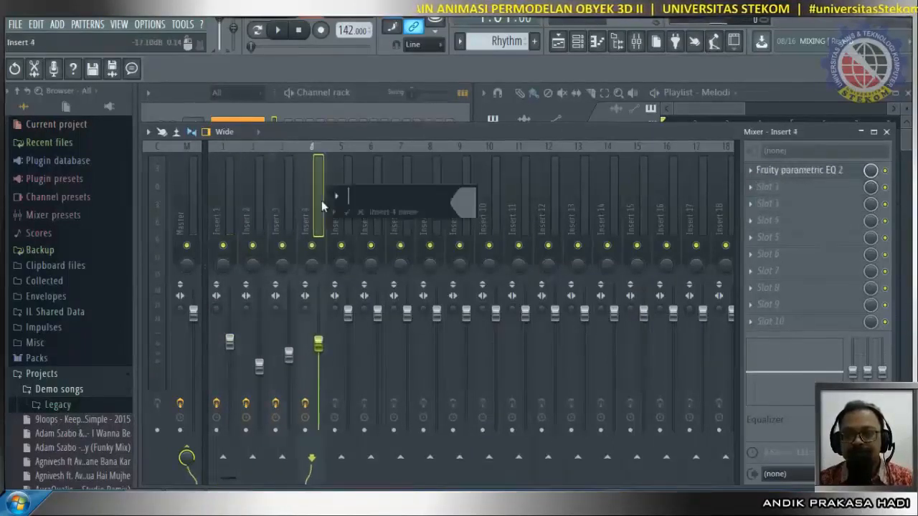
{"action": "left_click", "coordinate": [259, 203]}
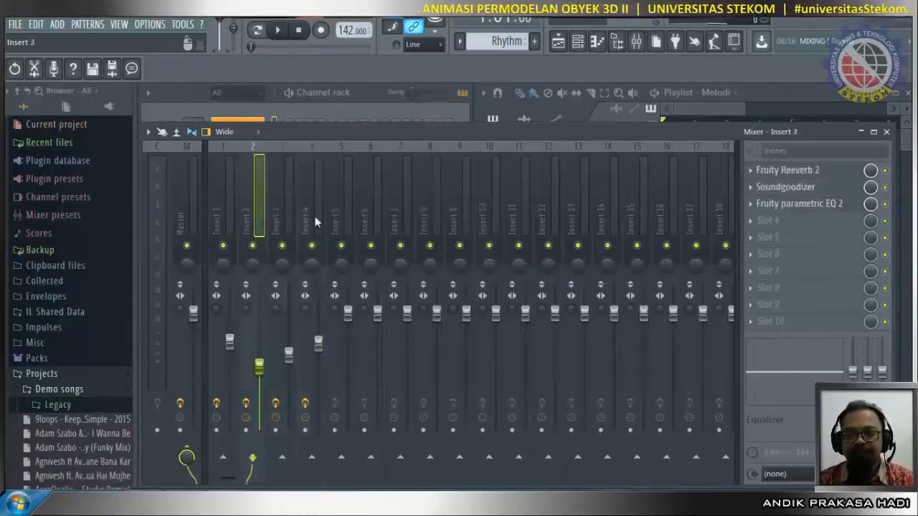
{"action": "left_click", "coordinate": [841, 222]}
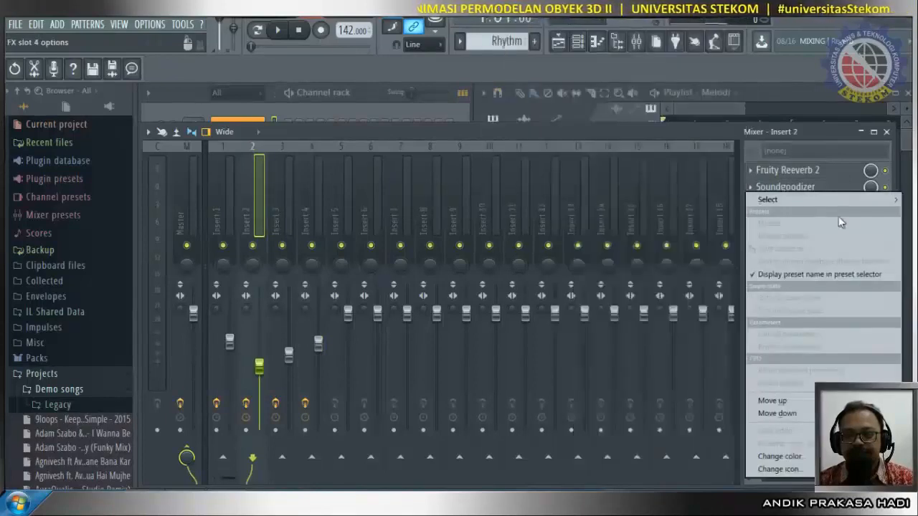
{"action": "mouse_move", "coordinate": [771, 201]}
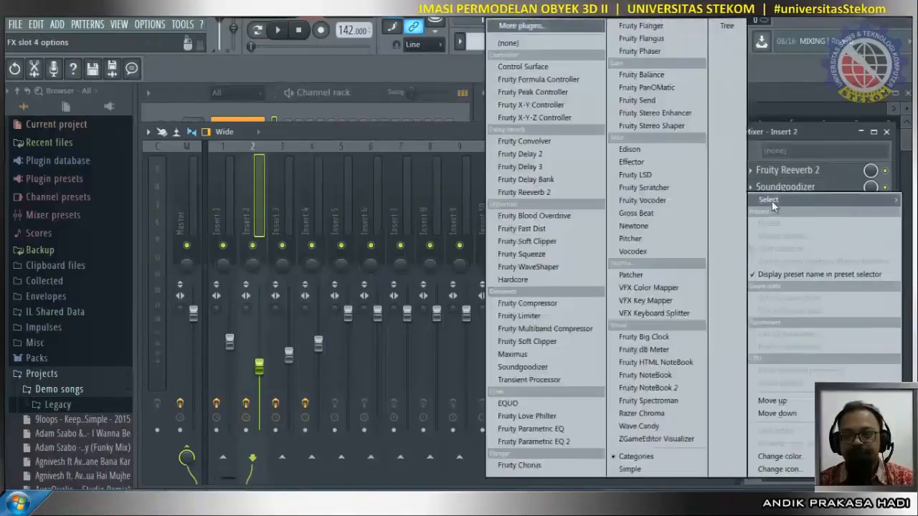
{"action": "left_click", "coordinate": [532, 314]}
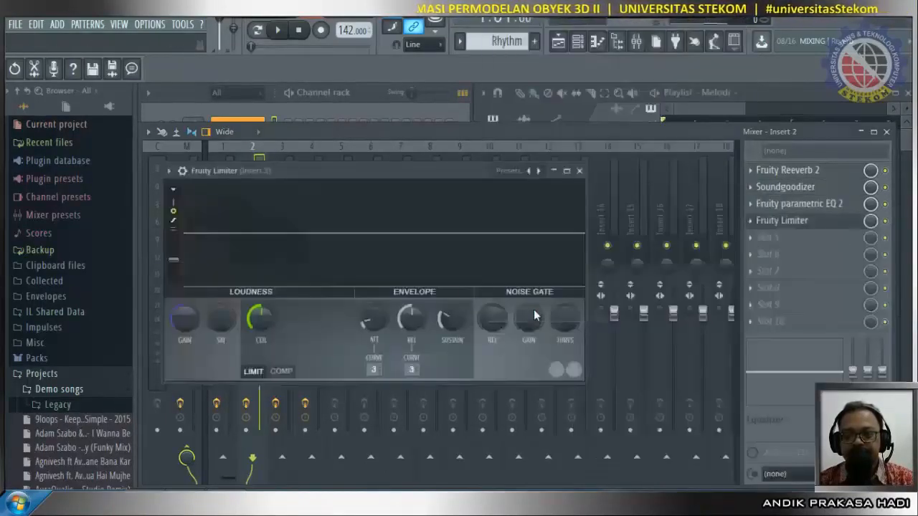
{"action": "left_click", "coordinate": [579, 172]}
Add Fruity Limiter to Insert 3 in slot 3, after Fruity Parametric EQ 2, and close its plugin window.
{"action": "left_click", "coordinate": [287, 214]}
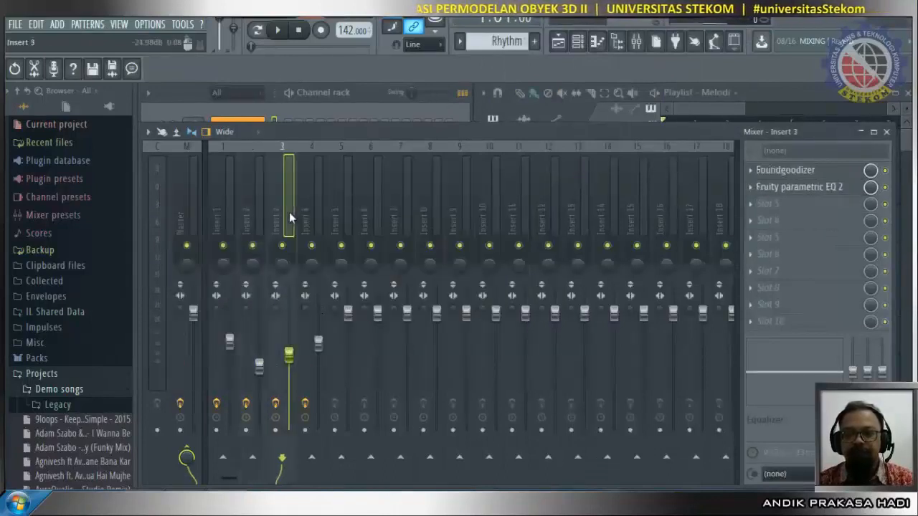
{"action": "left_click", "coordinate": [790, 205]}
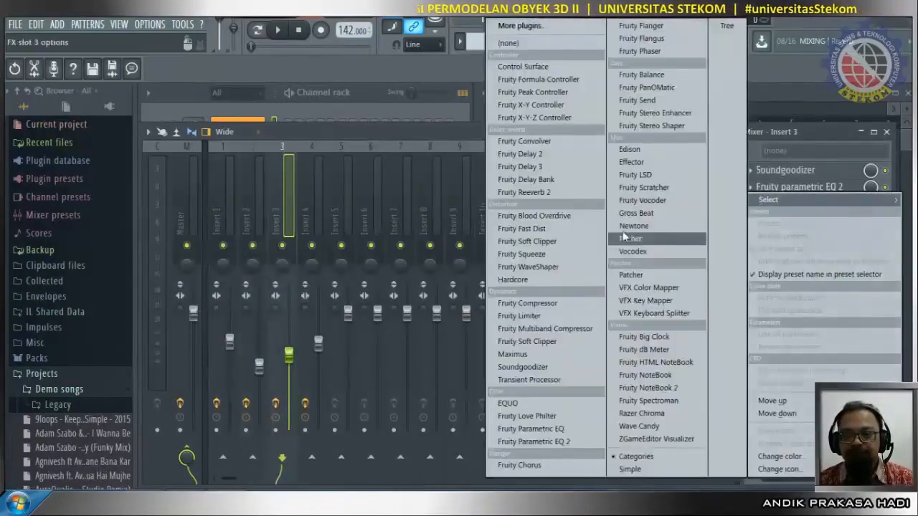
{"action": "left_click", "coordinate": [545, 318]}
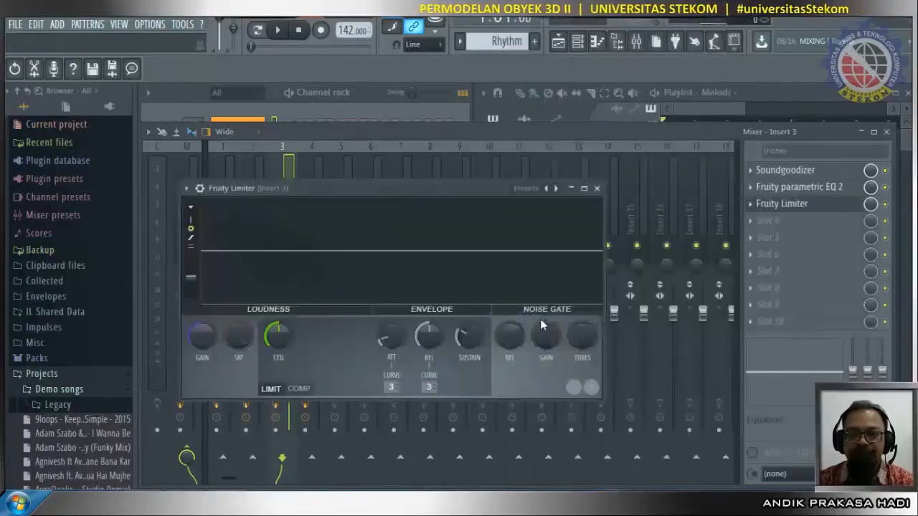
{"action": "left_click", "coordinate": [598, 189]}
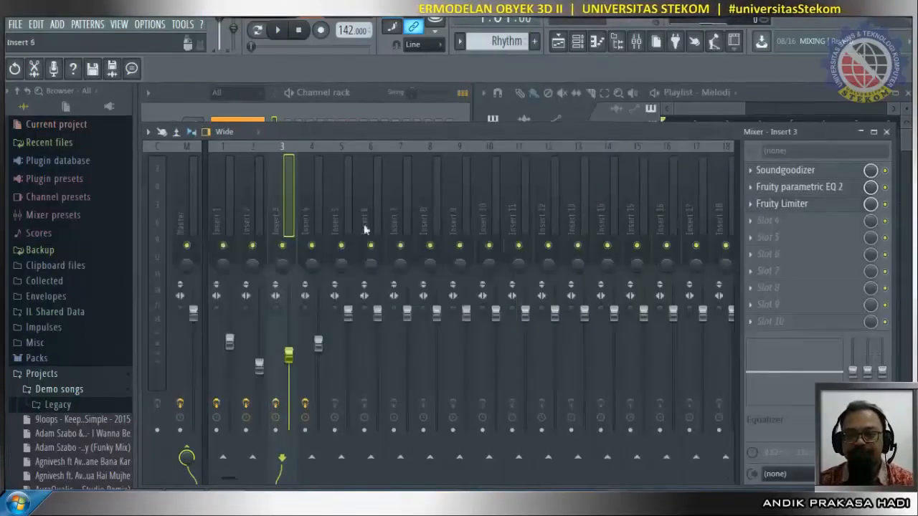
Place Fruity Limiter in slot 2 of Insert 4 and close the plugin window.
{"action": "left_click", "coordinate": [321, 220]}
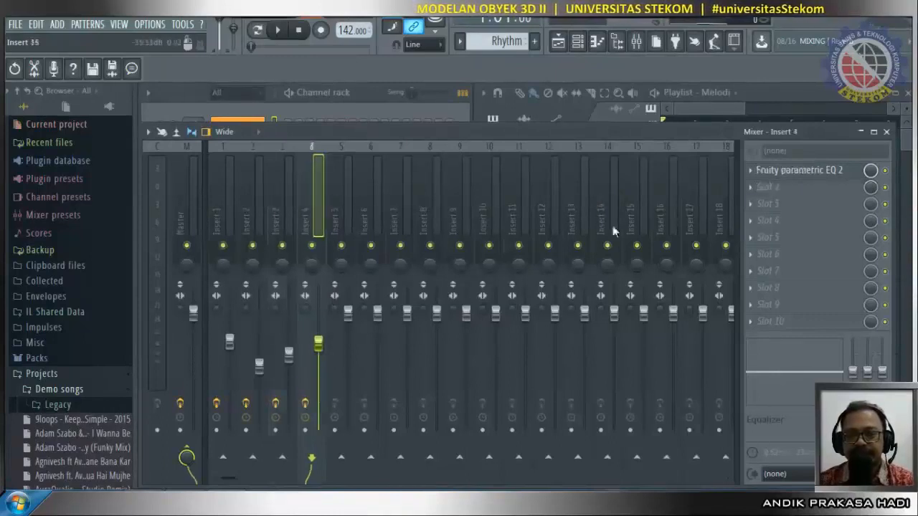
{"action": "left_click", "coordinate": [781, 189]}
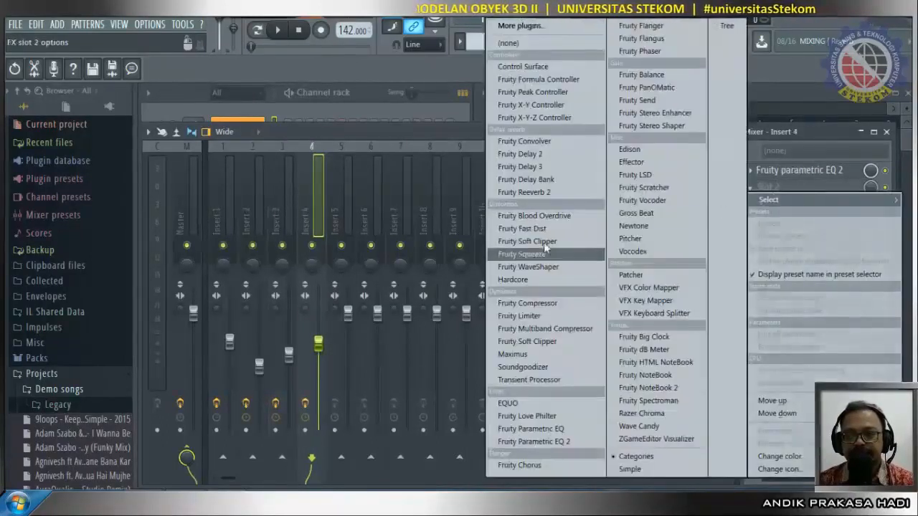
{"action": "left_click", "coordinate": [533, 316]}
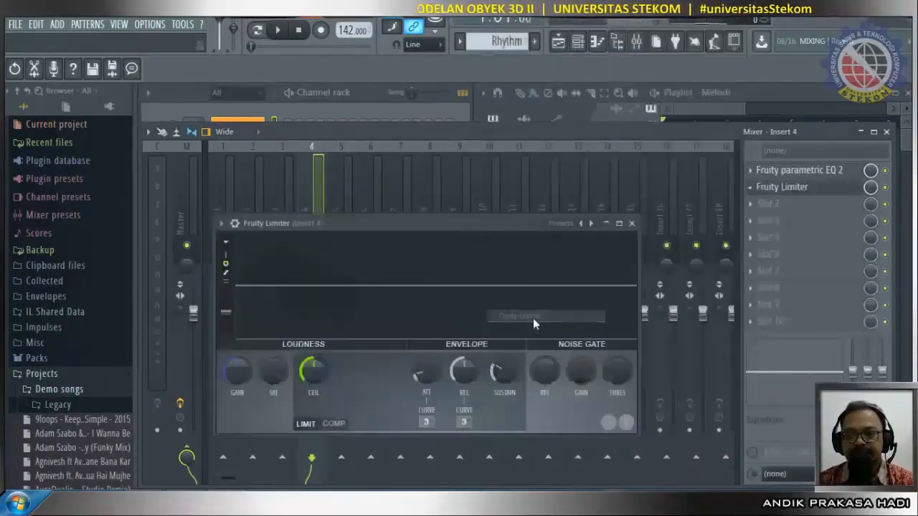
{"action": "left_click", "coordinate": [631, 224]}
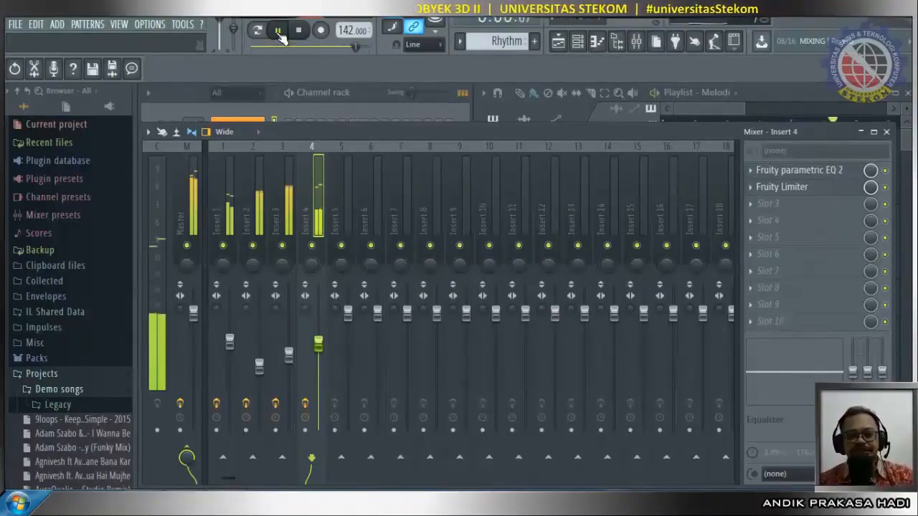
Raise Insert 1's volume fader slightly while the song plays, and stop playback.
{"action": "left_click_drag", "start_coordinate": [229, 342], "coordinate": [230, 337]}
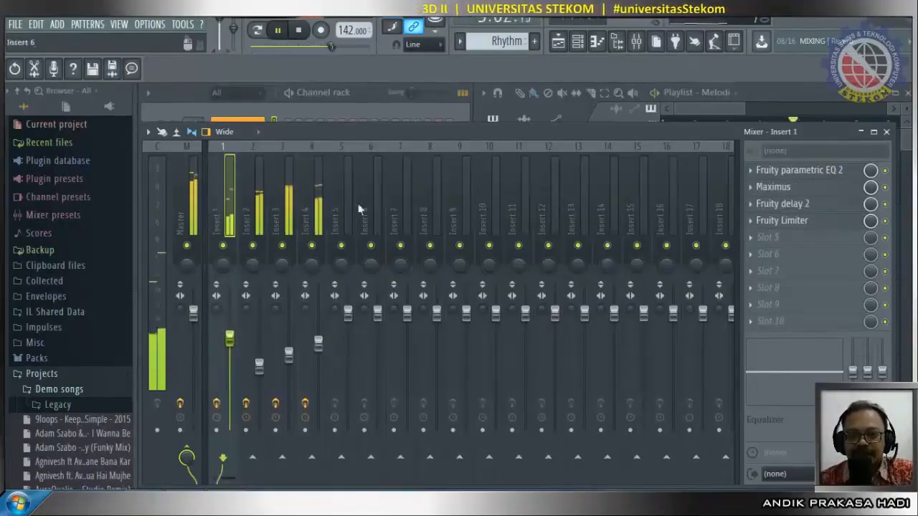
{"action": "left_click", "coordinate": [304, 34]}
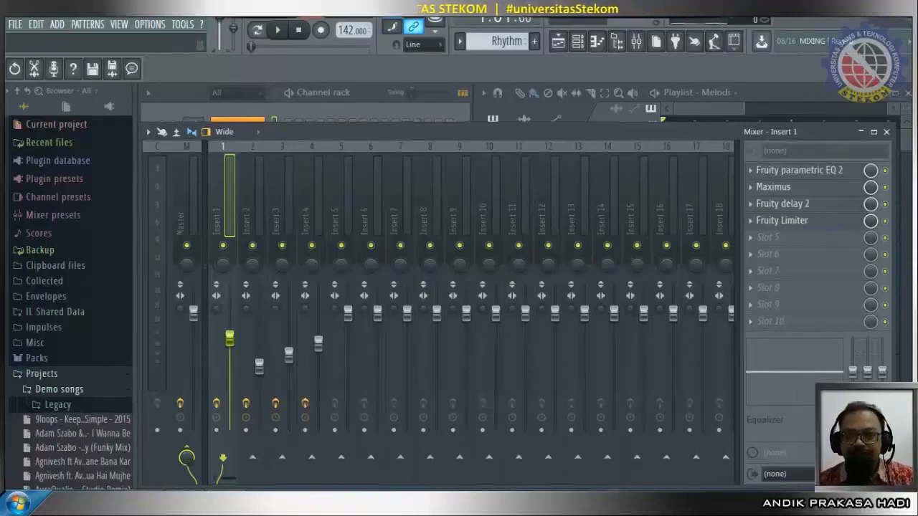
Close the playlist and mixer, toggle the channel rack off and on, and show the playlist beside it again.
{"action": "left_click", "coordinate": [907, 94]}
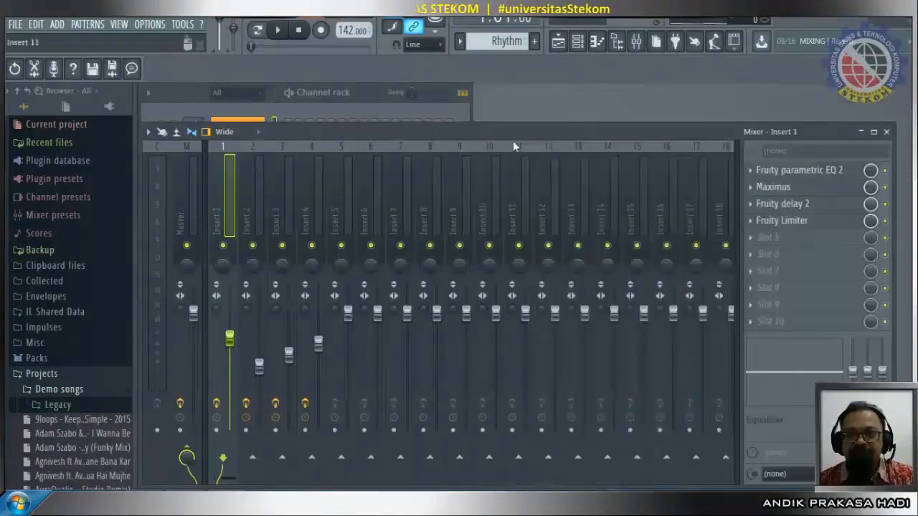
{"action": "left_click", "coordinate": [886, 132]}
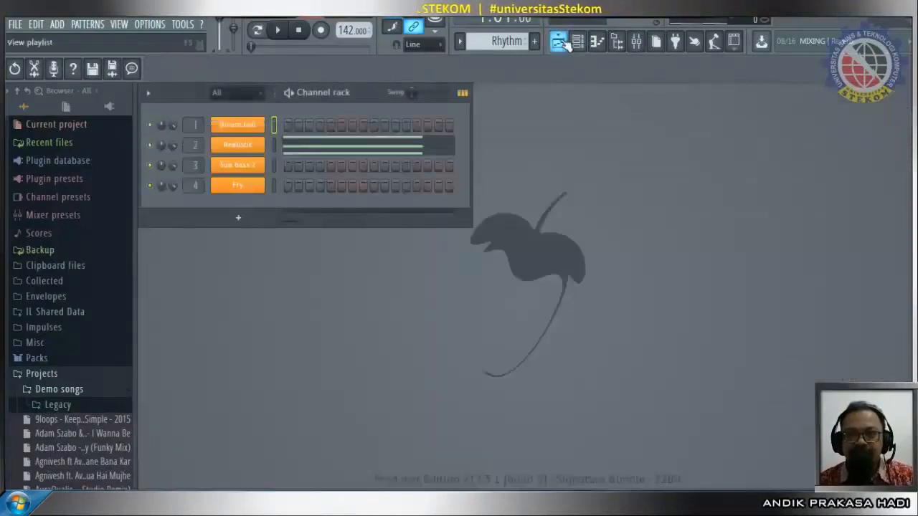
{"action": "left_click", "coordinate": [576, 42]}
{"action": "left_click", "coordinate": [576, 43]}
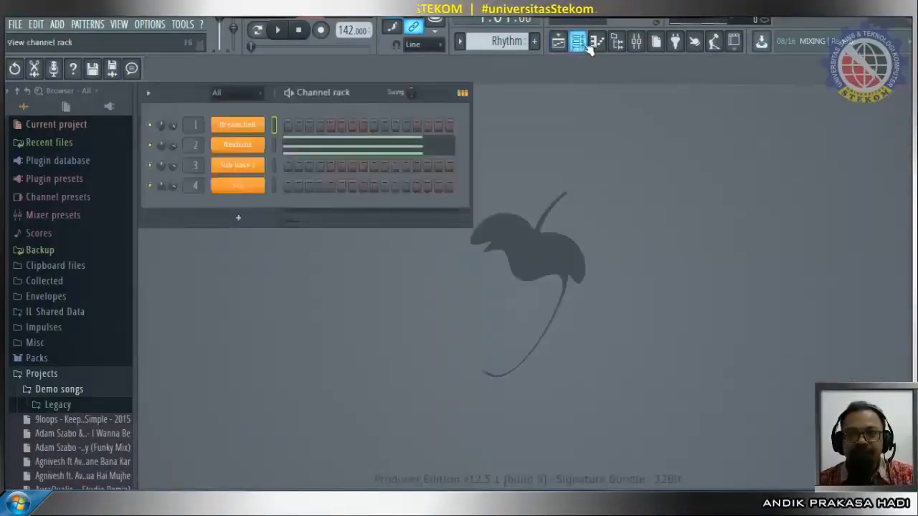
{"action": "left_click", "coordinate": [560, 43]}
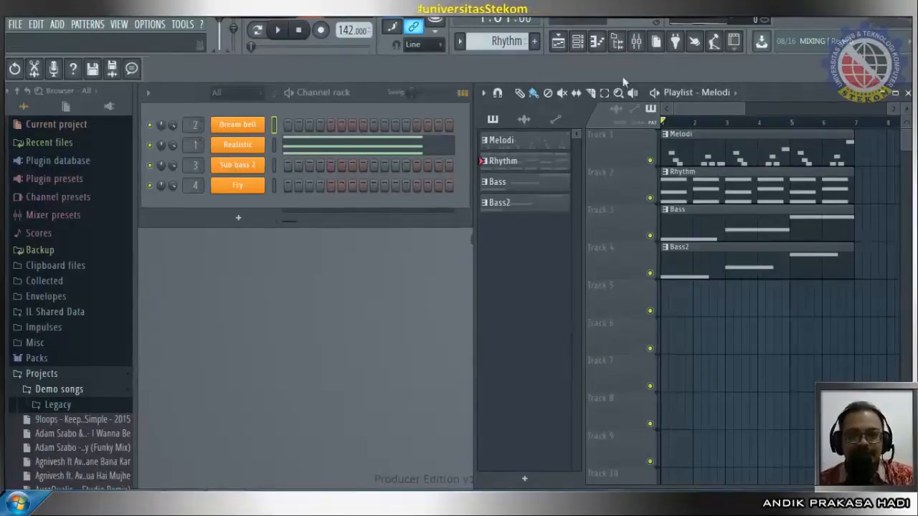
Play the song with Inserts 1, 3 and 4 muted in the mixer, and unmute them one by one to compare.
{"action": "left_click", "coordinate": [636, 40]}
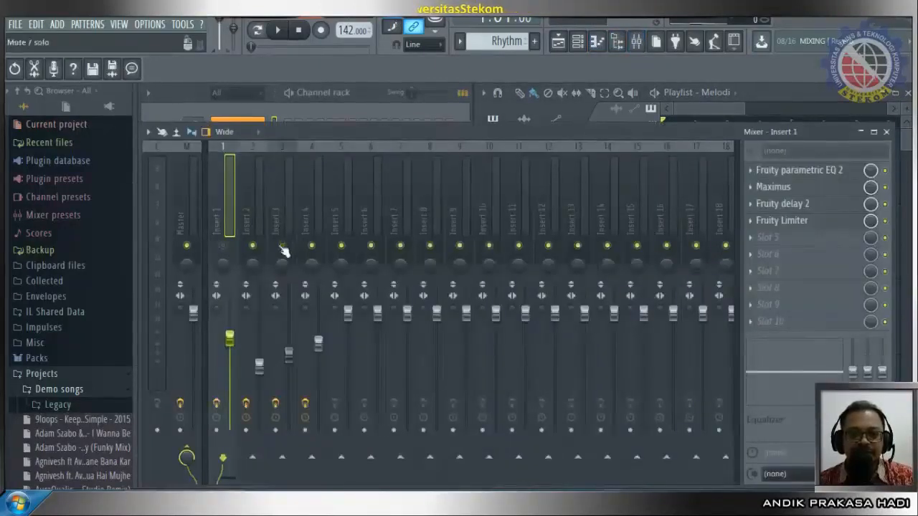
{"action": "left_click", "coordinate": [282, 38]}
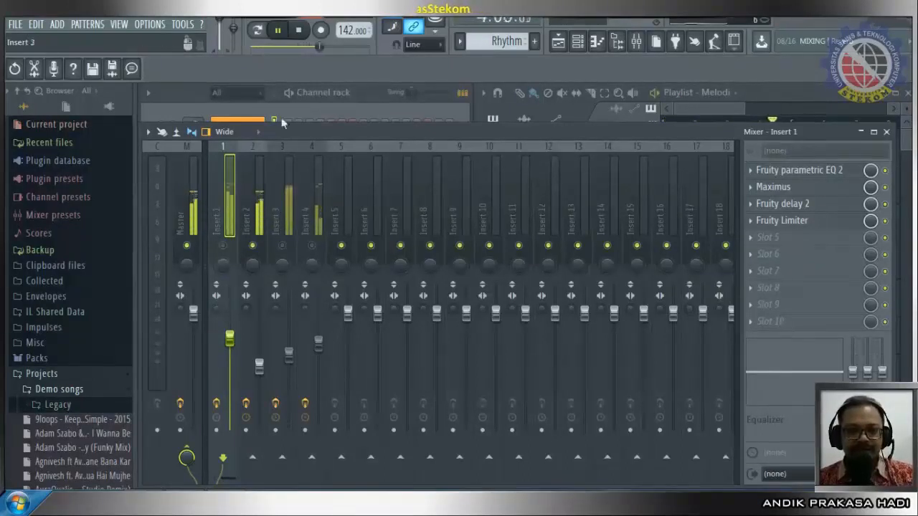
{"action": "left_click", "coordinate": [223, 246]}
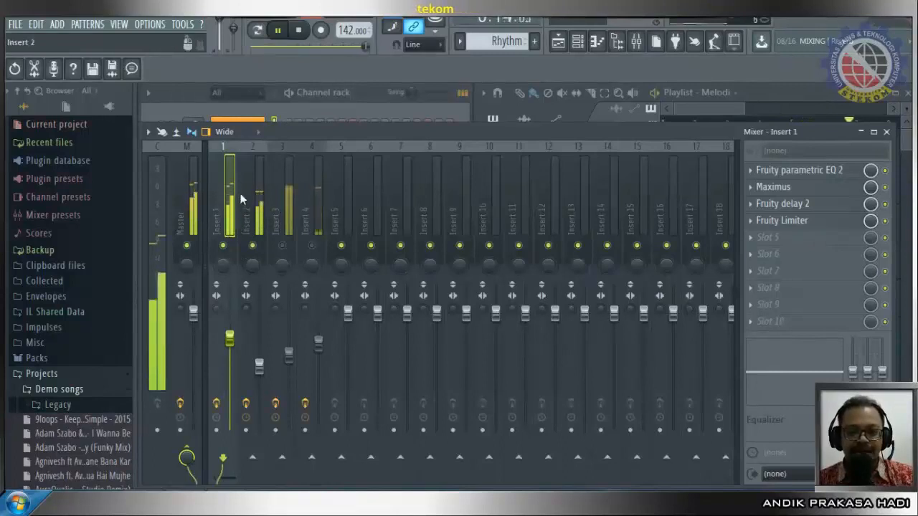
{"action": "left_click", "coordinate": [282, 247]}
{"action": "left_click", "coordinate": [311, 247]}
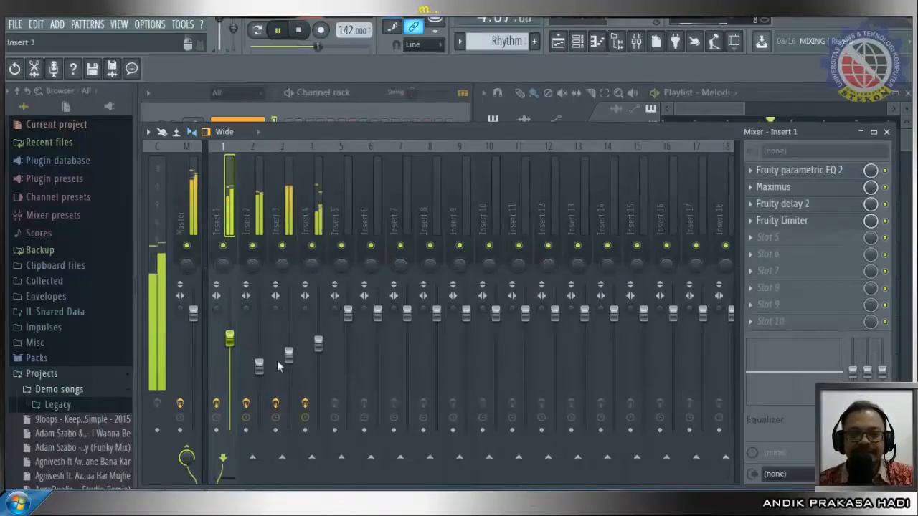
Raise Insert 2's volume fader to about -10.5 dB and close the mixer.
{"action": "left_click_drag", "start_coordinate": [259, 366], "coordinate": [260, 363]}
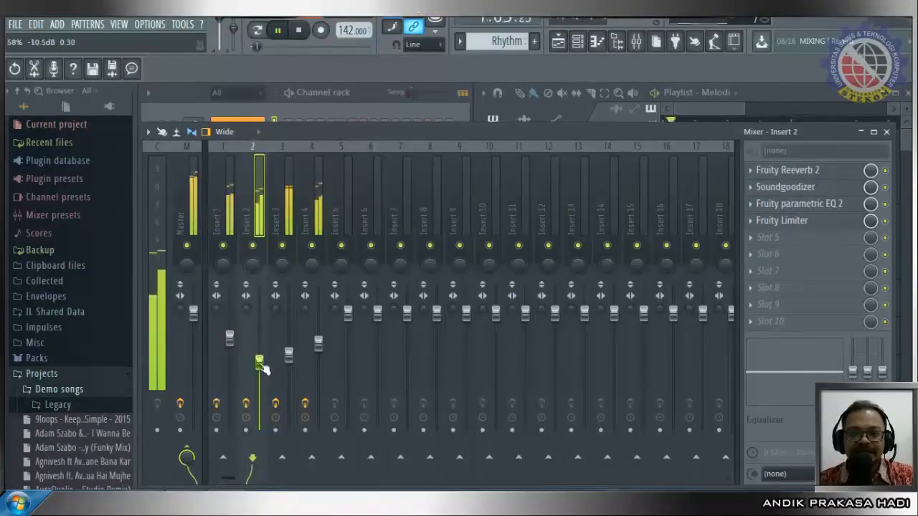
{"action": "left_click", "coordinate": [886, 132]}
Pause the song, resume playback to listen to the finished mix, and stop it.
{"action": "left_click", "coordinate": [278, 31]}
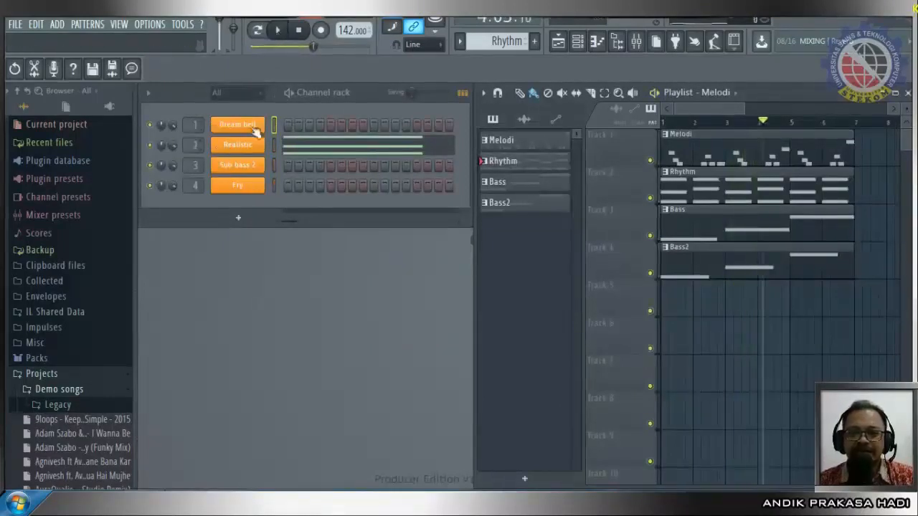
{"action": "left_click", "coordinate": [277, 32]}
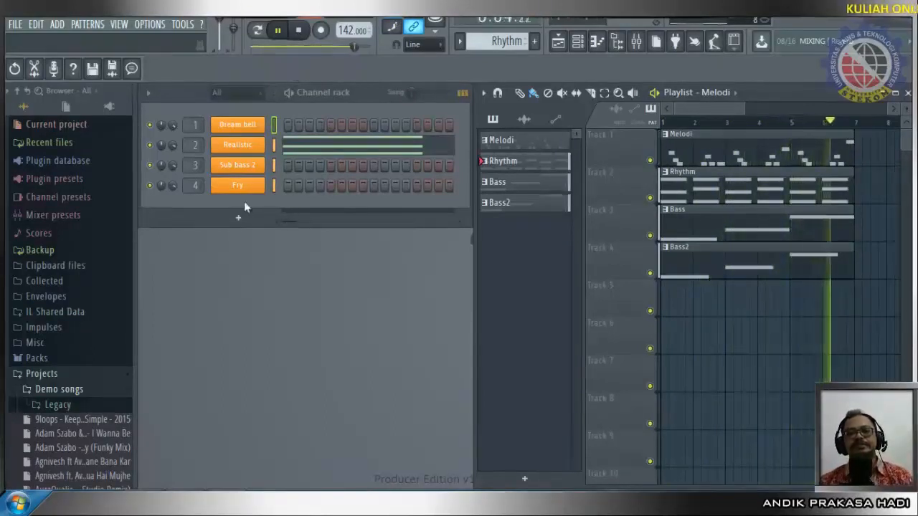
{"action": "left_click", "coordinate": [300, 32]}
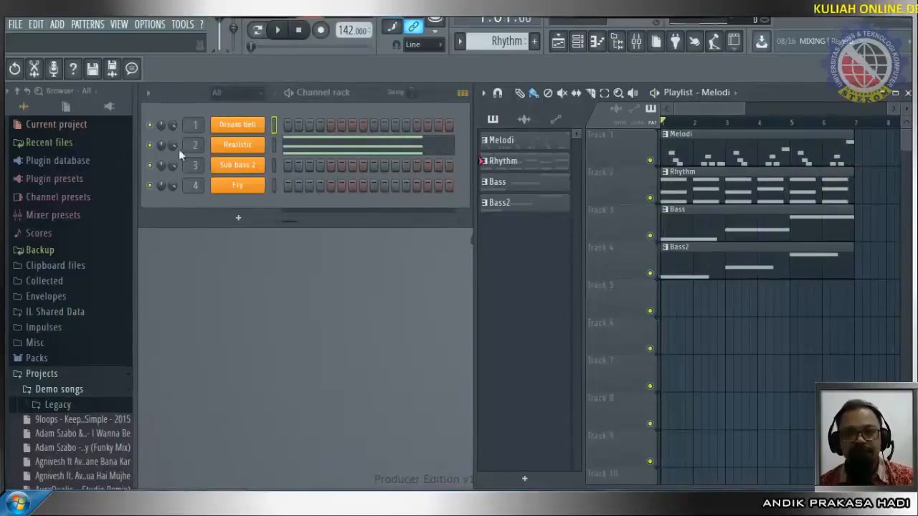
Reset the channel volumes of Dream bell, Realistic, Sub bass 2 and Fry to their defaults.
{"action": "left_click_drag", "start_coordinate": [173, 126], "coordinate": [173, 116]}
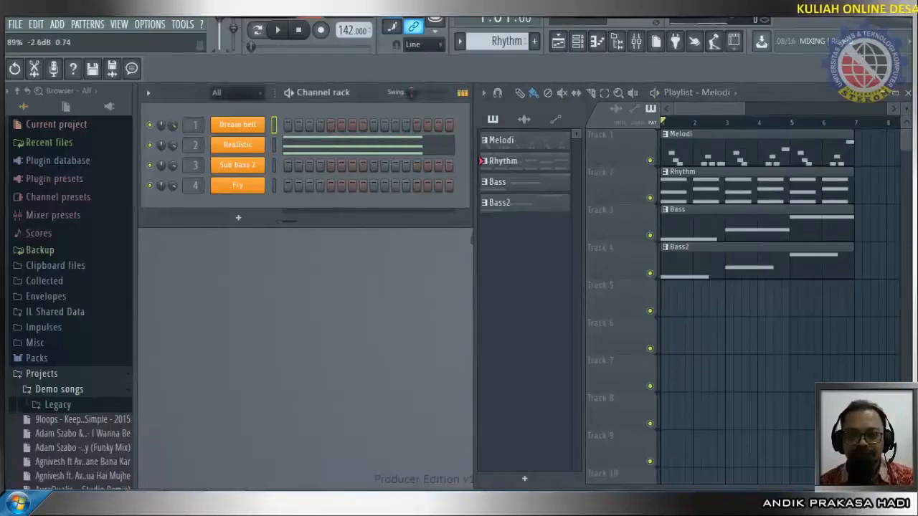
{"action": "right_click", "coordinate": [176, 127]}
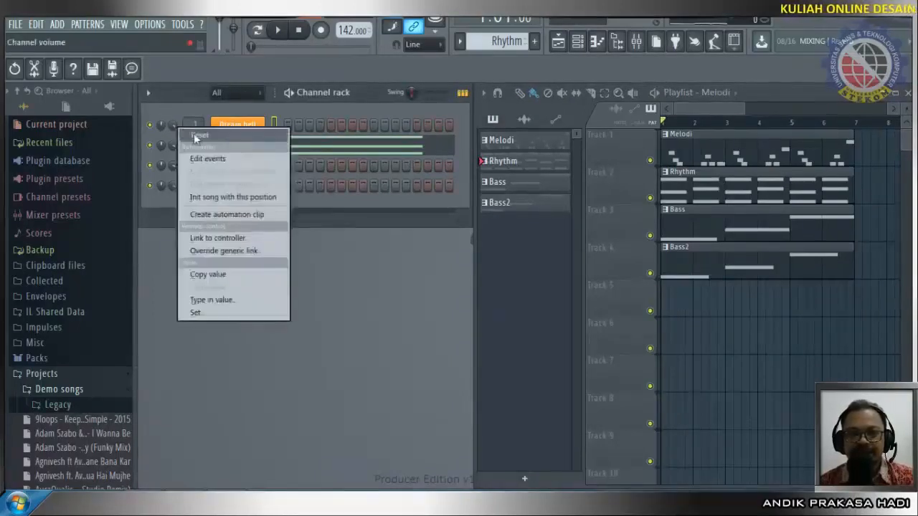
{"action": "left_click", "coordinate": [198, 136]}
{"action": "right_click", "coordinate": [172, 146]}
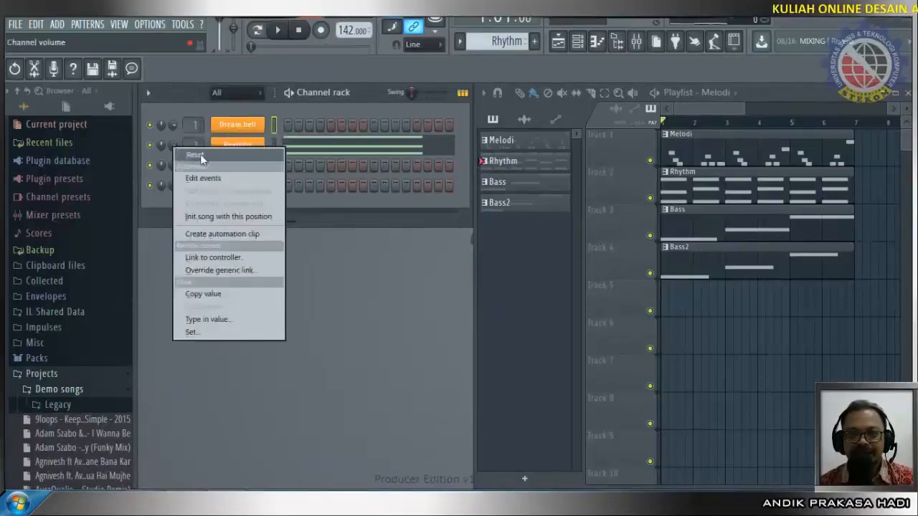
{"action": "left_click", "coordinate": [200, 154]}
{"action": "right_click", "coordinate": [173, 166]}
{"action": "left_click", "coordinate": [201, 174]}
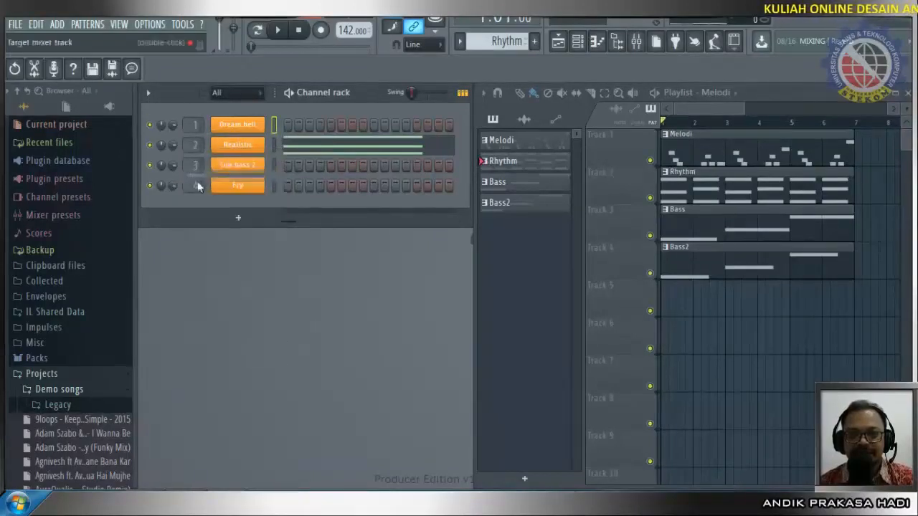
{"action": "right_click", "coordinate": [175, 187]}
{"action": "left_click", "coordinate": [200, 192]}
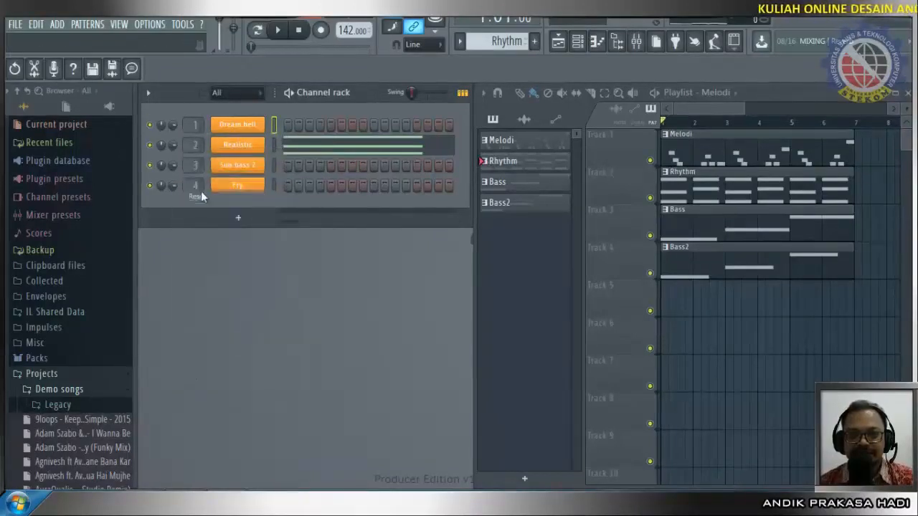
While the song plays, set Insert 1's fader to about -4.1 dB and lower Inserts 2 and 3 slightly; close the mixer and stop playback.
{"action": "left_click", "coordinate": [279, 31]}
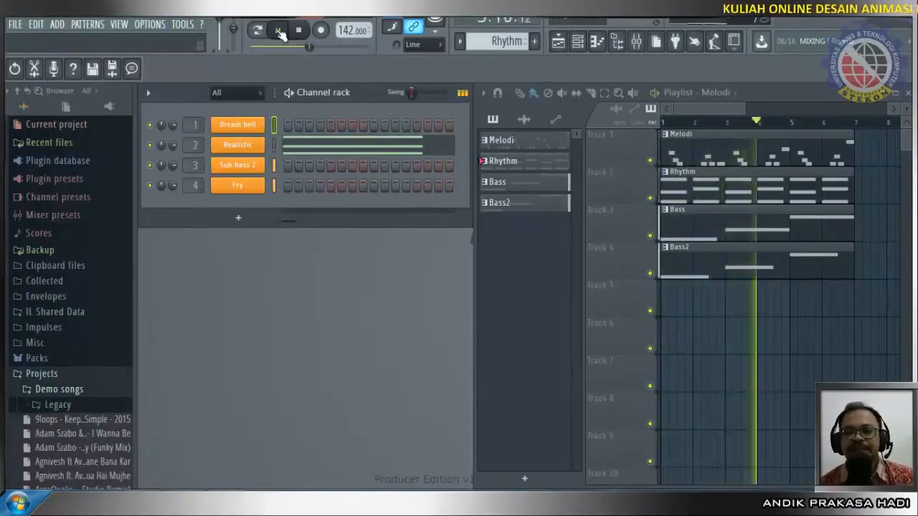
{"action": "left_click", "coordinate": [636, 41]}
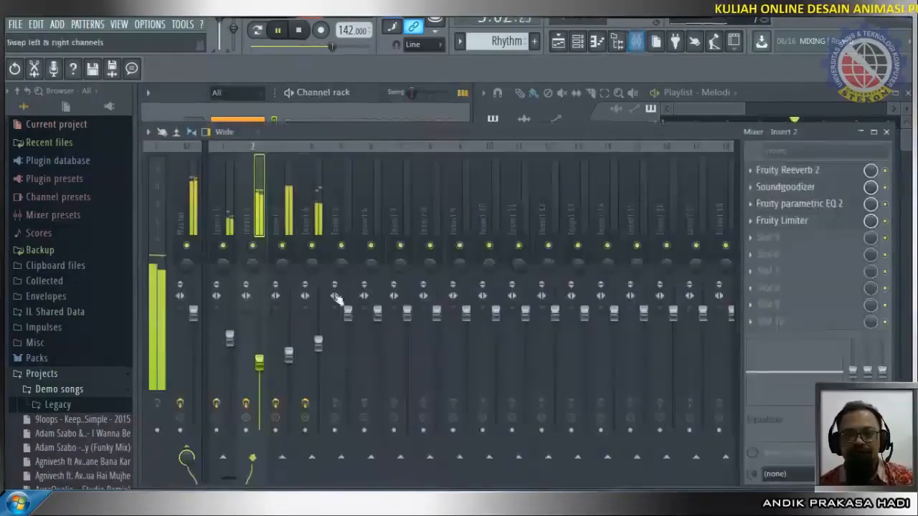
{"action": "left_click", "coordinate": [230, 337]}
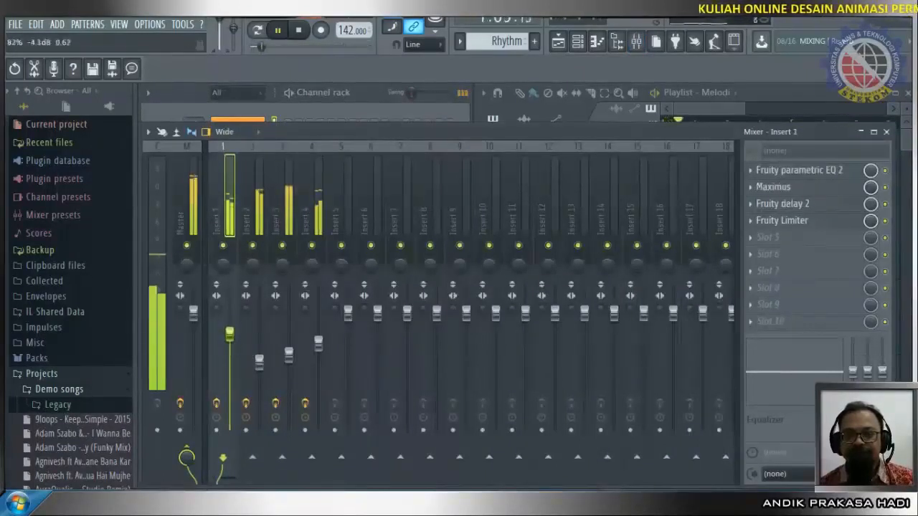
{"action": "left_click_drag", "start_coordinate": [260, 361], "coordinate": [259, 367]}
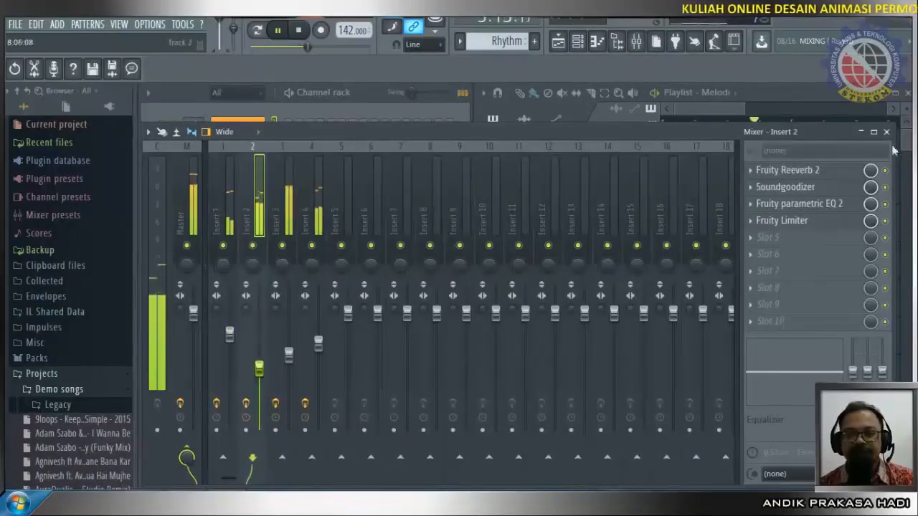
{"action": "left_click", "coordinate": [288, 354]}
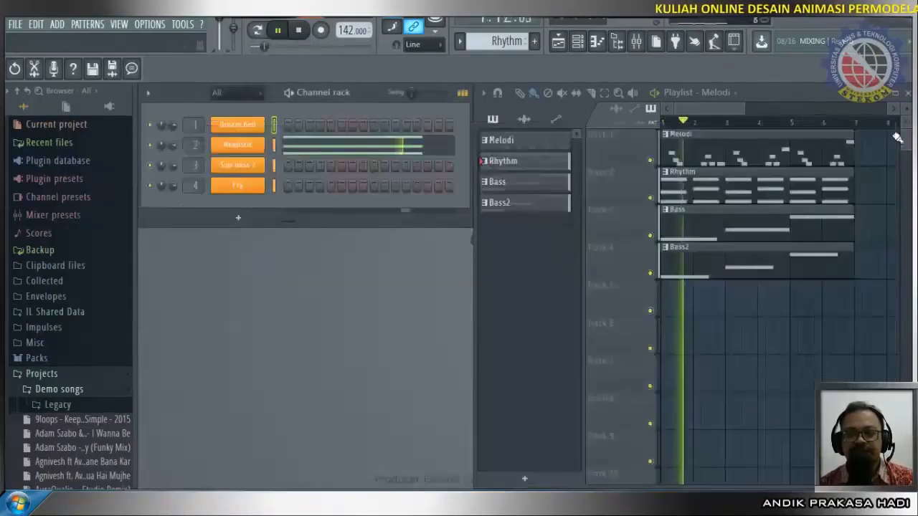
{"action": "left_click", "coordinate": [887, 133]}
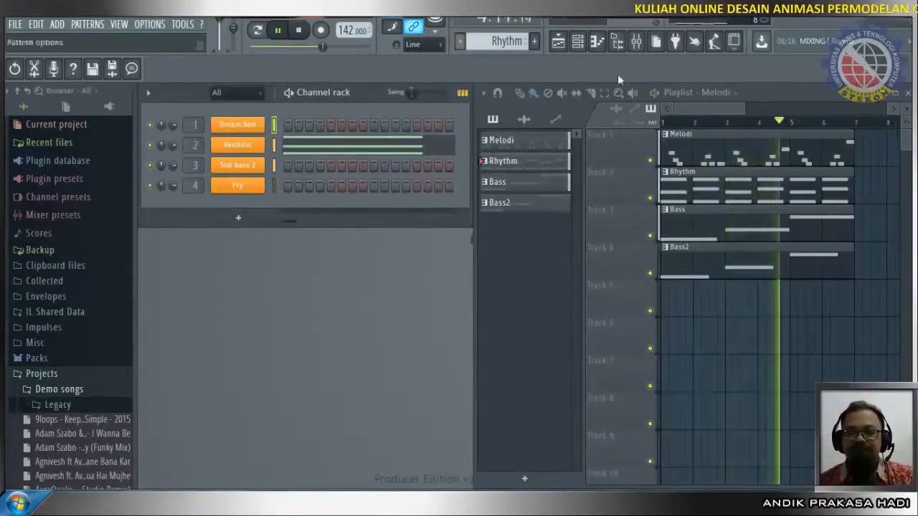
{"action": "left_click", "coordinate": [298, 33]}
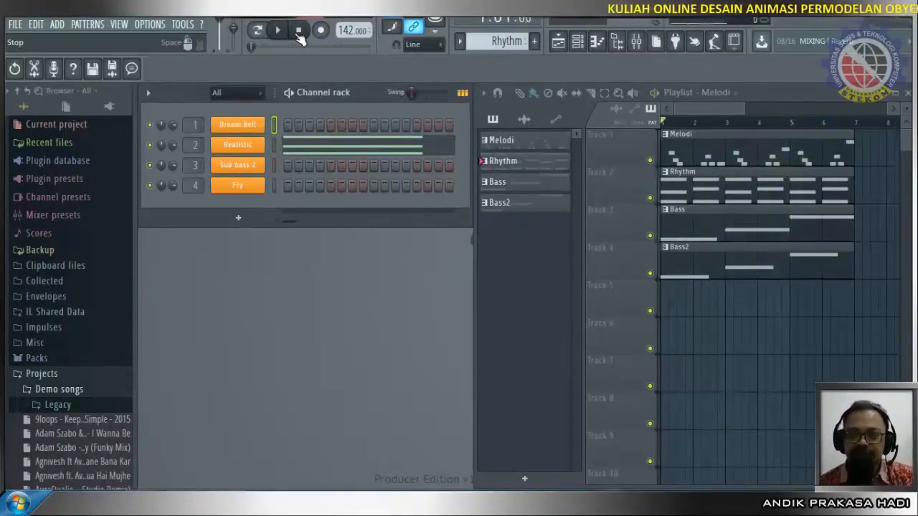
{"action": "left_click", "coordinate": [16, 25]}
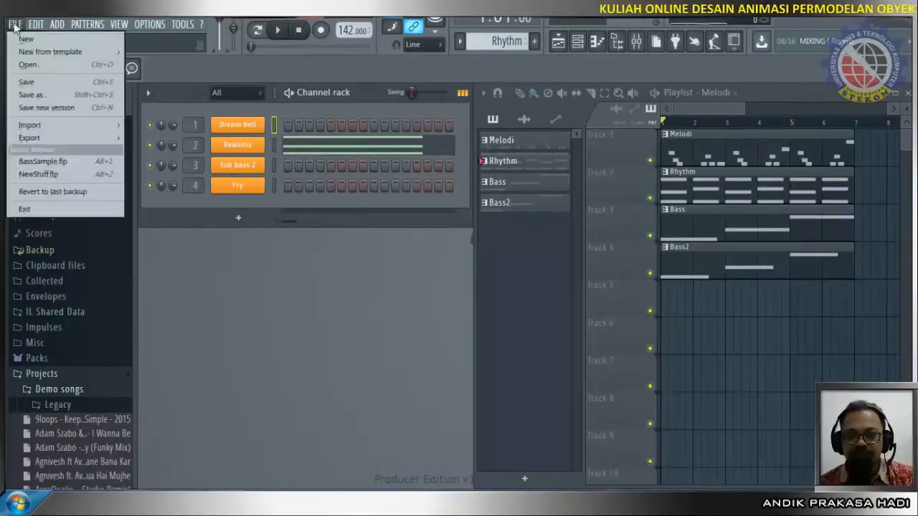
{"action": "mouse_move", "coordinate": [56, 135]}
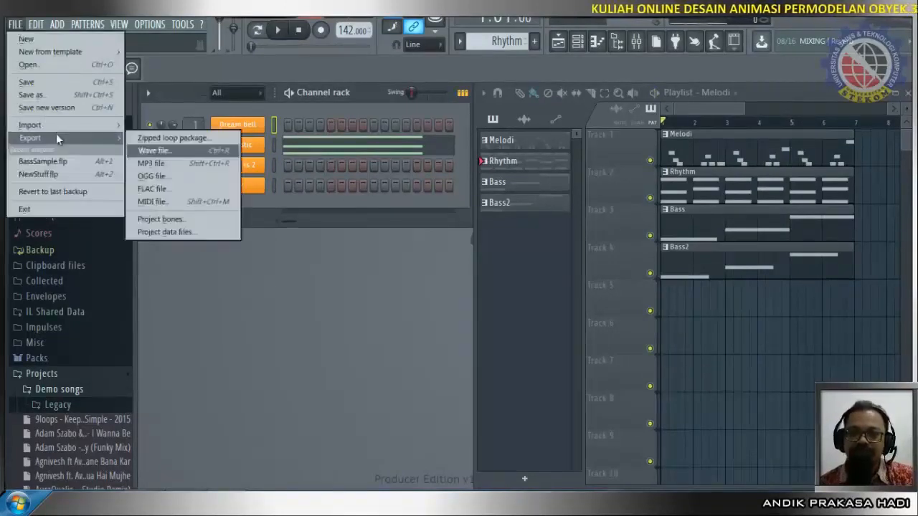
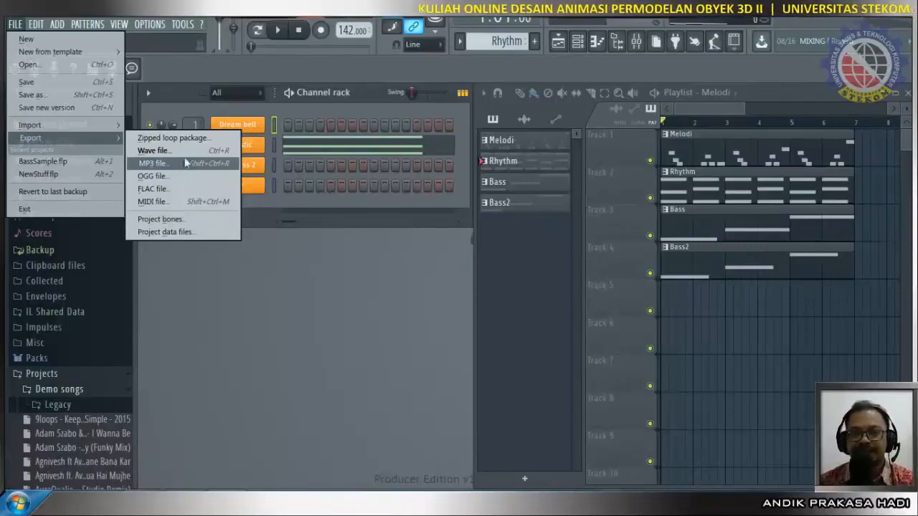
{"action": "left_click", "coordinate": [294, 57]}
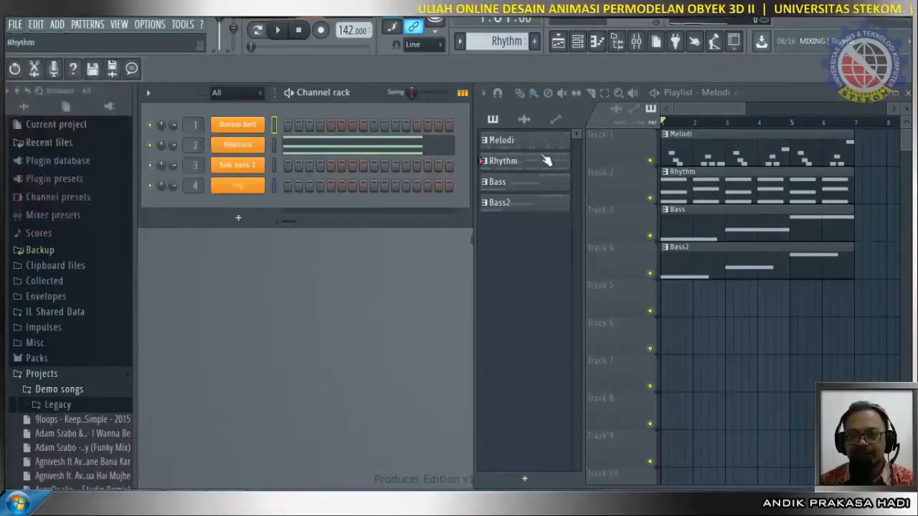
In the mixer, lower Insert 1's fader slightly, raise Insert 4's to about 78% and fine-tune Insert 3.
{"action": "left_click", "coordinate": [636, 41]}
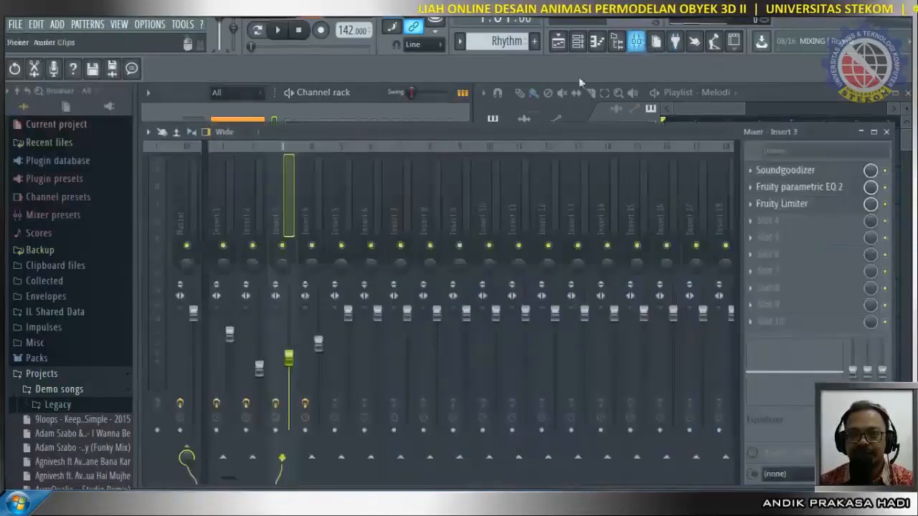
{"action": "left_click", "coordinate": [230, 335]}
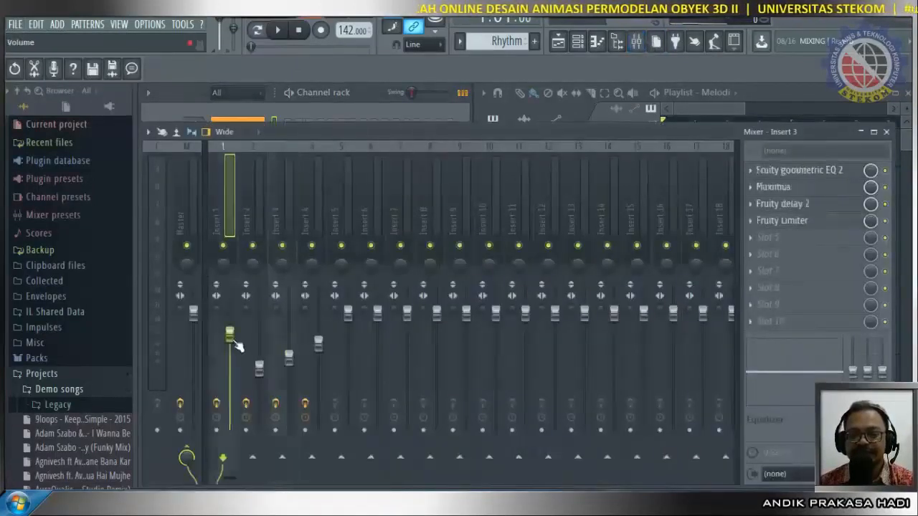
{"action": "left_click", "coordinate": [319, 345]}
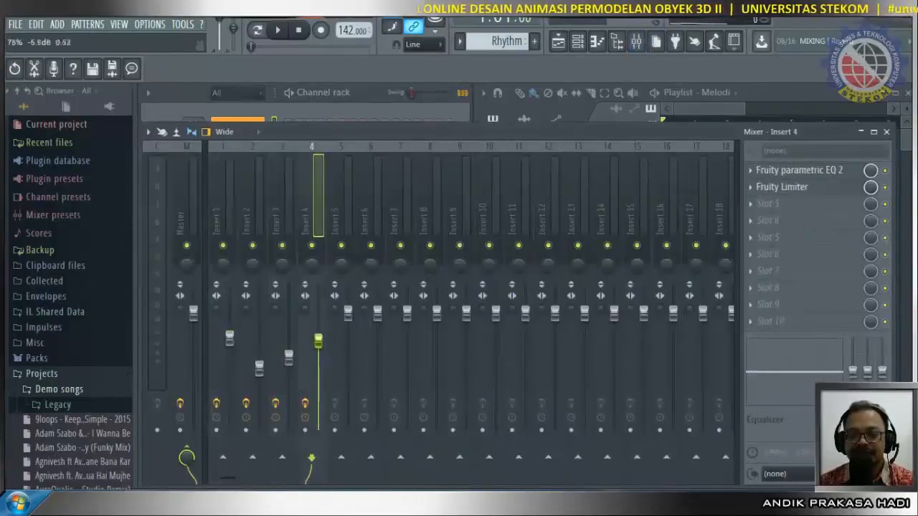
{"action": "left_click", "coordinate": [289, 356]}
{"action": "left_click", "coordinate": [259, 368]}
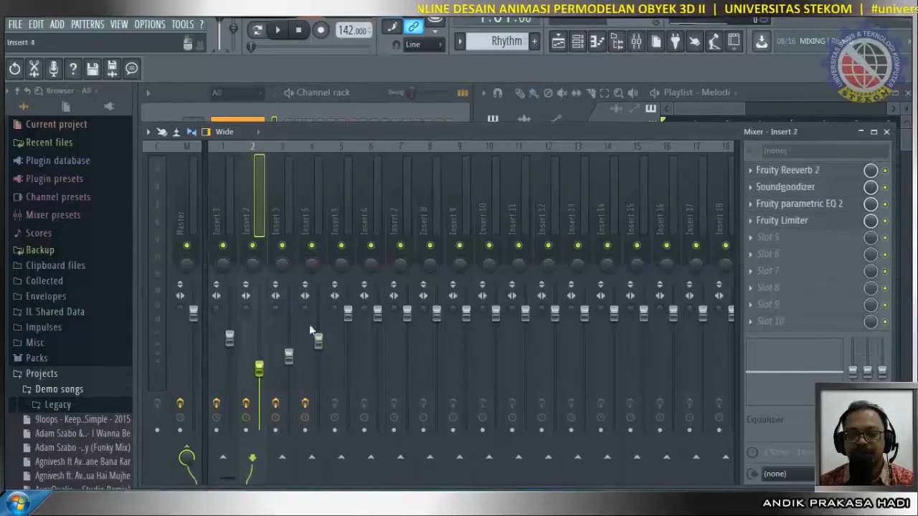
{"action": "left_click", "coordinate": [230, 337]}
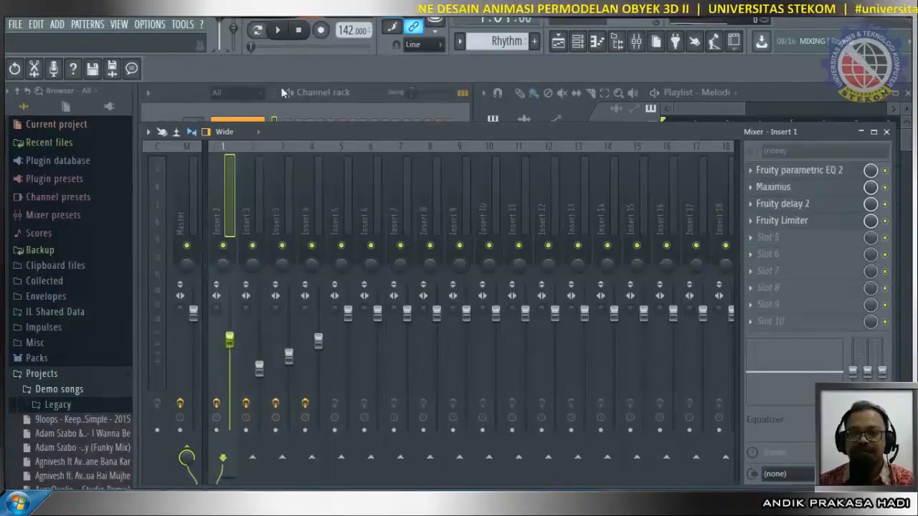
Play the song while setting Insert 2's fader to about 52%, check Insert 3, and stop playback.
{"action": "left_click", "coordinate": [279, 31]}
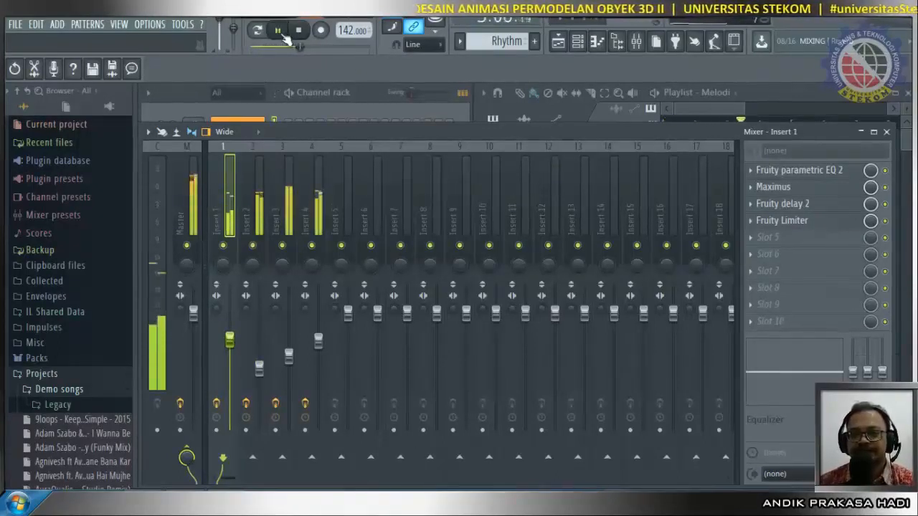
{"action": "left_click_drag", "start_coordinate": [259, 367], "coordinate": [259, 373]}
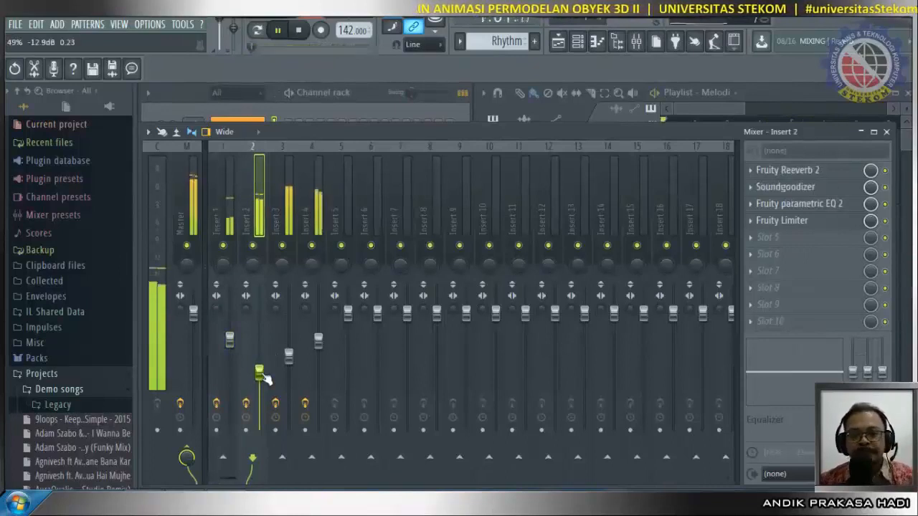
{"action": "left_click_drag", "start_coordinate": [263, 378], "coordinate": [263, 374]}
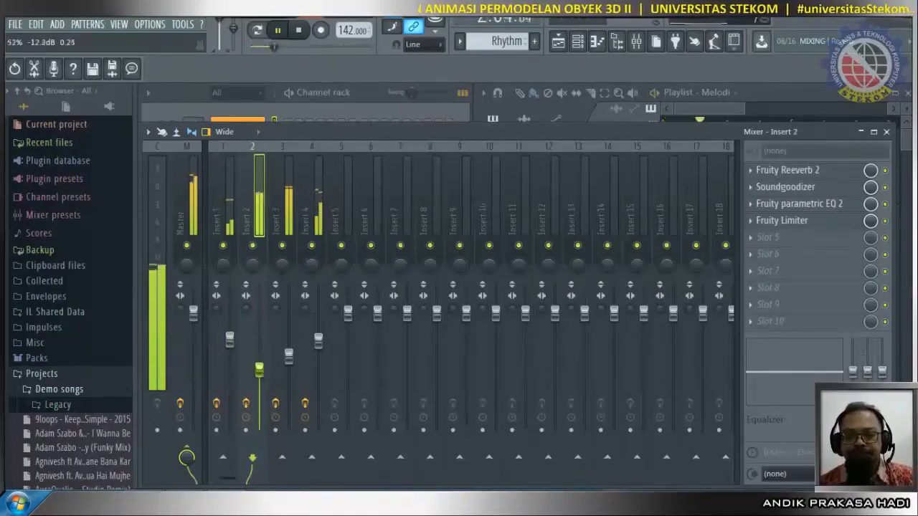
{"action": "left_click", "coordinate": [289, 364]}
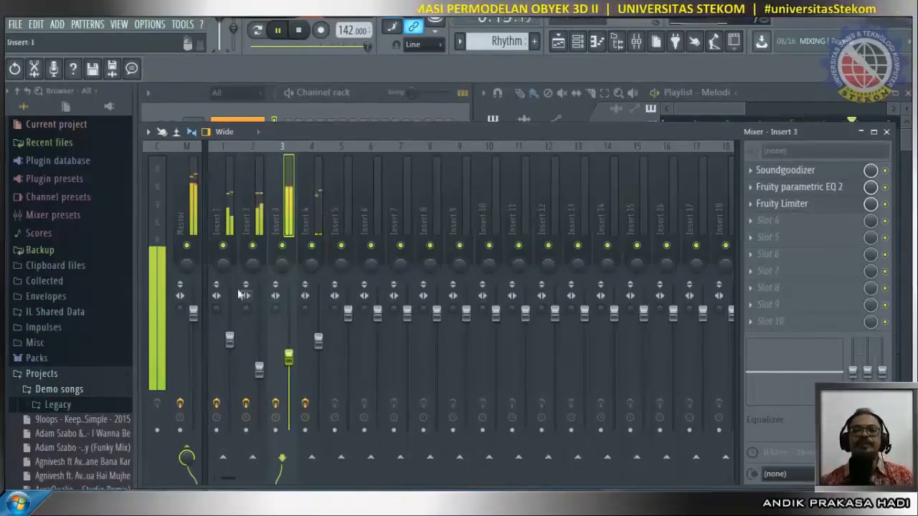
{"action": "left_click", "coordinate": [300, 33]}
Lower Insert 2's volume fader a little further while playing the song again, and stop playback.
{"action": "left_click", "coordinate": [259, 369]}
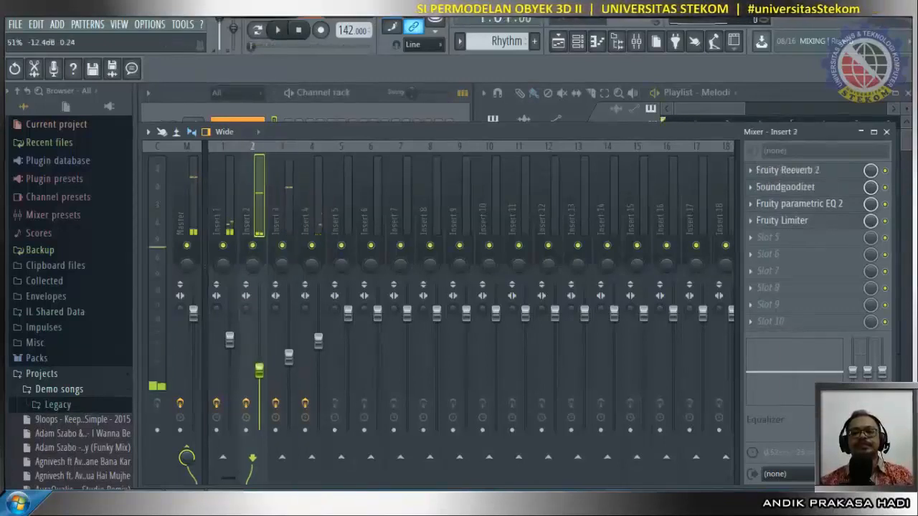
{"action": "left_click", "coordinate": [279, 31]}
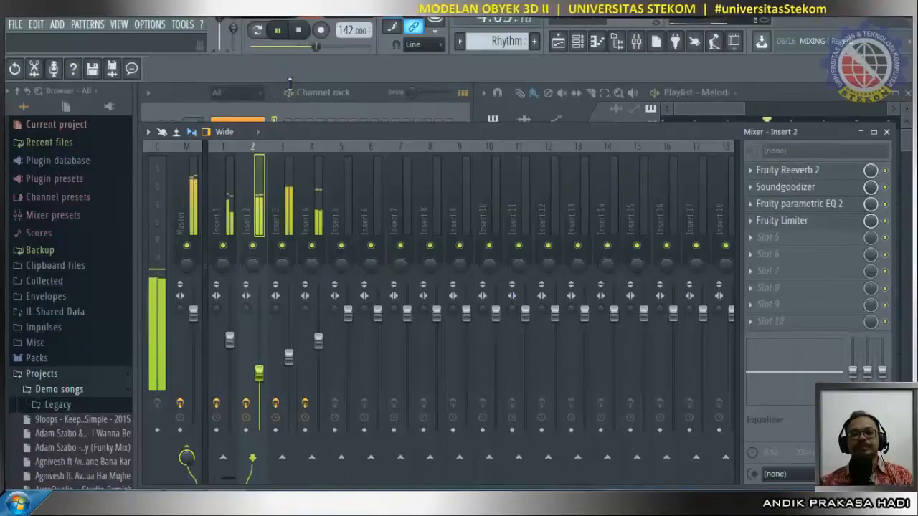
{"action": "left_click_drag", "start_coordinate": [256, 373], "coordinate": [262, 380]}
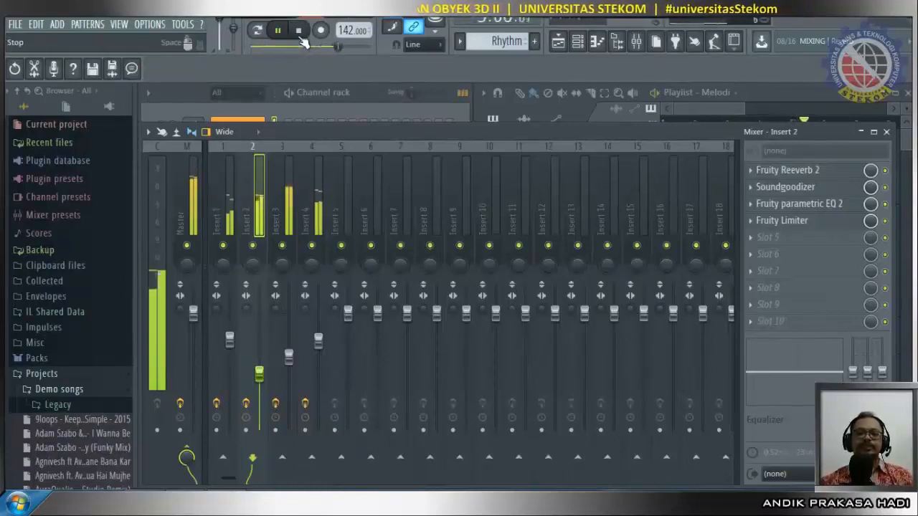
{"action": "key", "text": "space"}
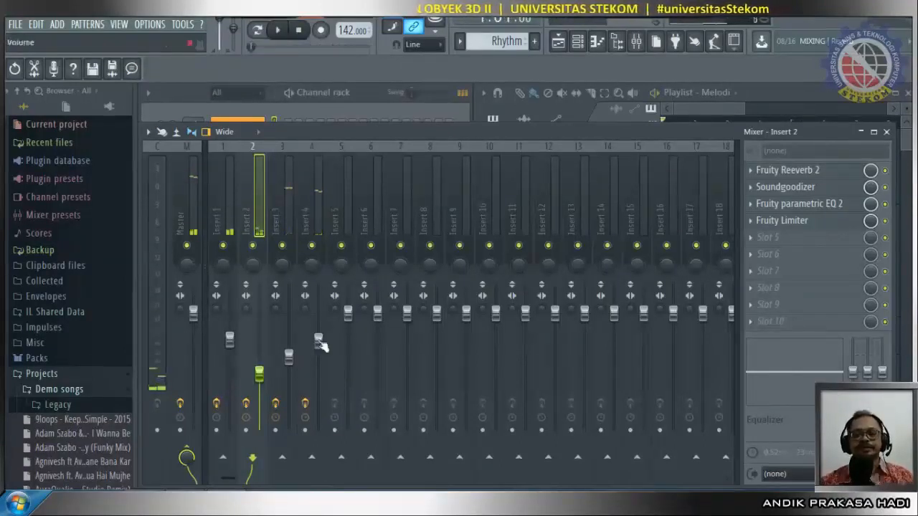
Lower the volume faders of Inserts 4 and 3 slightly, and play the song briefly to check the balance.
{"action": "left_click", "coordinate": [319, 342]}
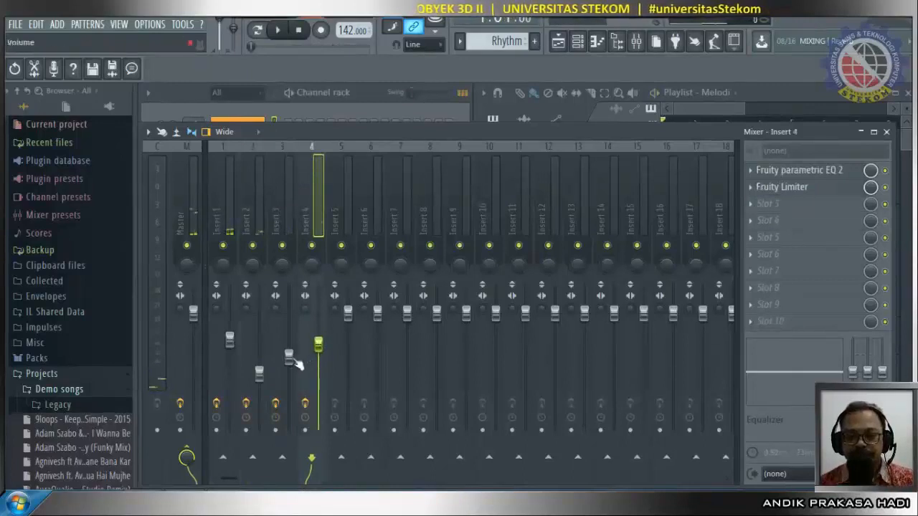
{"action": "left_click", "coordinate": [288, 356]}
{"action": "left_click_drag", "start_coordinate": [288, 356], "coordinate": [288, 360]}
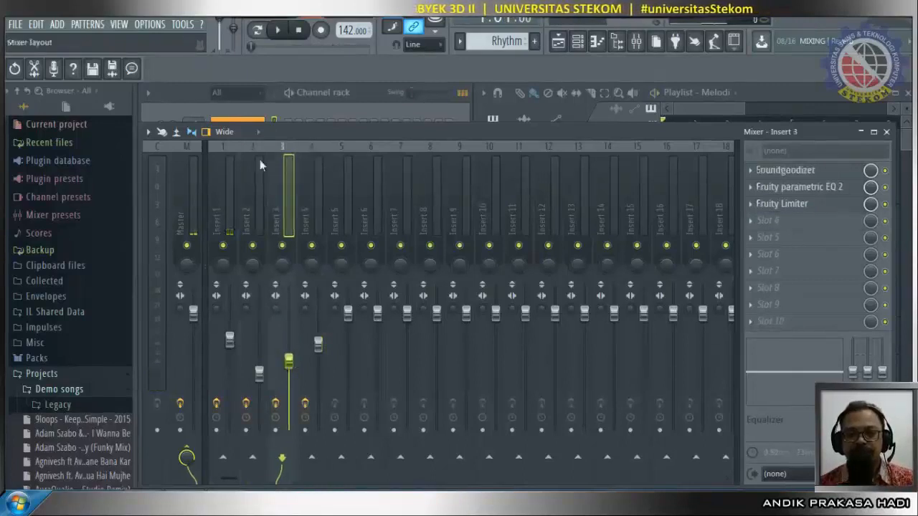
{"action": "left_click", "coordinate": [278, 31]}
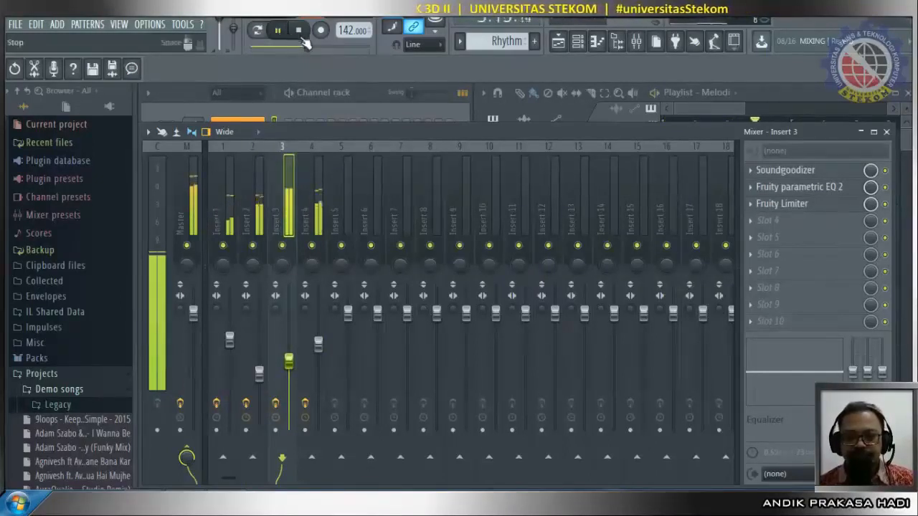
{"action": "left_click", "coordinate": [298, 30]}
Export the song as the MP3 file BassSample in the Documents library and start rendering.
{"action": "left_click", "coordinate": [13, 24]}
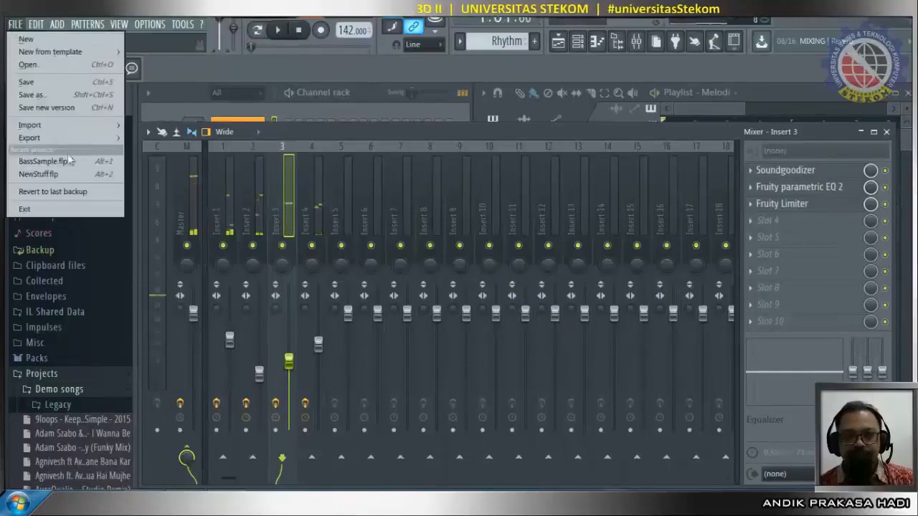
{"action": "mouse_move", "coordinate": [66, 138]}
{"action": "left_click", "coordinate": [163, 164]}
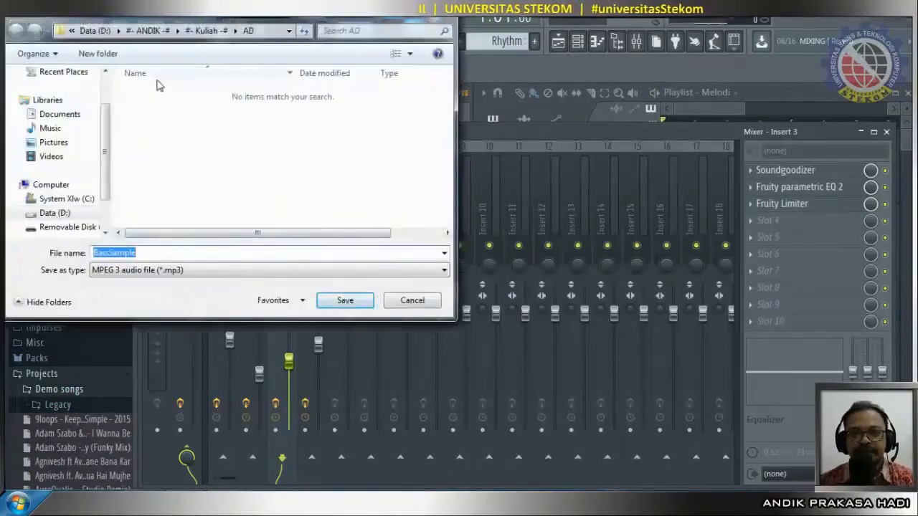
{"action": "left_click", "coordinate": [77, 115]}
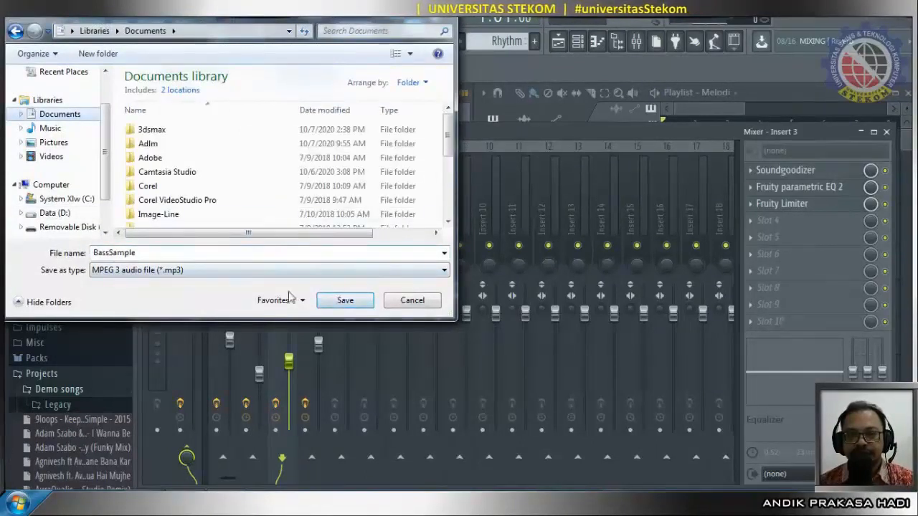
{"action": "left_click", "coordinate": [345, 301]}
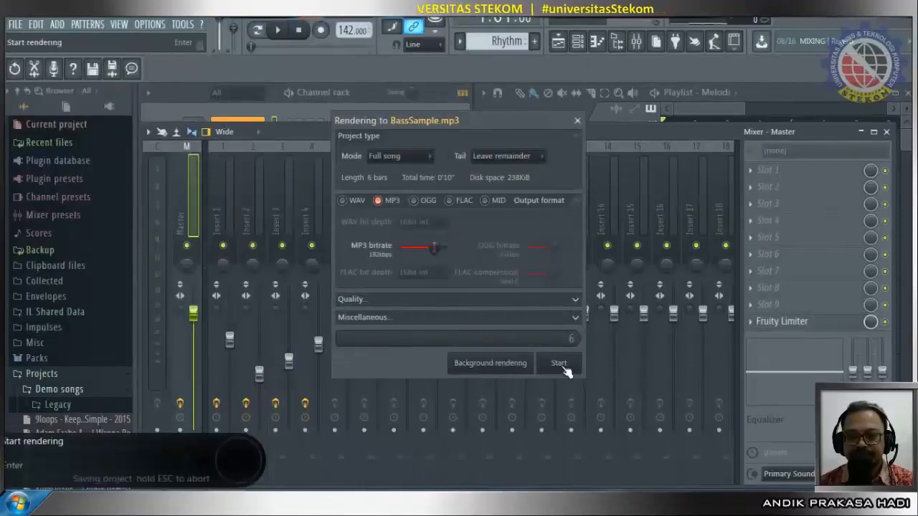
{"action": "left_click", "coordinate": [563, 367]}
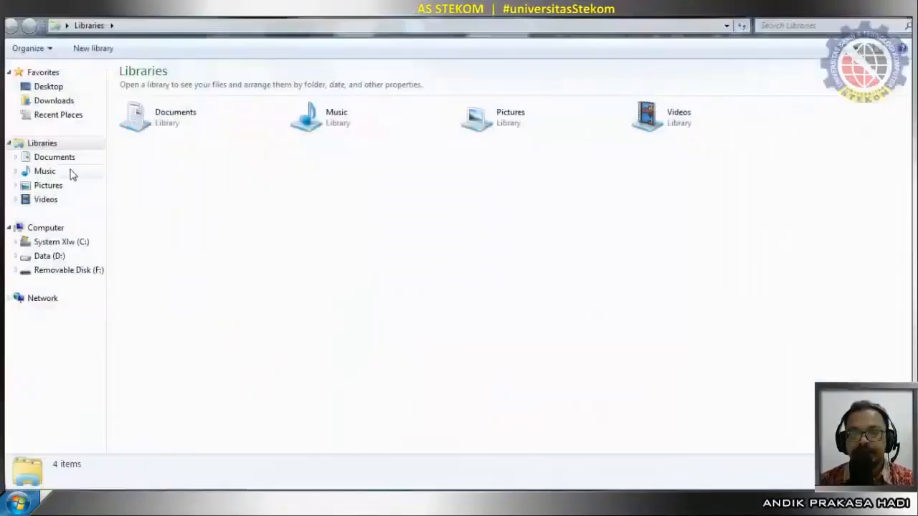
In Windows Explorer, open BassSample from Documents, dismiss the player's update notice, play the file and close the player.
{"action": "left_click", "coordinate": [56, 157]}
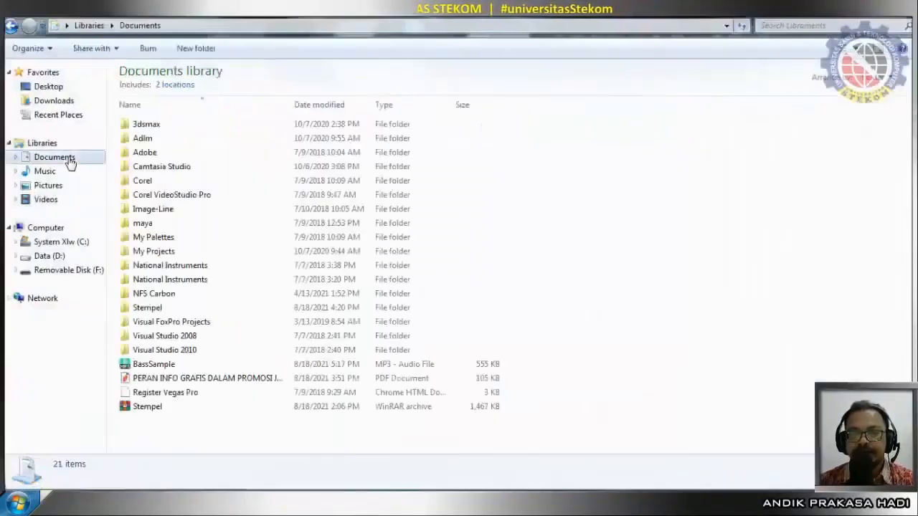
{"action": "left_click", "coordinate": [163, 369]}
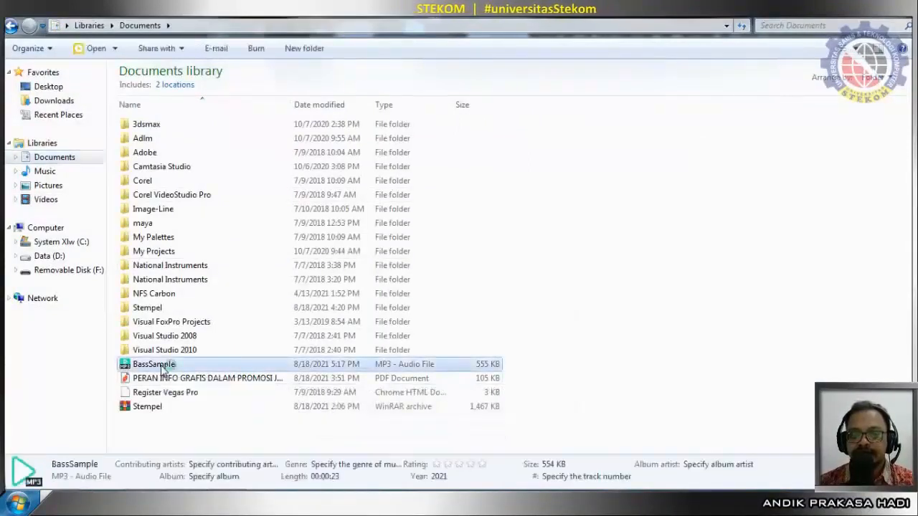
{"action": "double_click", "coordinate": [164, 368]}
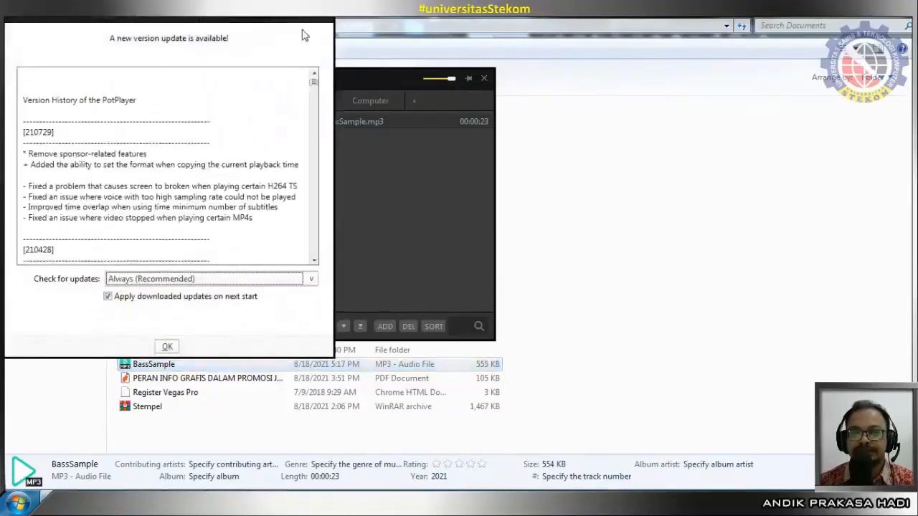
{"action": "left_click", "coordinate": [326, 17]}
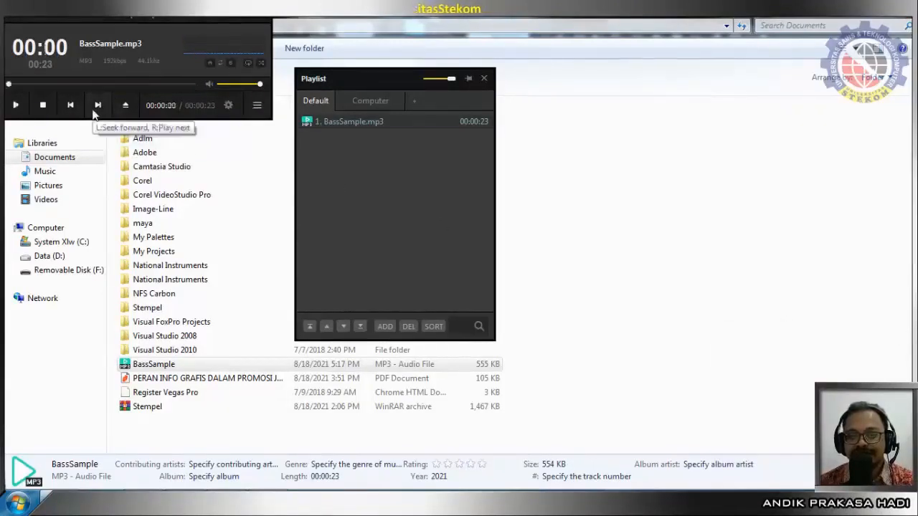
{"action": "left_click", "coordinate": [16, 106]}
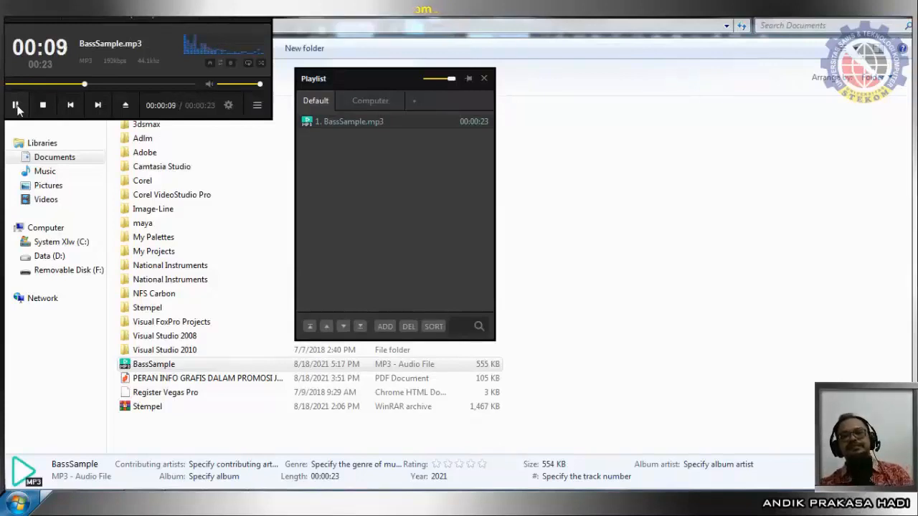
{"action": "left_click", "coordinate": [264, 22]}
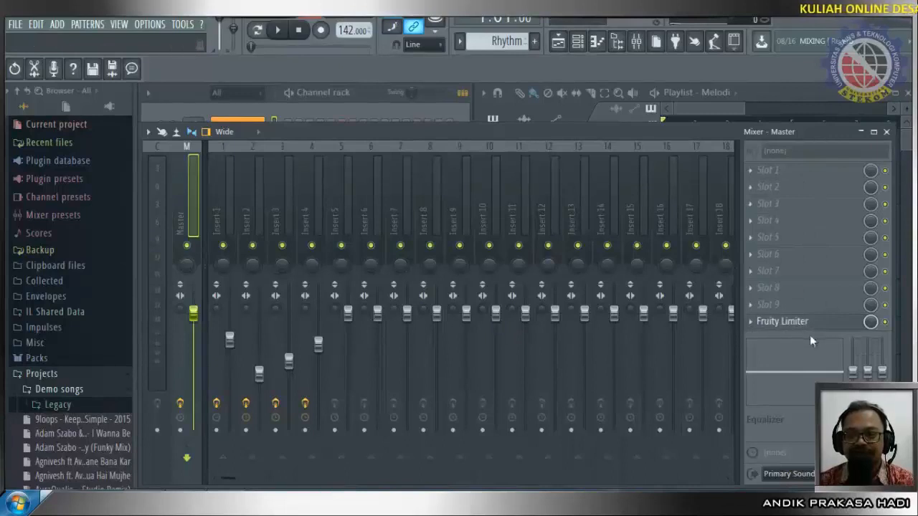
Disable the Fruity Limiter effect on each of mixer Inserts 1 to 4.
{"action": "left_click", "coordinate": [225, 226]}
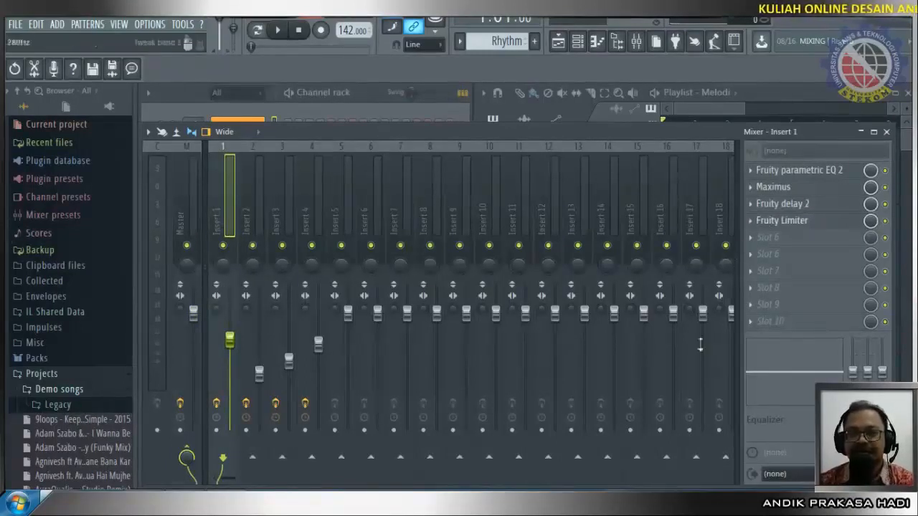
{"action": "left_click", "coordinate": [752, 226]}
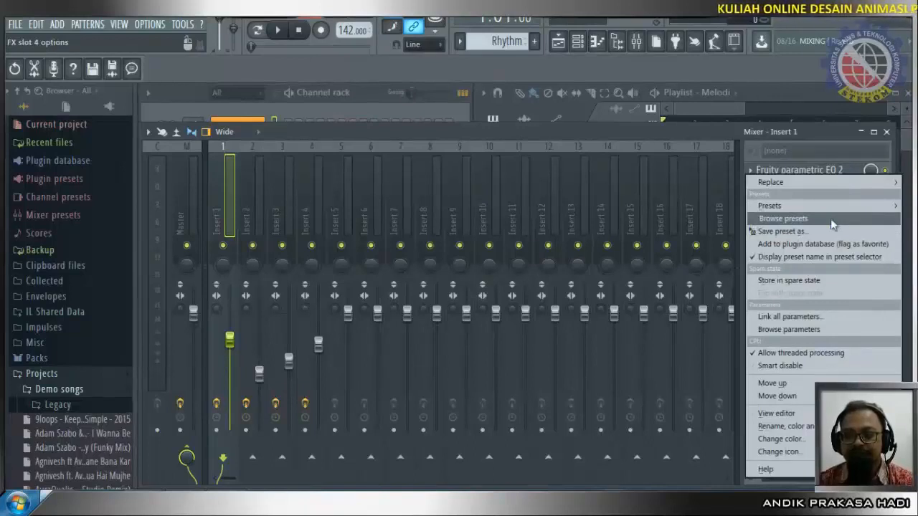
{"action": "left_click", "coordinate": [821, 146]}
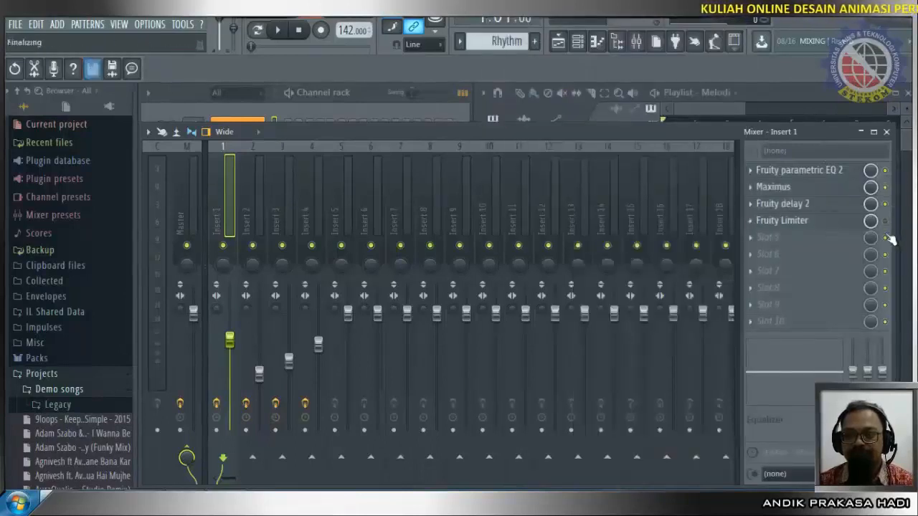
{"action": "left_click", "coordinate": [258, 211]}
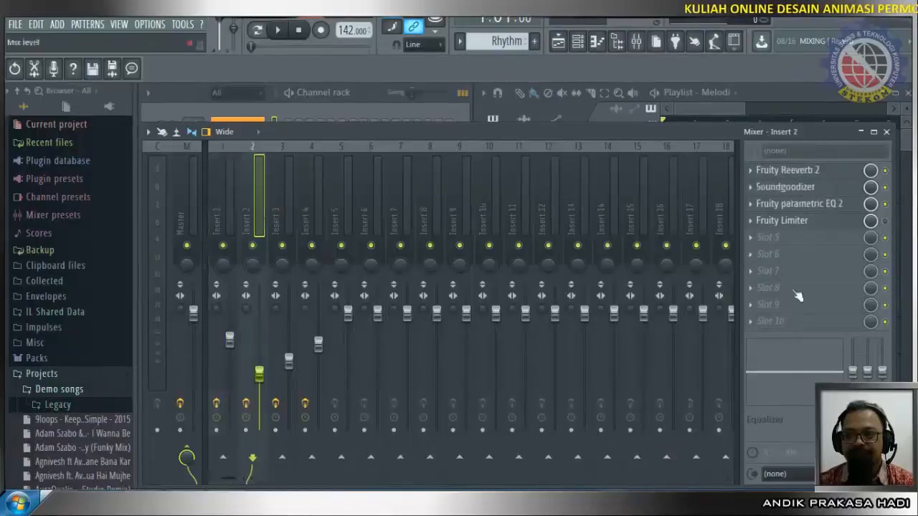
{"action": "left_click", "coordinate": [289, 217]}
{"action": "left_click", "coordinate": [884, 203]}
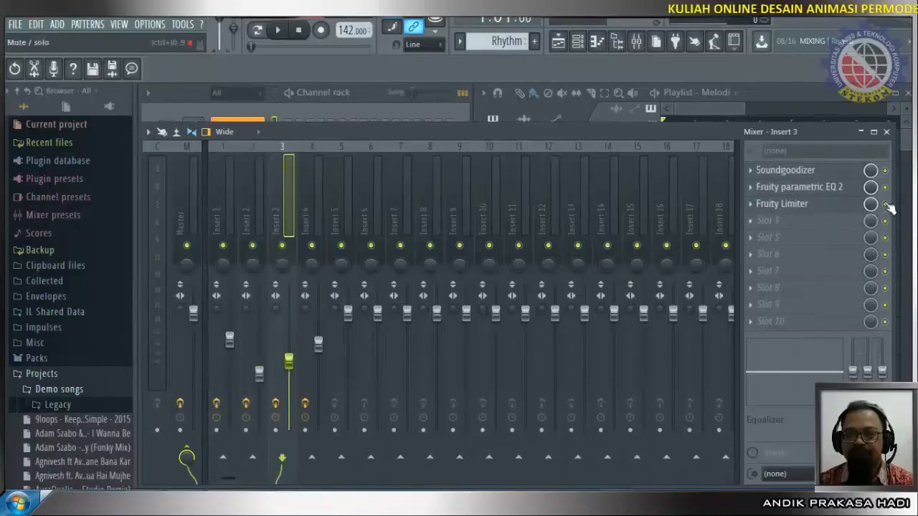
{"action": "left_click", "coordinate": [323, 215]}
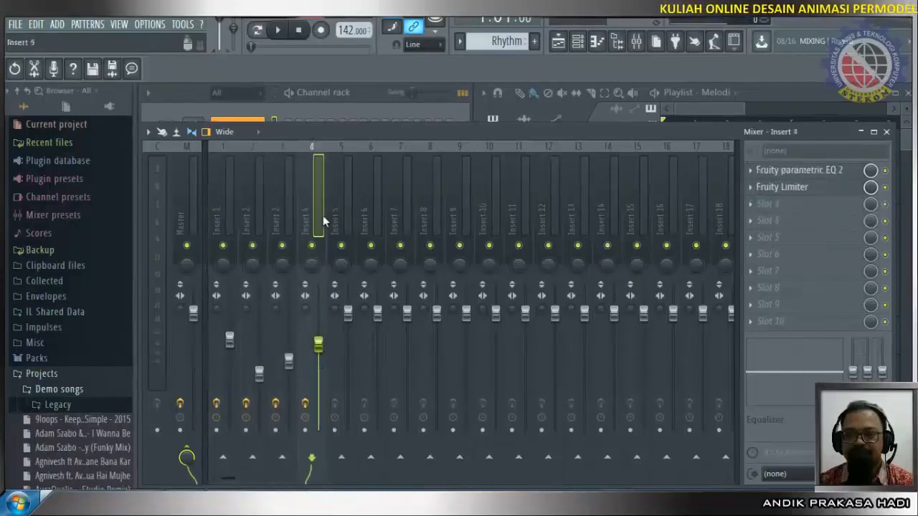
{"action": "left_click", "coordinate": [885, 187]}
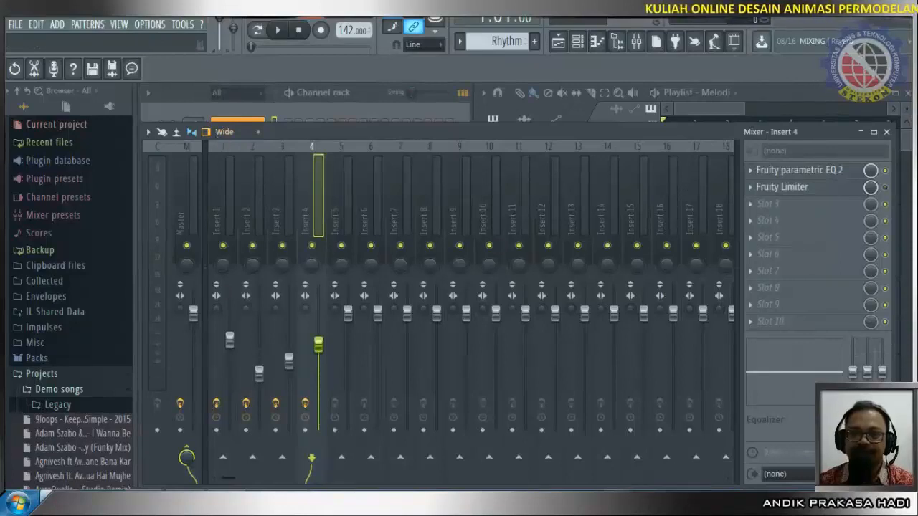
Play the song while examining the Master's Fruity Limiter, then stop playback and close the limiter and mixer.
{"action": "left_click", "coordinate": [278, 30]}
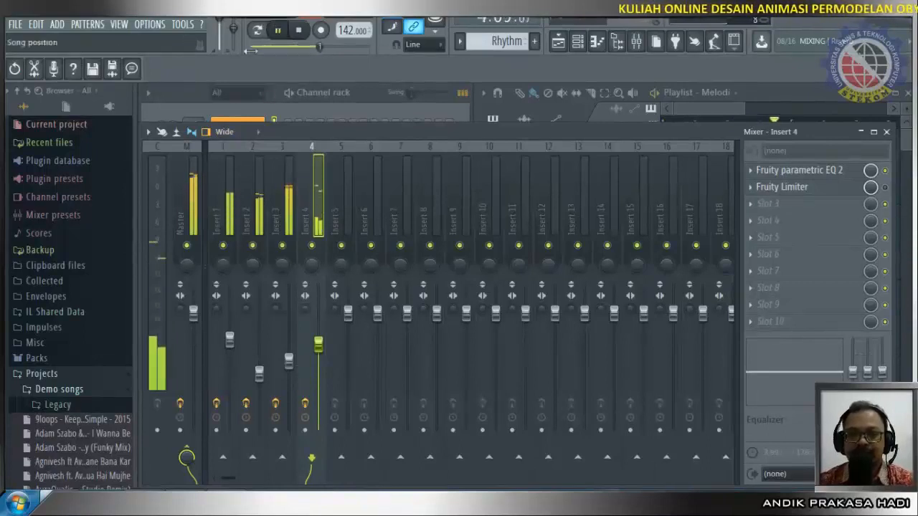
{"action": "left_click", "coordinate": [192, 168]}
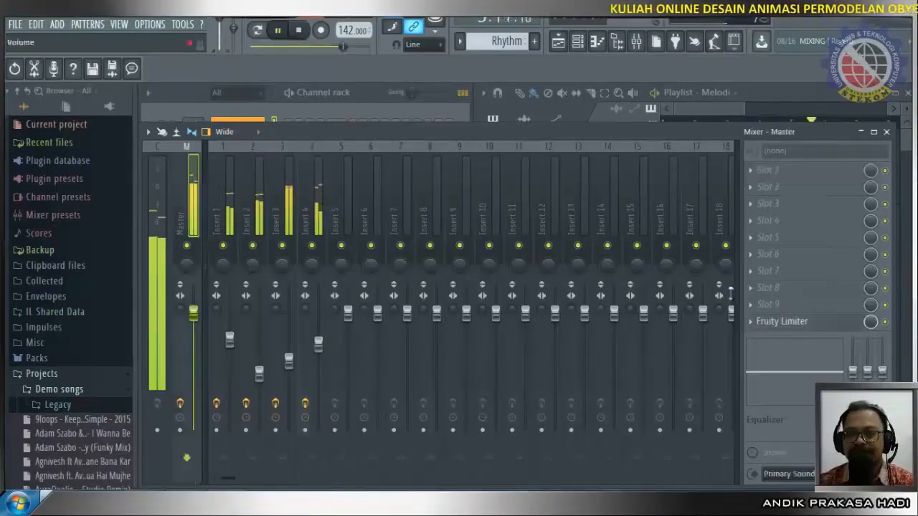
{"action": "left_click", "coordinate": [789, 327]}
{"action": "left_click", "coordinate": [788, 327]}
{"action": "left_click", "coordinate": [789, 327]}
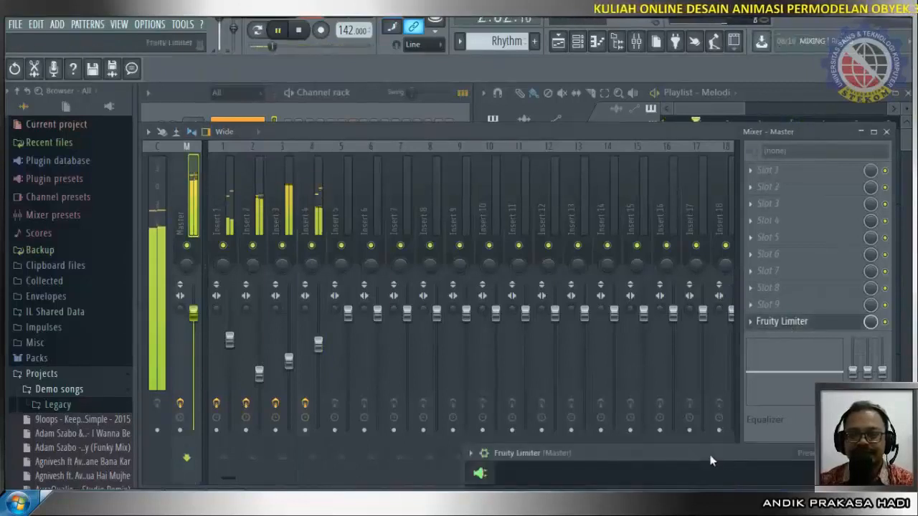
{"action": "left_click_drag", "start_coordinate": [711, 459], "coordinate": [596, 304]}
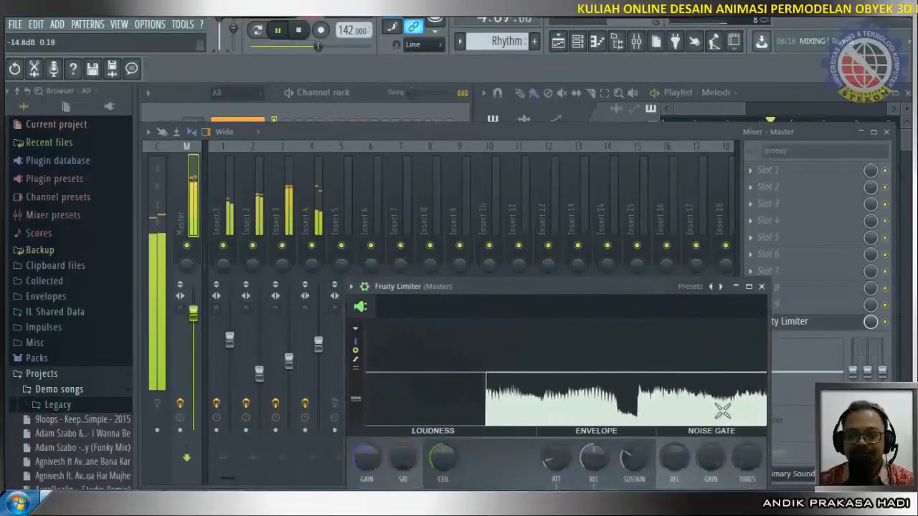
{"action": "left_click", "coordinate": [761, 286]}
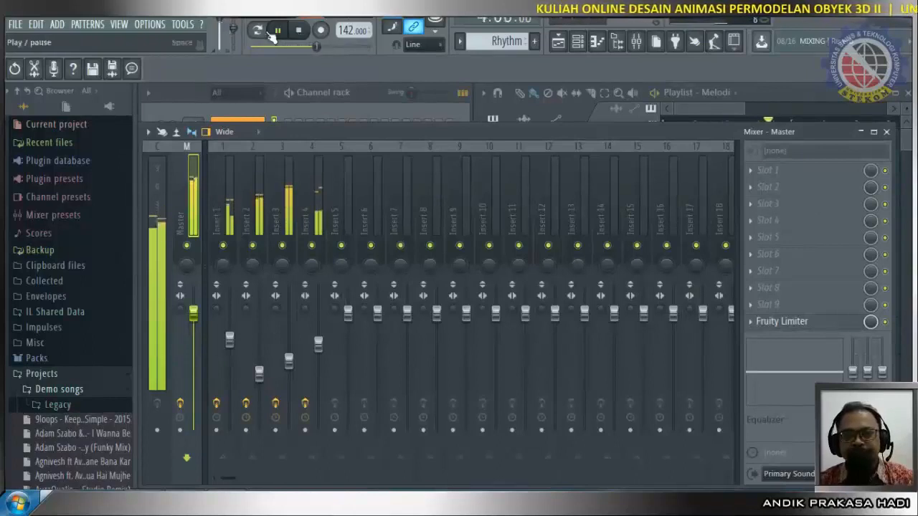
{"action": "key", "text": "space"}
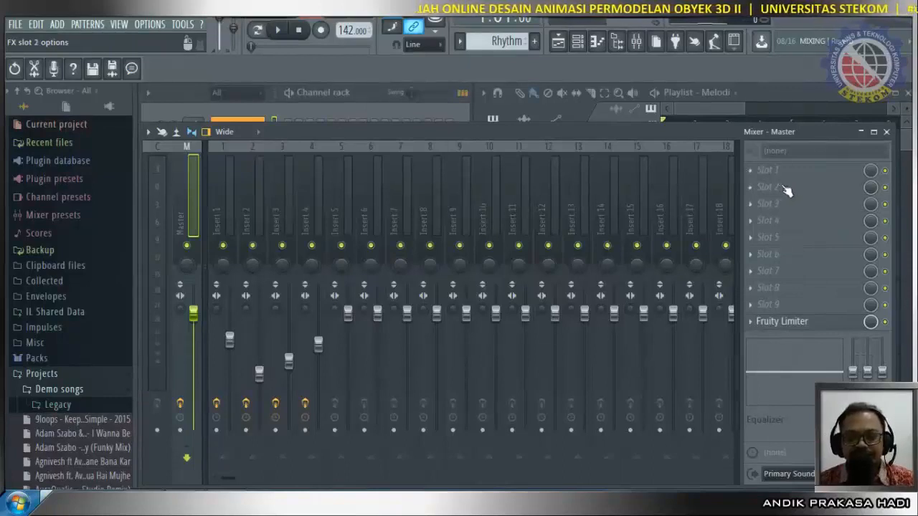
{"action": "left_click", "coordinate": [886, 132]}
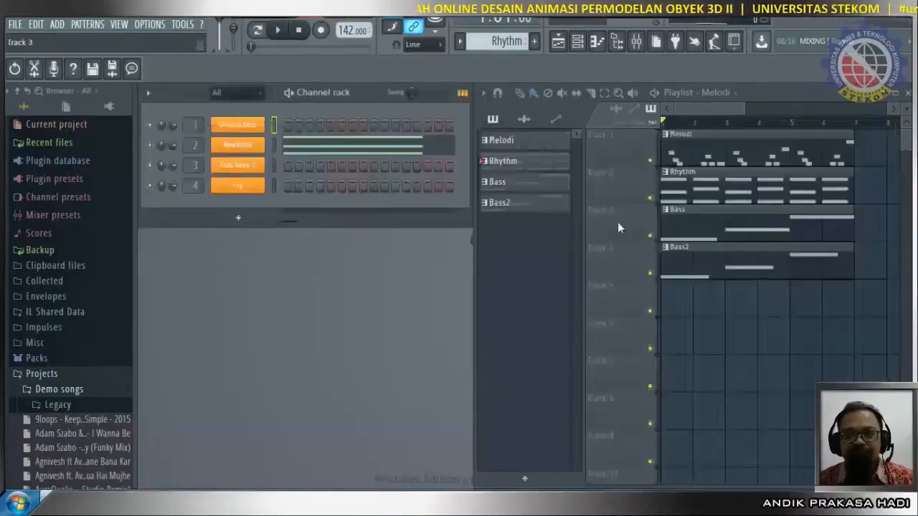